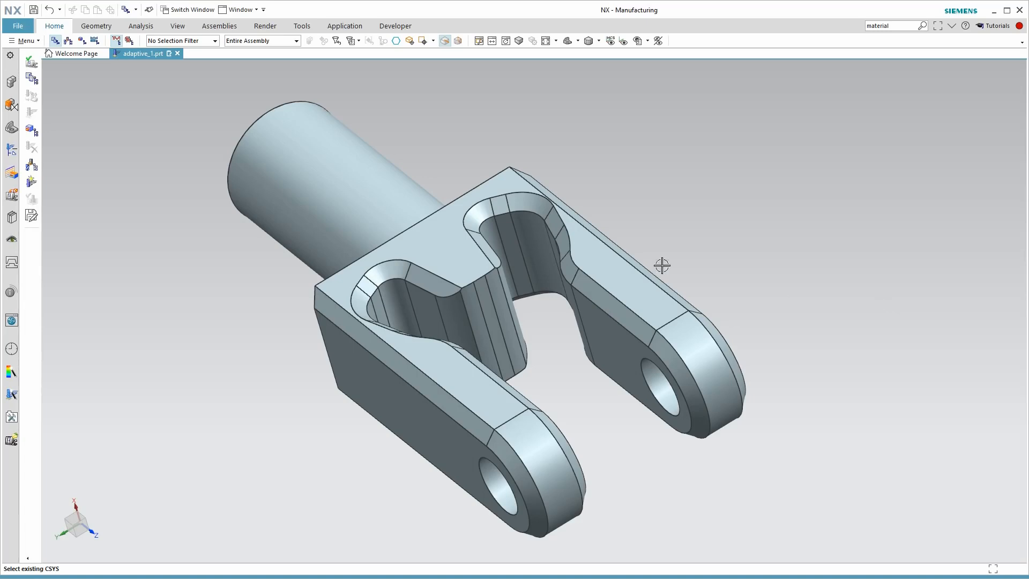
Open the PLANAR_MILL operation and display its part and blank boundaries on the fork
mouse_move(832, 170)
middle_mouse_down()
mouse_move(816, 182)
mouse_move(823, 178)
middle_mouse_up()
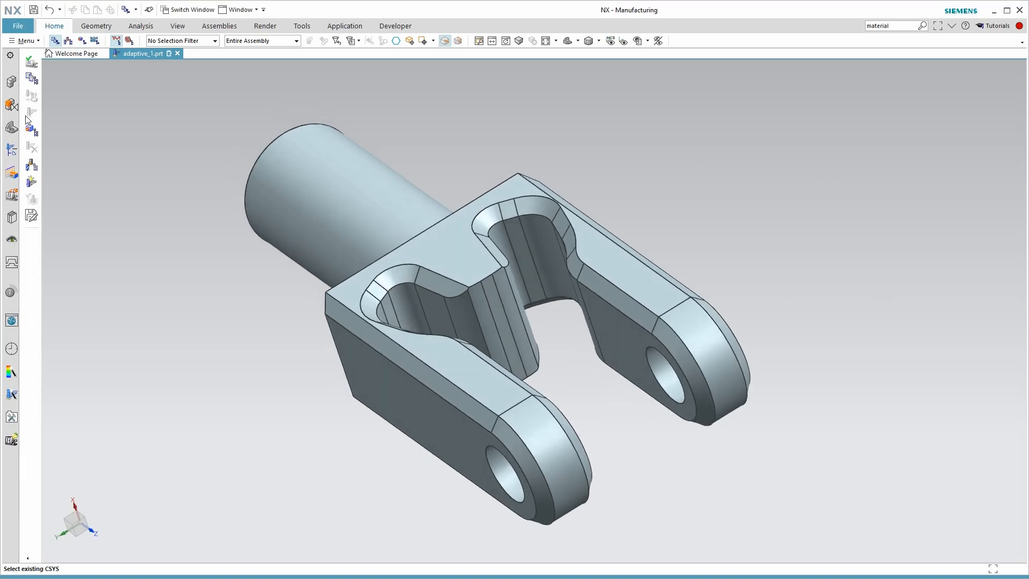
left_click(11, 150)
left_click(75, 101)
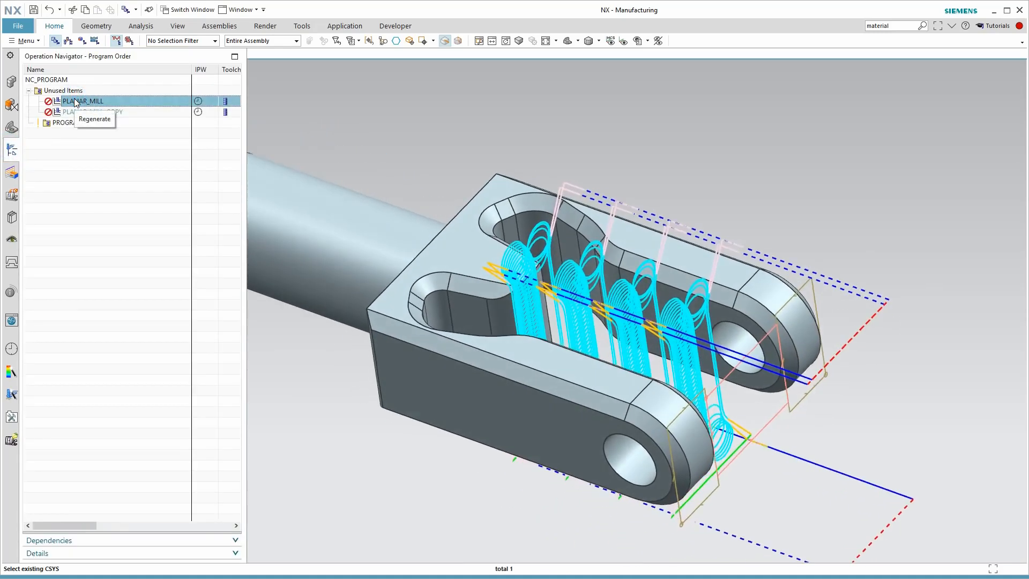
double_click(75, 101)
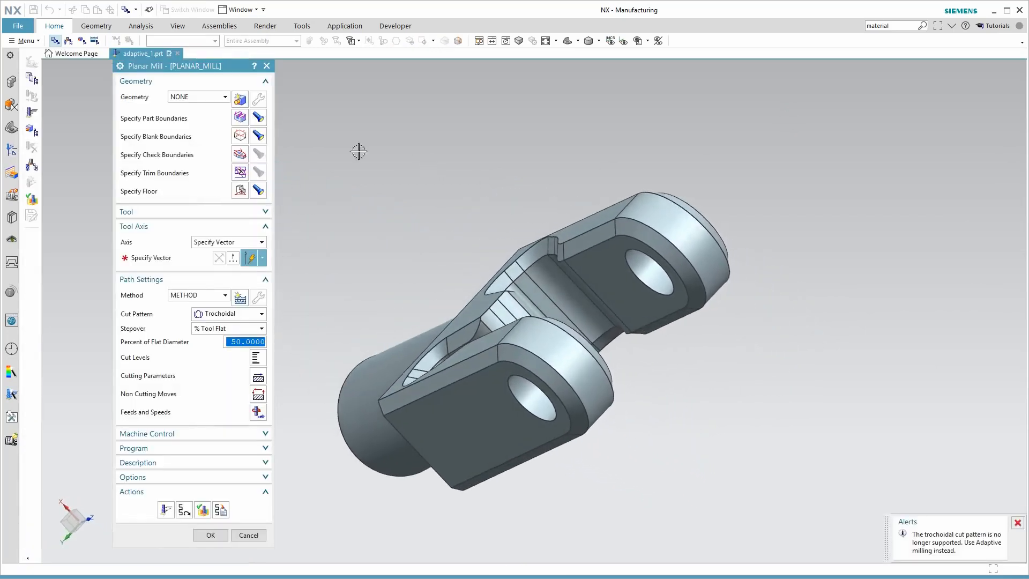
left_click(258, 118)
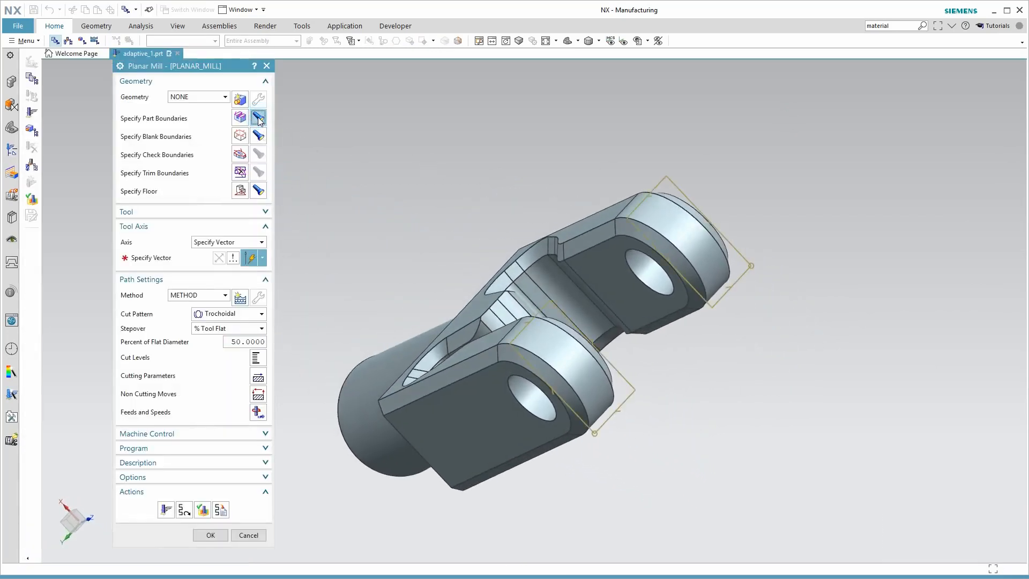
mouse_move(432, 159)
middle_mouse_down()
mouse_move(625, 155)
mouse_move(755, 256)
mouse_move(477, 259)
mouse_move(284, 190)
middle_mouse_up()
left_click(257, 136)
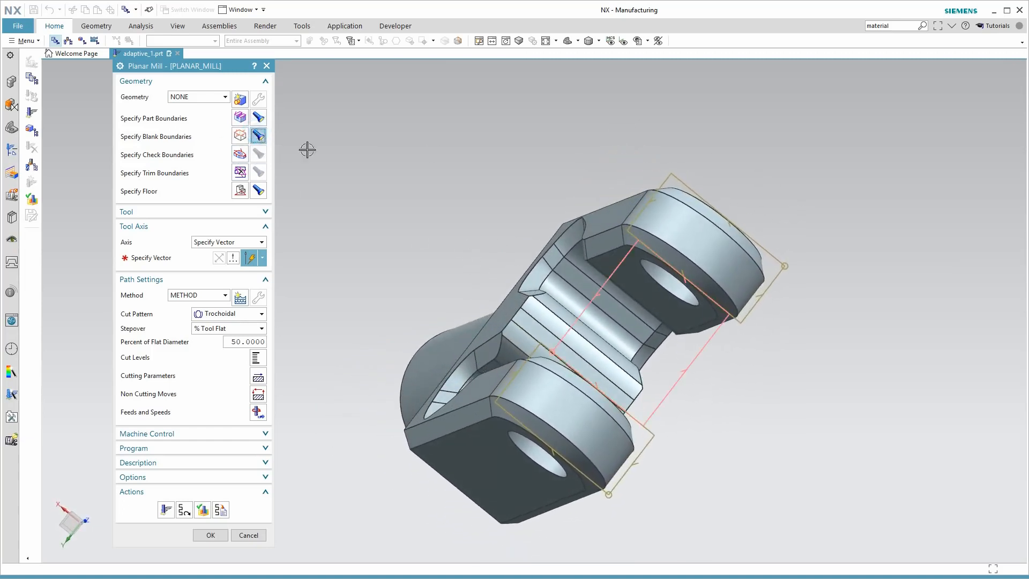
middle_click_drag(638, 266, 657, 273)
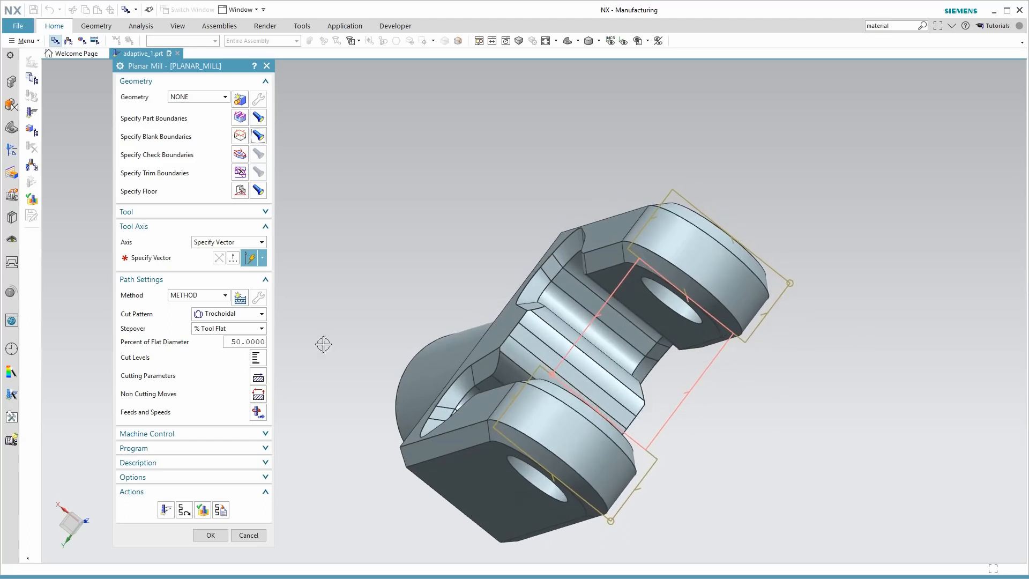
Examine the trochoidal tool path of PLANAR_MILL in the verification view, then exit the verification and the operation without changes
left_click(203, 510)
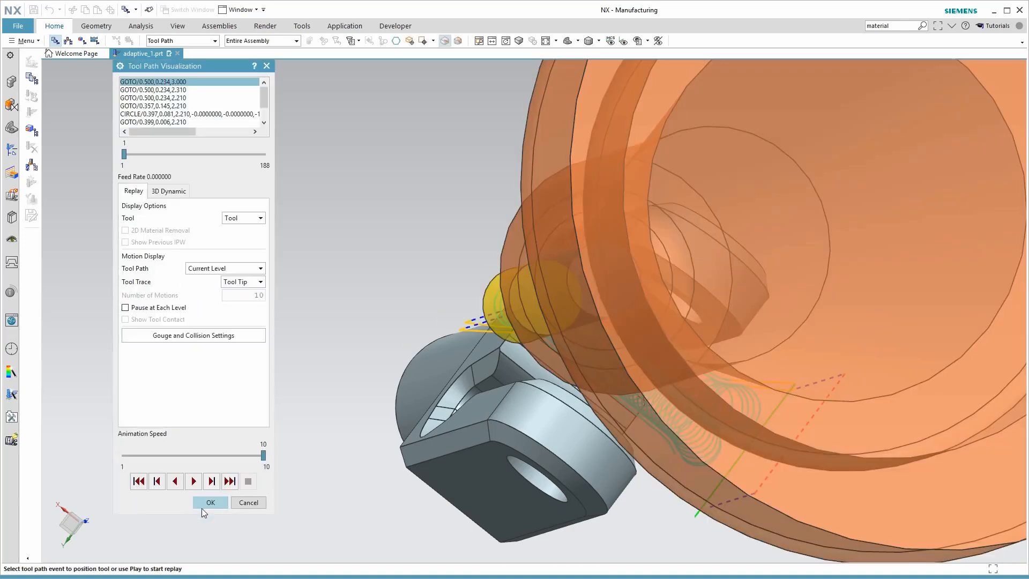
middle_click_drag(284, 450, 394, 370)
middle_click_drag(686, 342, 787, 453)
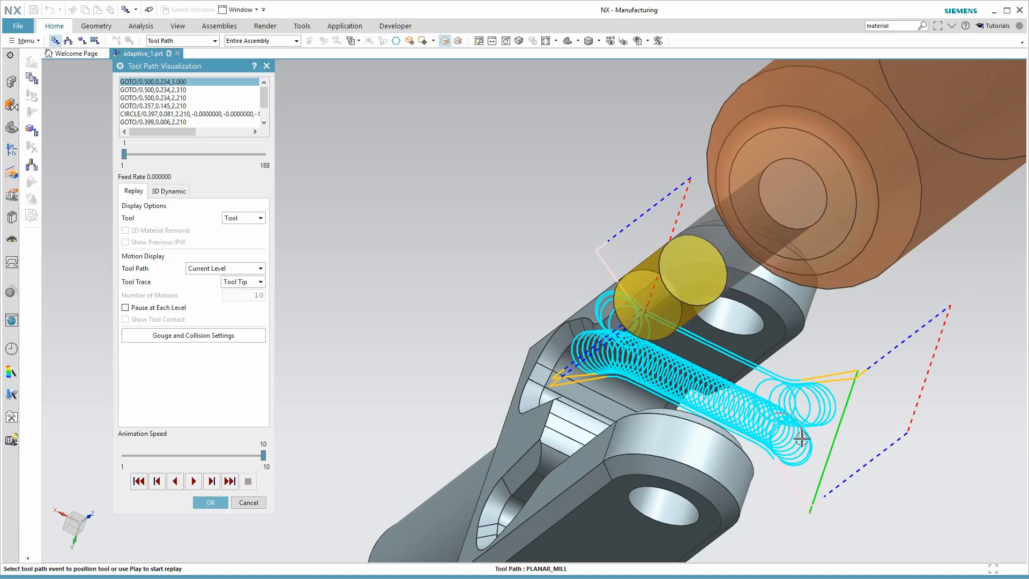
middle_click_drag(806, 442, 856, 413)
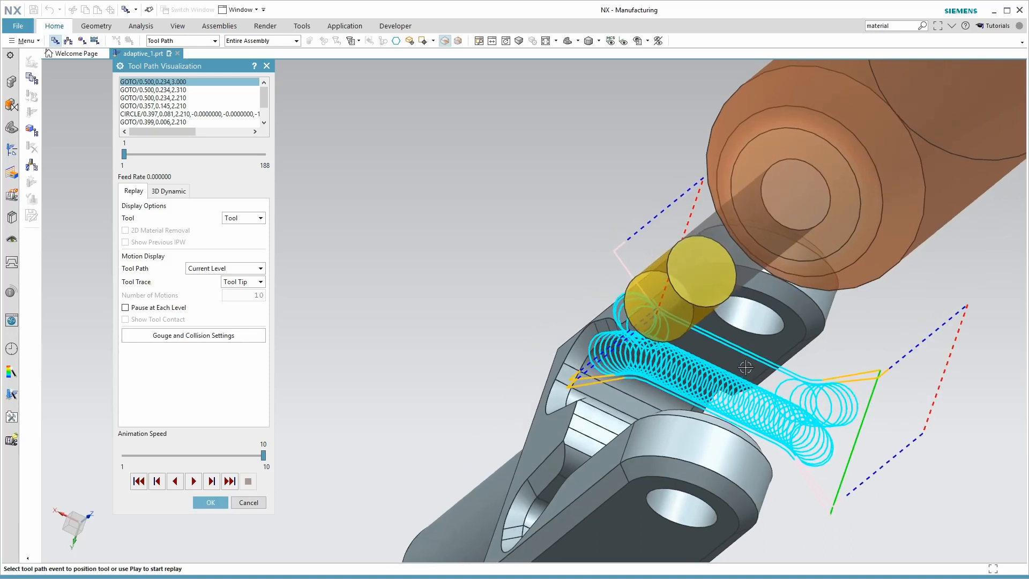
middle_click_drag(787, 410, 735, 406)
scroll(698, 376, "up", 5)
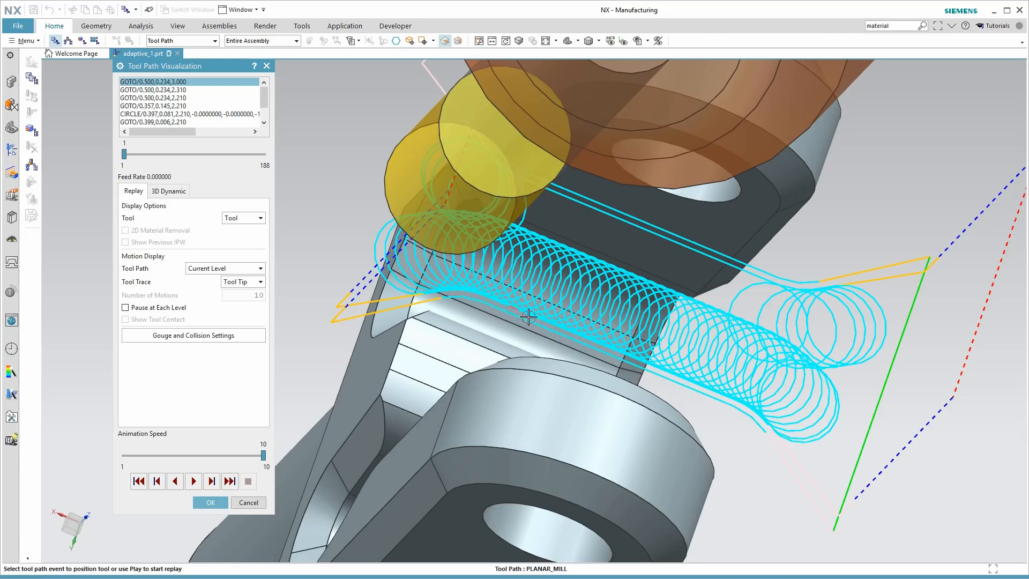
scroll(748, 434, "down", 5)
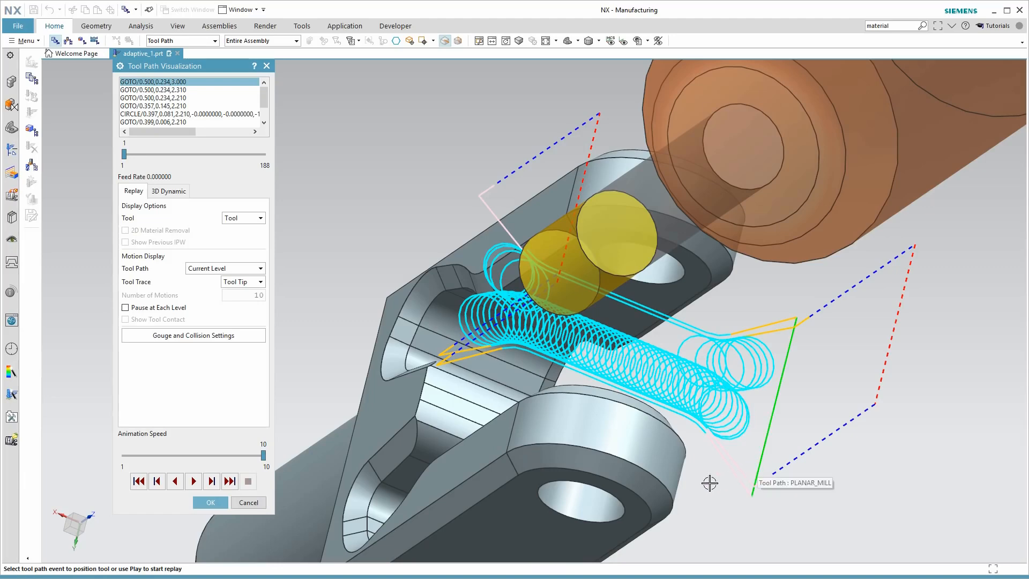
scroll(690, 480, "down", 1)
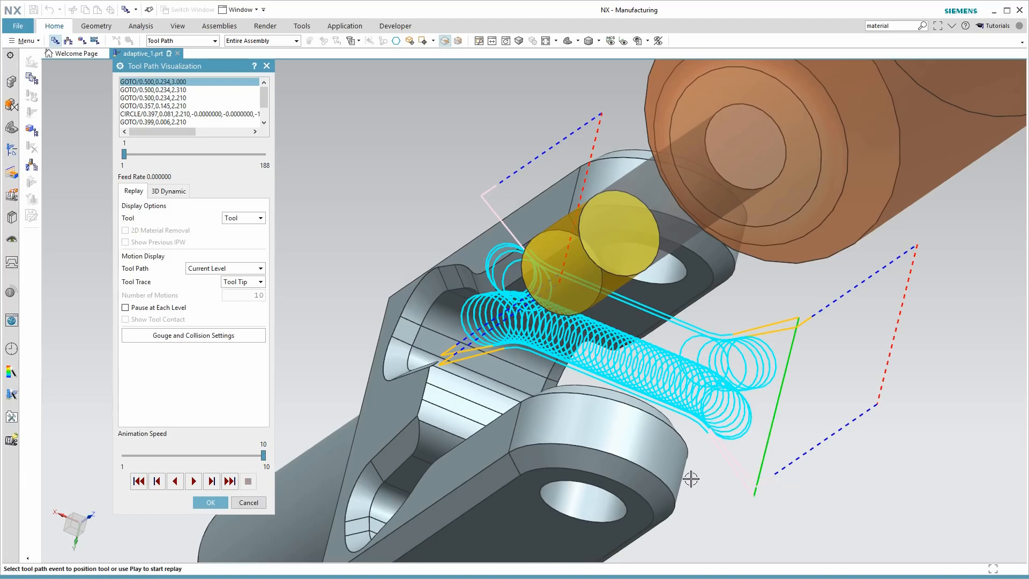
scroll(628, 499, "down", 1)
scroll(628, 499, "down", 1)
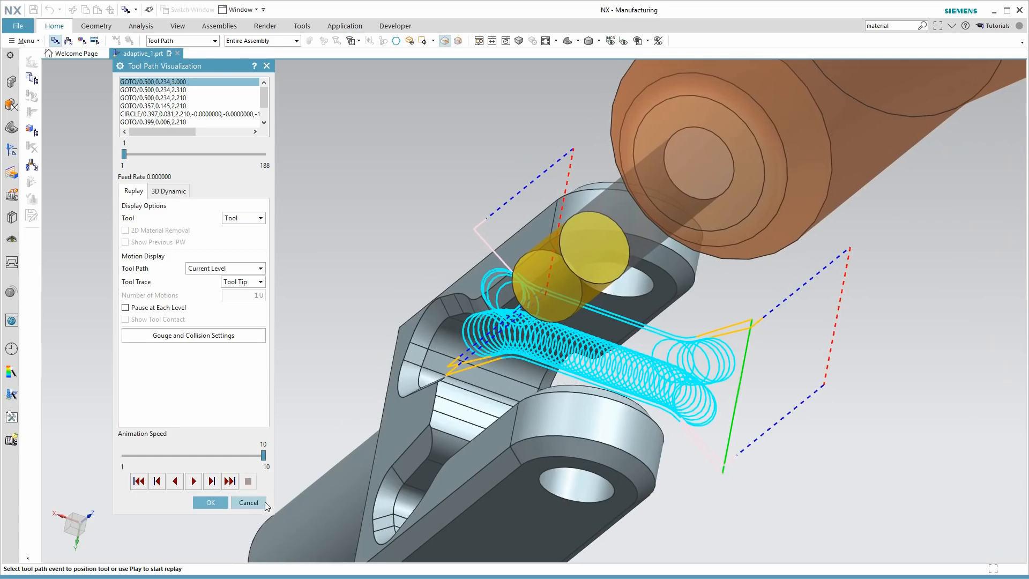
left_click(248, 502)
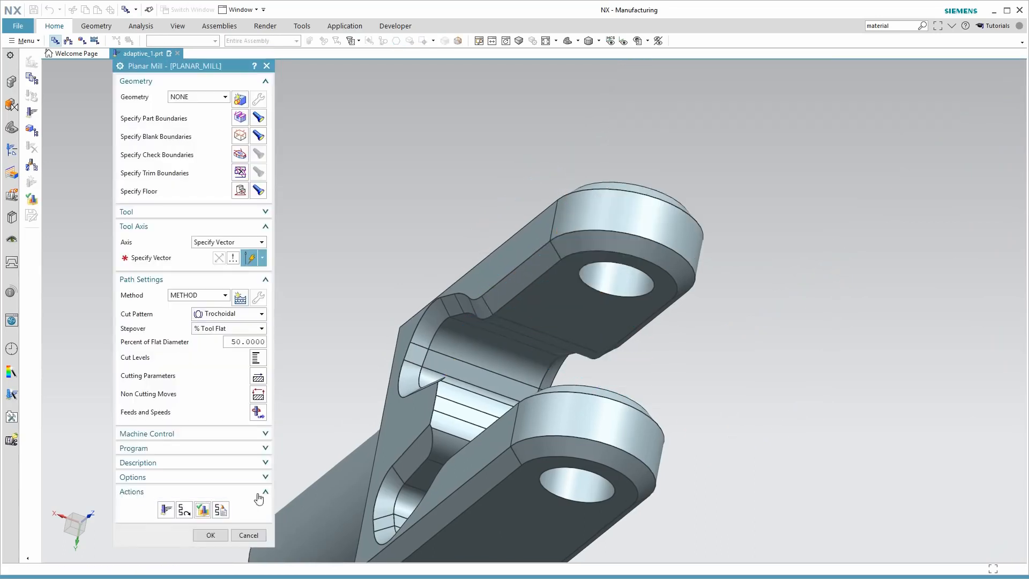
left_click(260, 535)
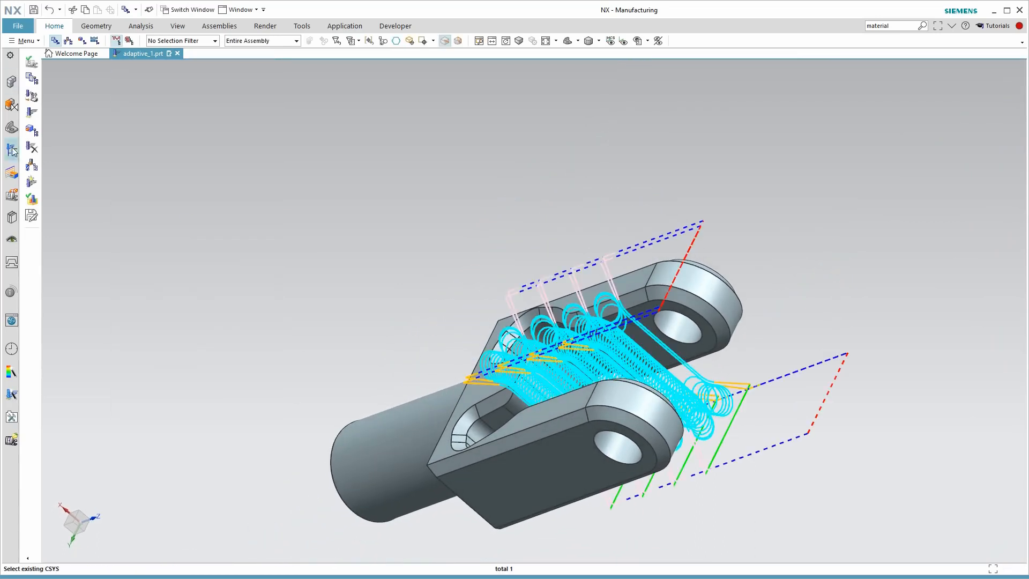
Display the PLANAR_MILL_COPY tool path and examine its cuts and boundaries inside the fork's curved pocket
left_click(12, 151)
left_click(87, 111)
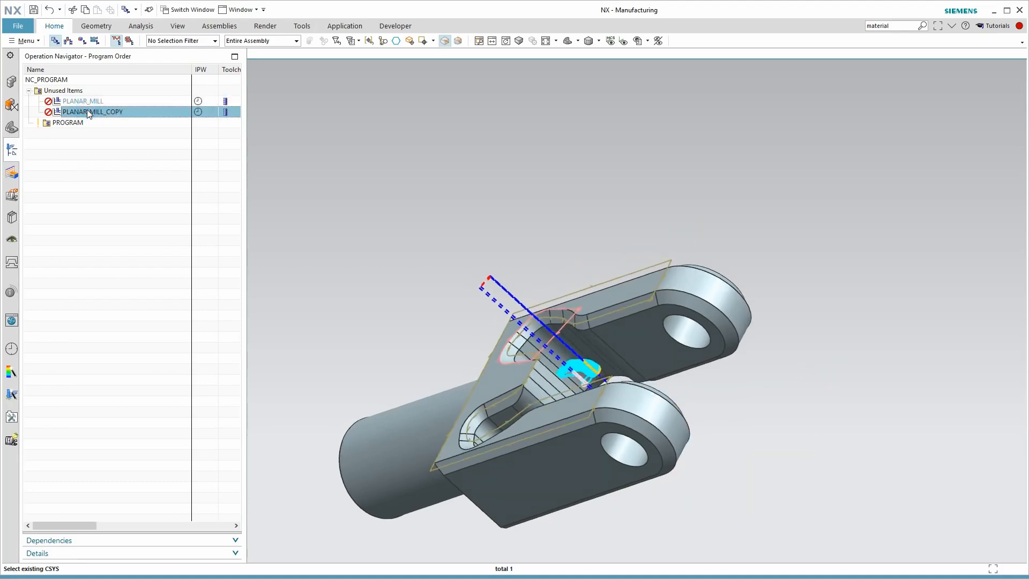
middle_click_drag(598, 175, 665, 305)
scroll(669, 190, "up", 3)
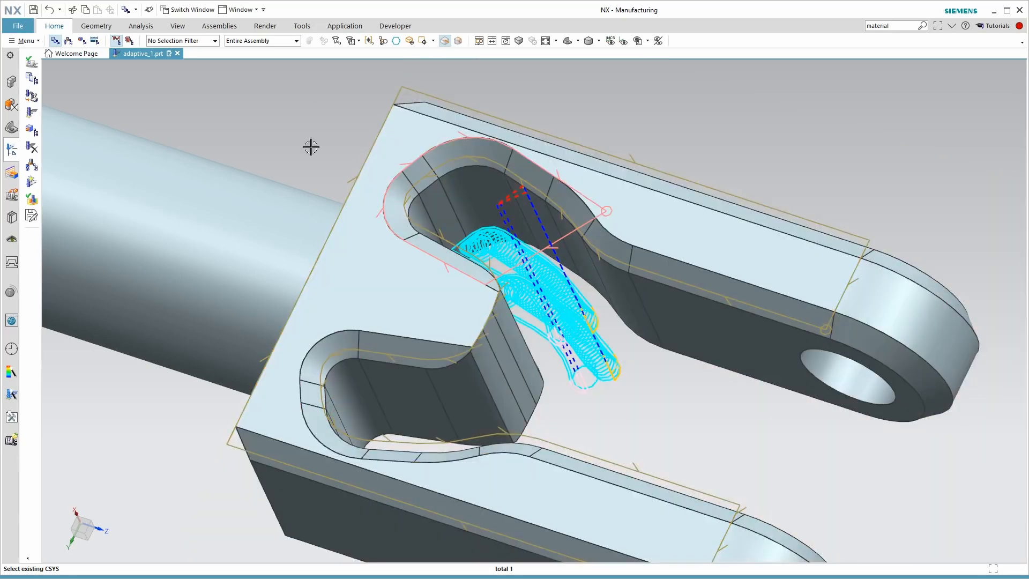
scroll(383, 139, "down", 1)
middle_click_drag(383, 139, 377, 140)
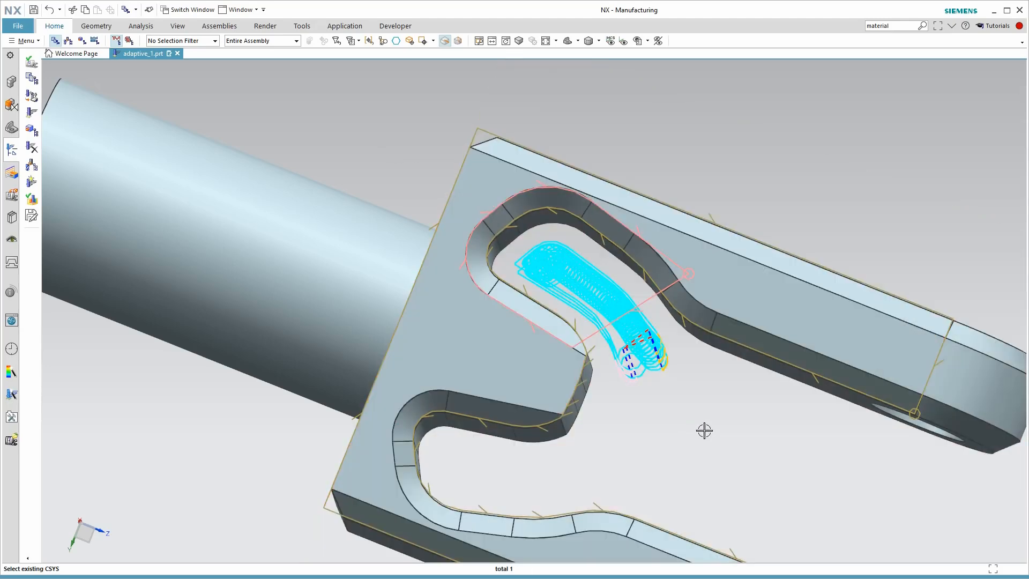
middle_click_drag(394, 140, 351, 144)
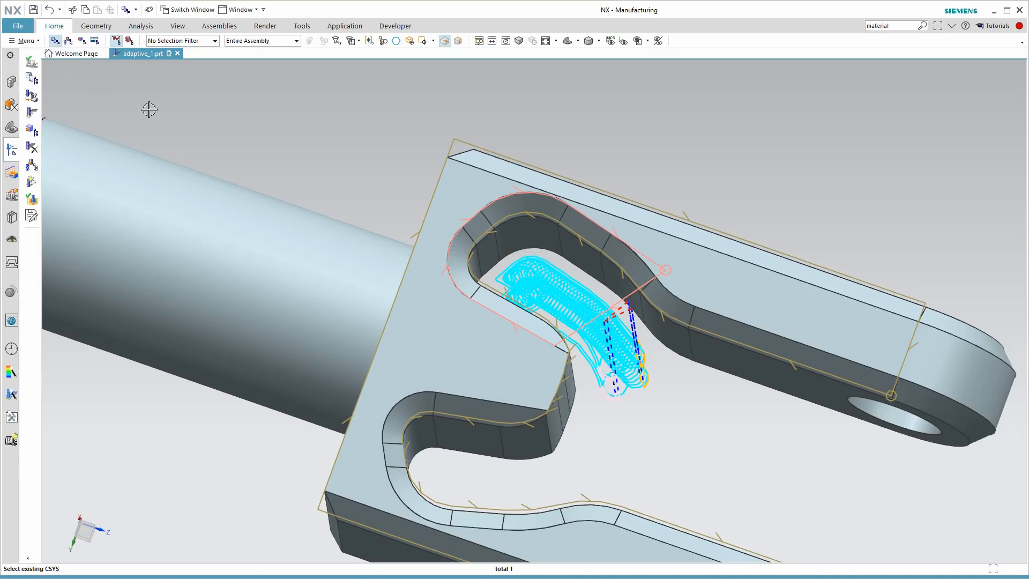
Show the operations by geometry, open WORKPIECE to display its blank around the part, and close it unchanged
left_click(11, 150)
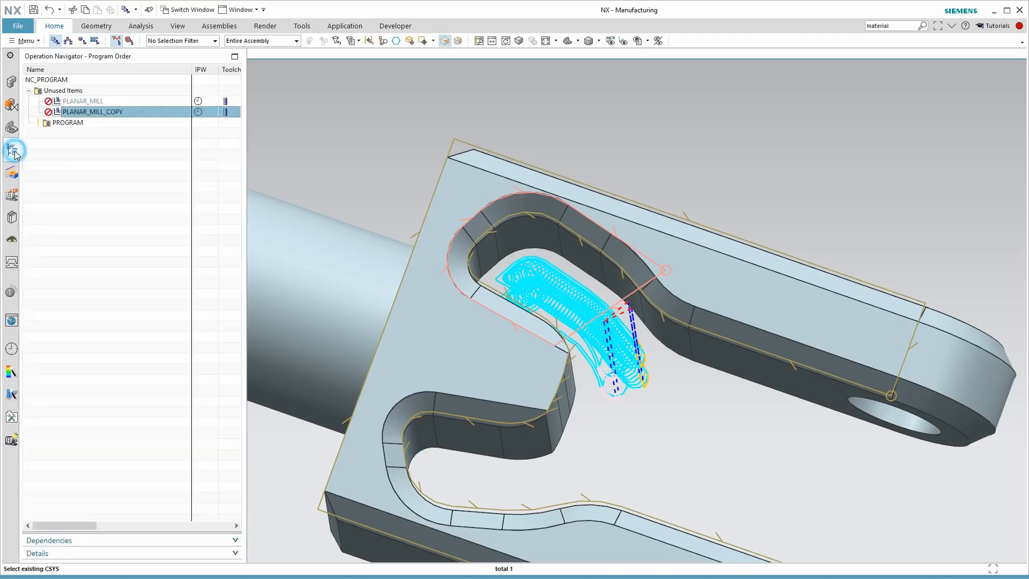
left_click(82, 41)
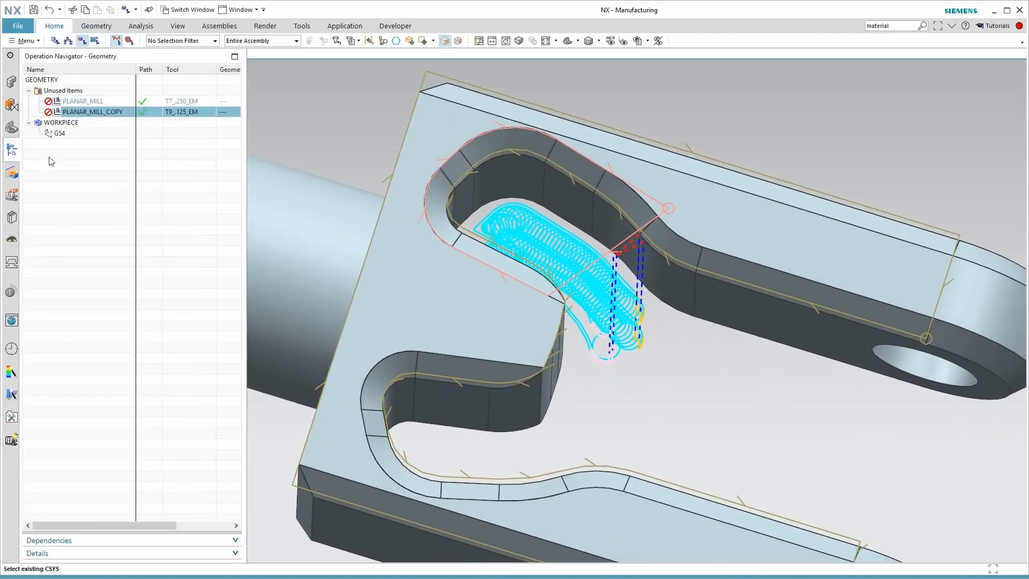
double_click(62, 122)
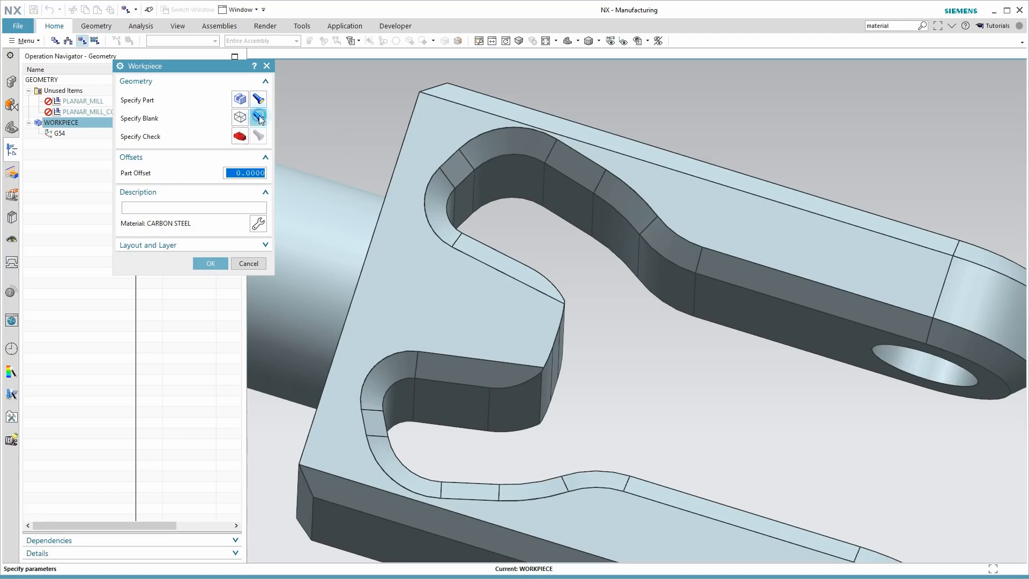
left_click(259, 118)
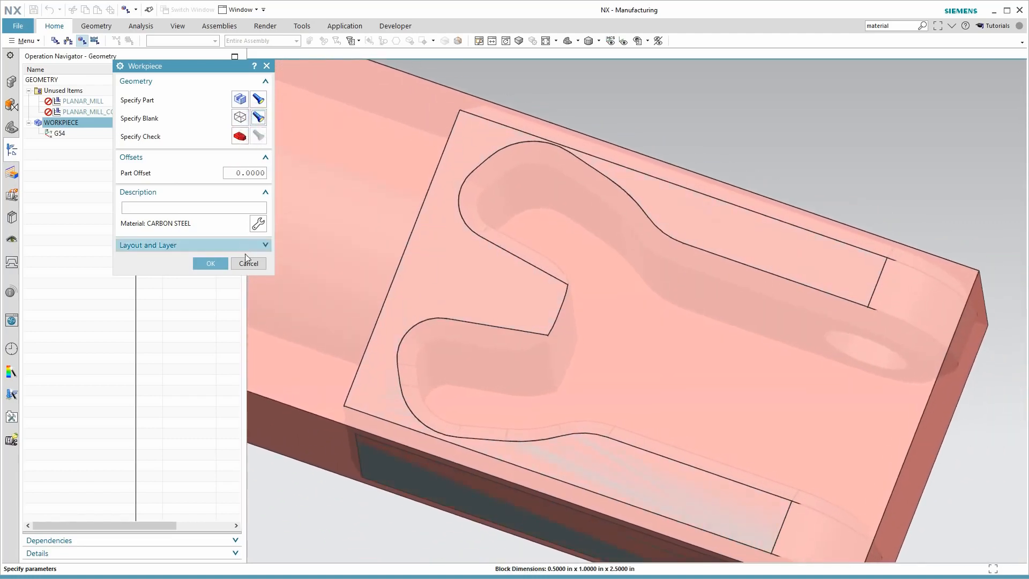
left_click(246, 262)
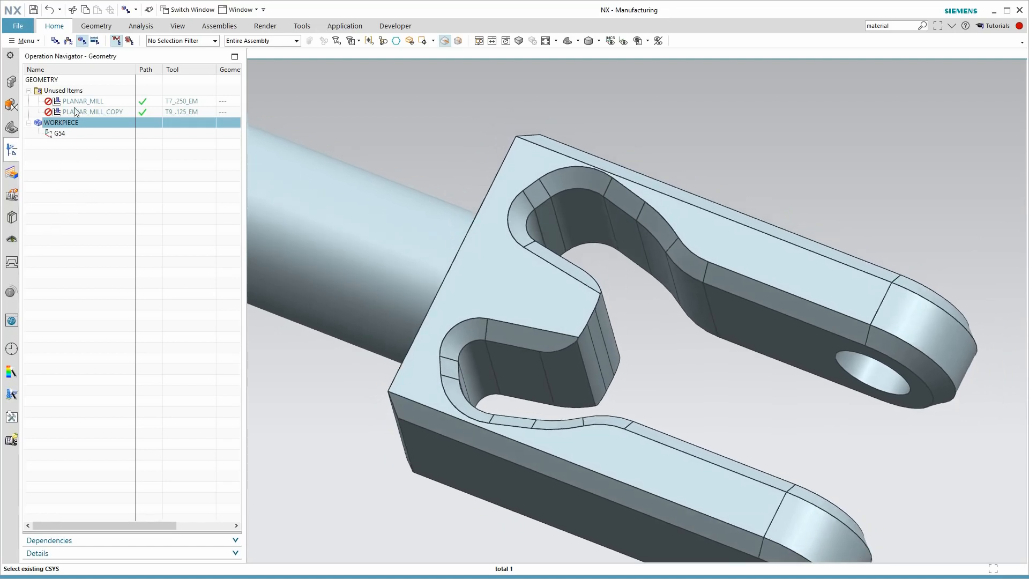
Create an Adaptive Milling operation of type mill_contour
left_click(54, 27)
left_click(77, 47)
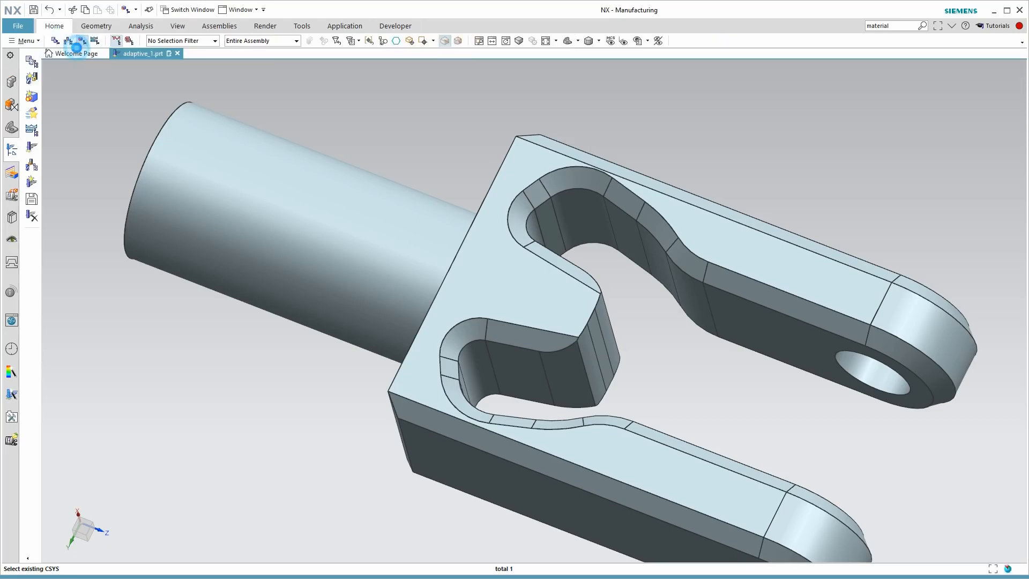
left_click(178, 98)
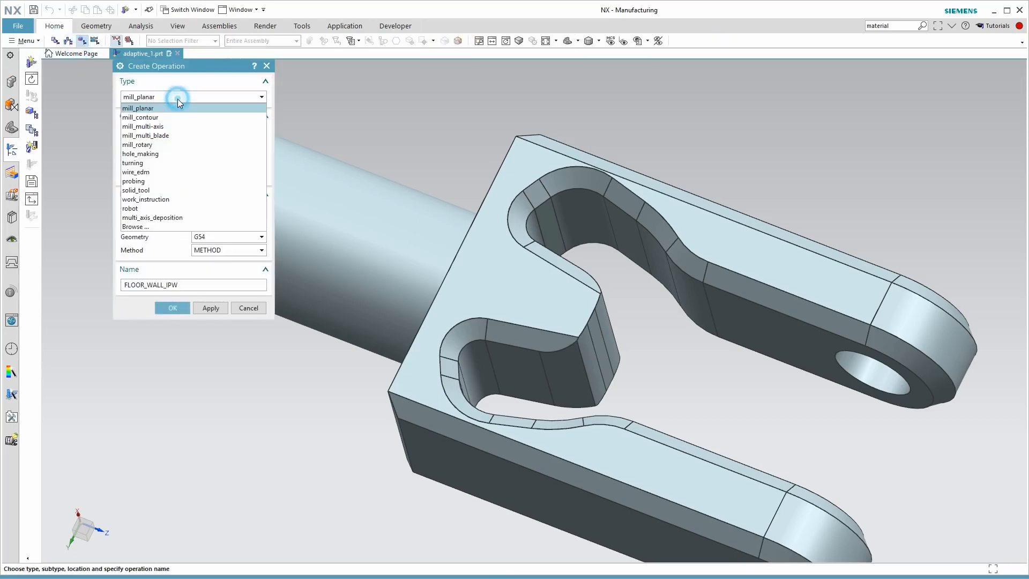
left_click(155, 117)
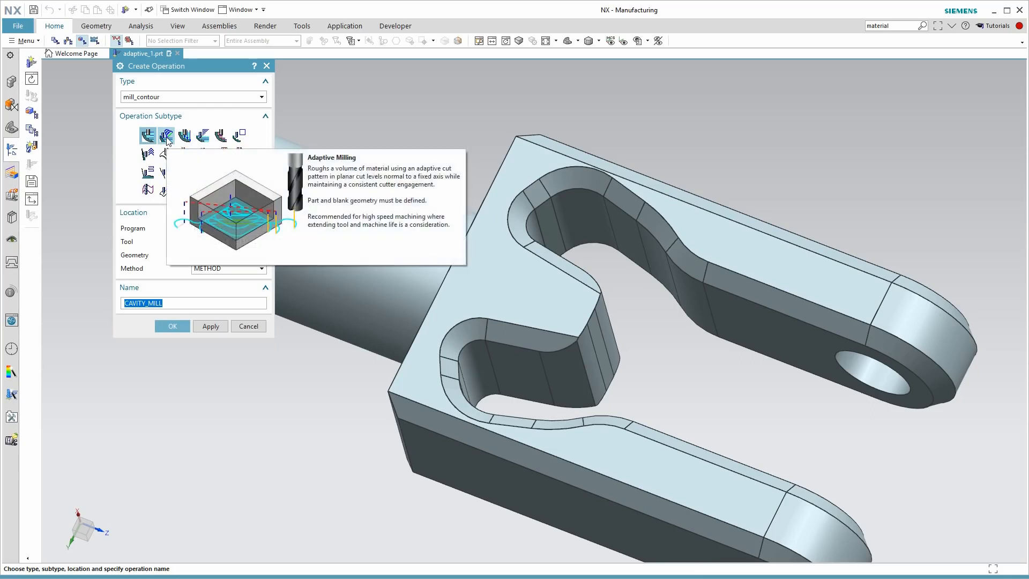
left_click(168, 137)
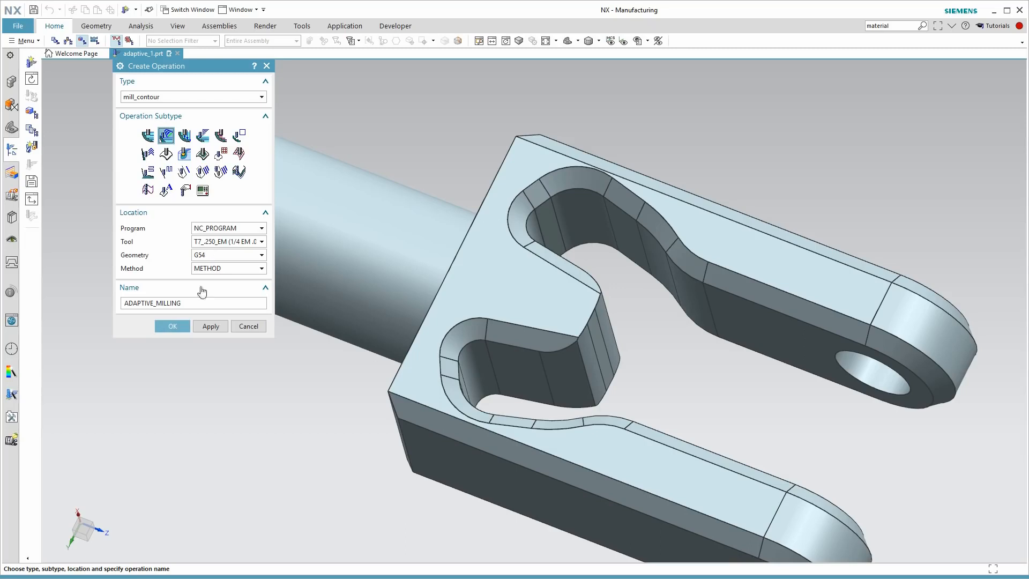
left_click(173, 326)
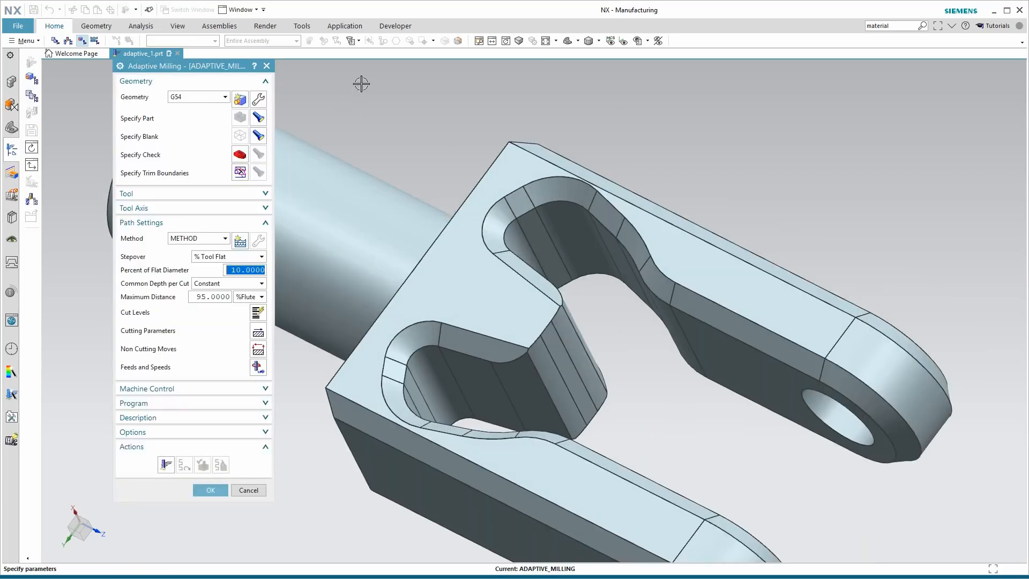
Show the tool axis setting and the machine coordinate system, and inspect the ZM direction relative to the fork
middle_click_drag(361, 85, 398, 88)
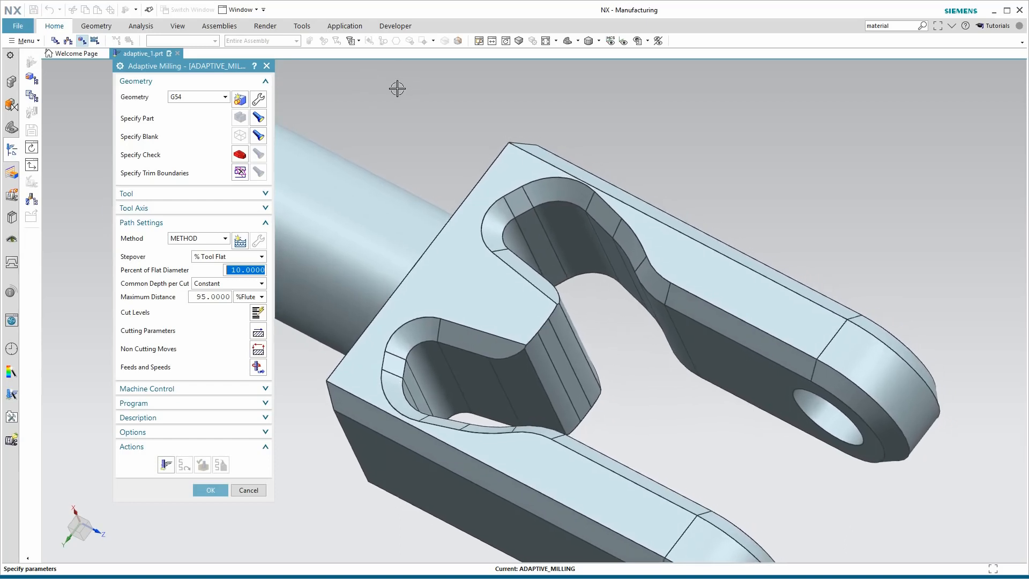
scroll(397, 88, "down", 1)
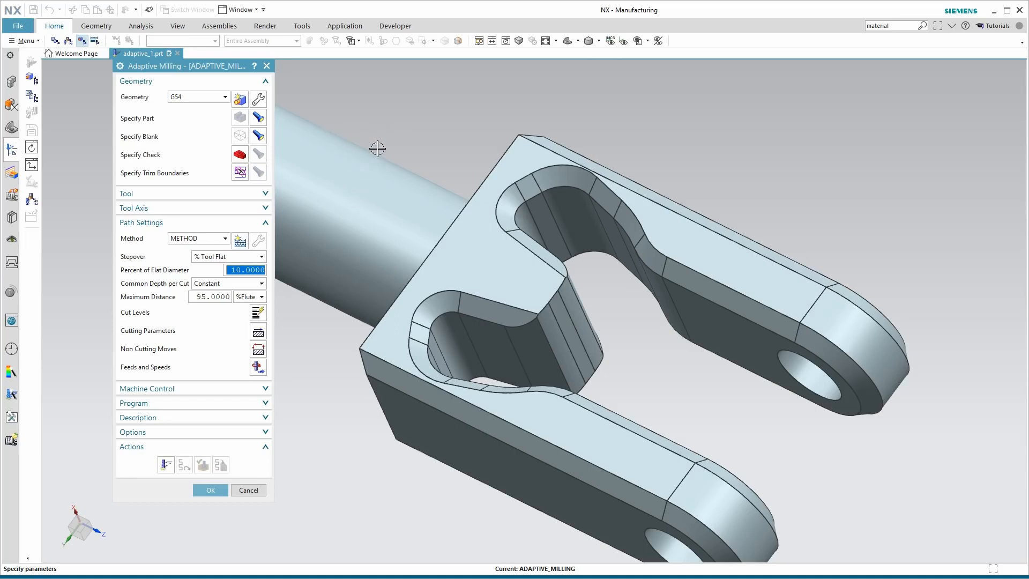
left_click(177, 208)
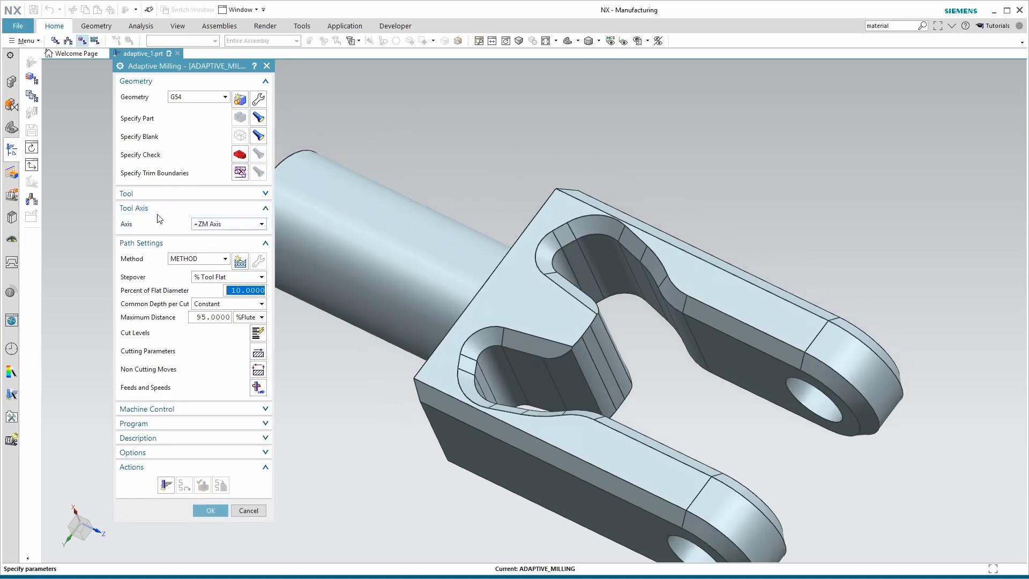
left_click(611, 40)
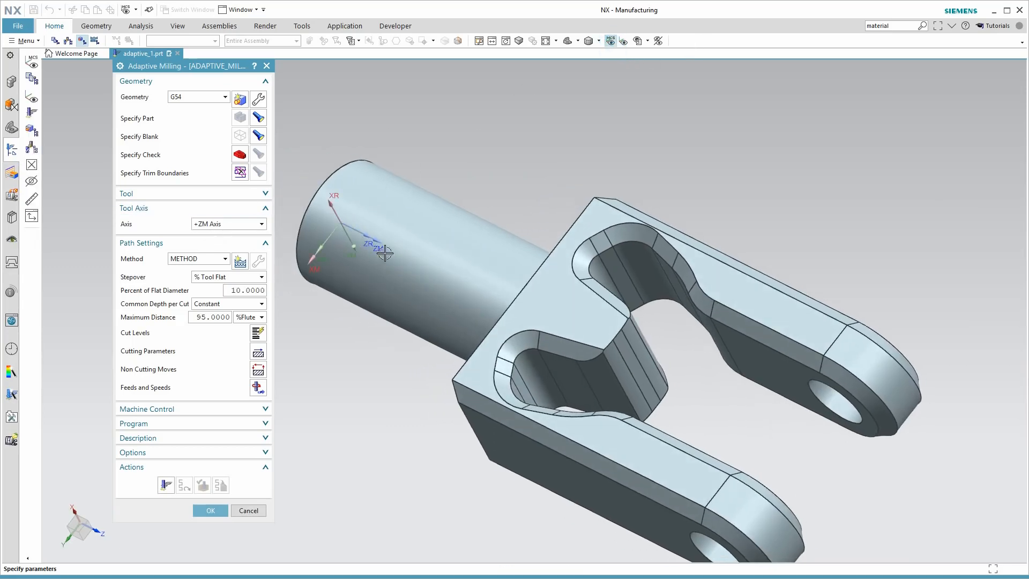
middle_click_drag(737, 201, 673, 375)
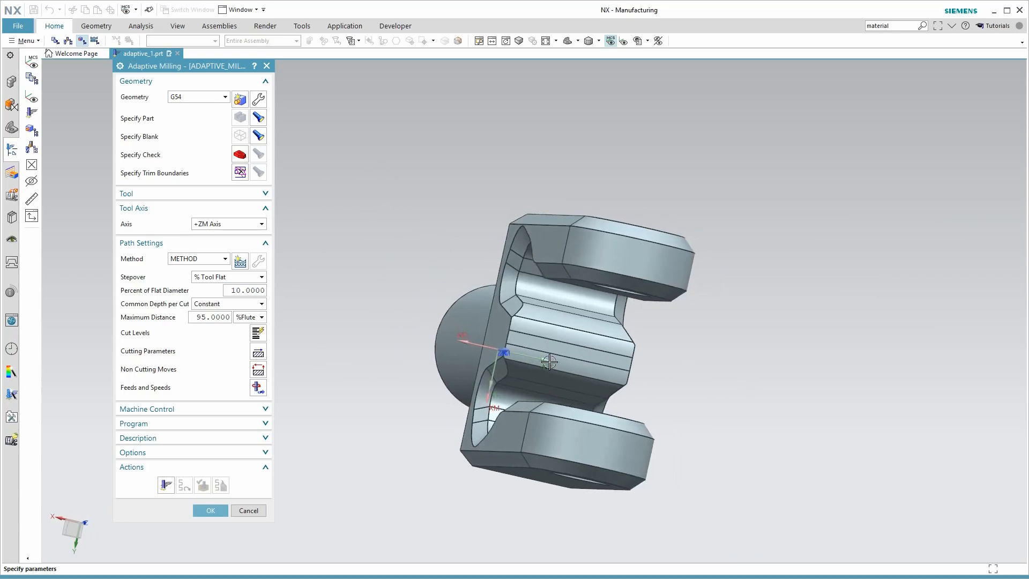
middle_click_drag(548, 361, 398, 306)
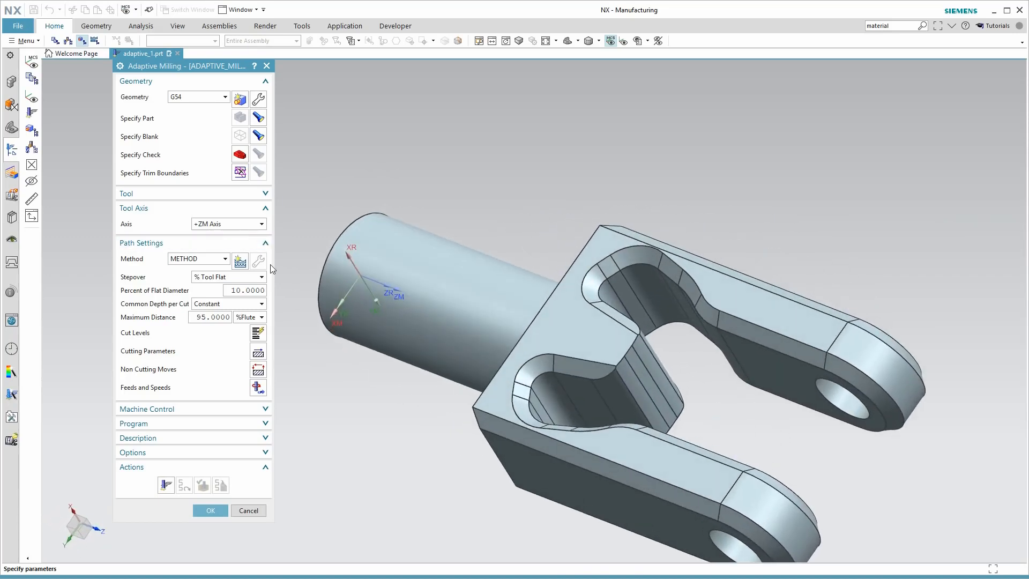
Hide the machine coordinate system, generate the Adaptive Milling tool path, and inspect its cuts around the fork
left_click(611, 42)
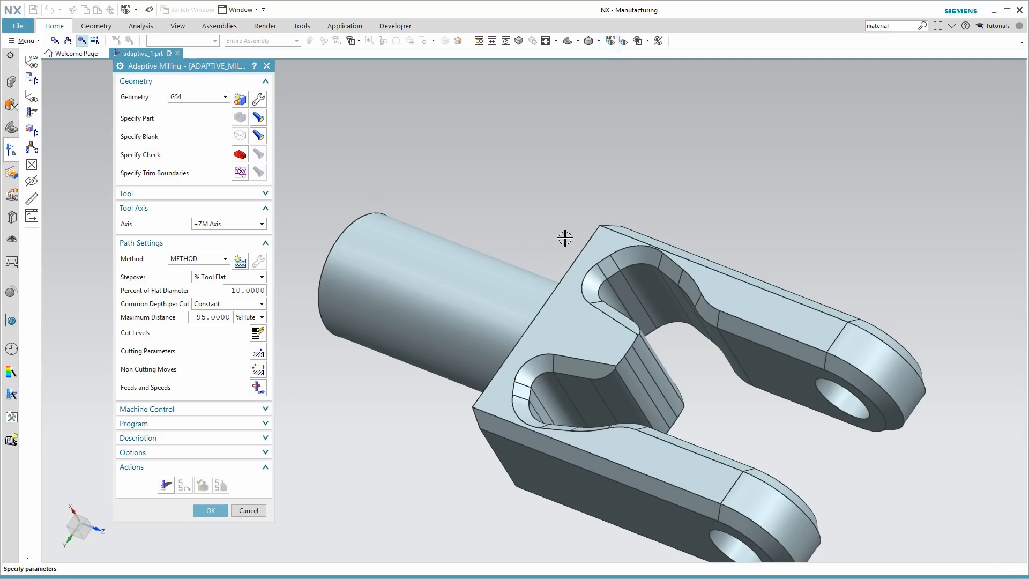
middle_click_drag(358, 386, 346, 380)
scroll(345, 380, "down", 1)
left_click(165, 485)
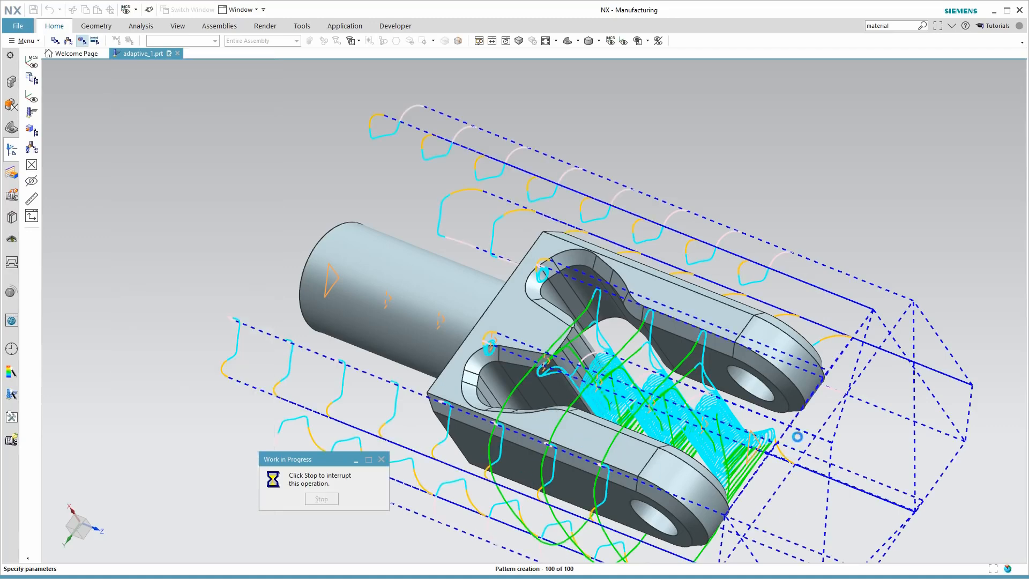
middle_click_drag(539, 343, 733, 337)
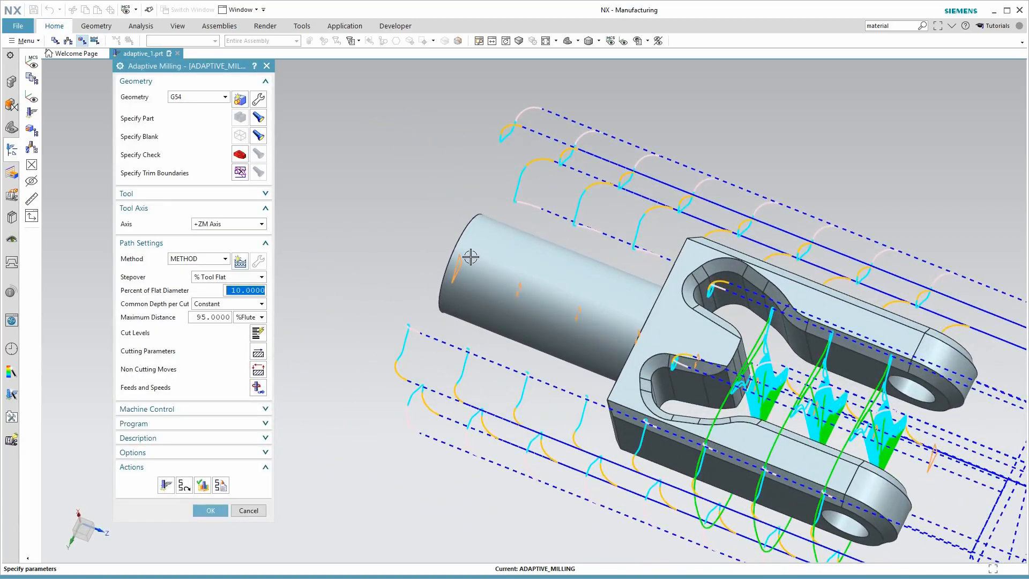
middle_click_drag(470, 258, 867, 408)
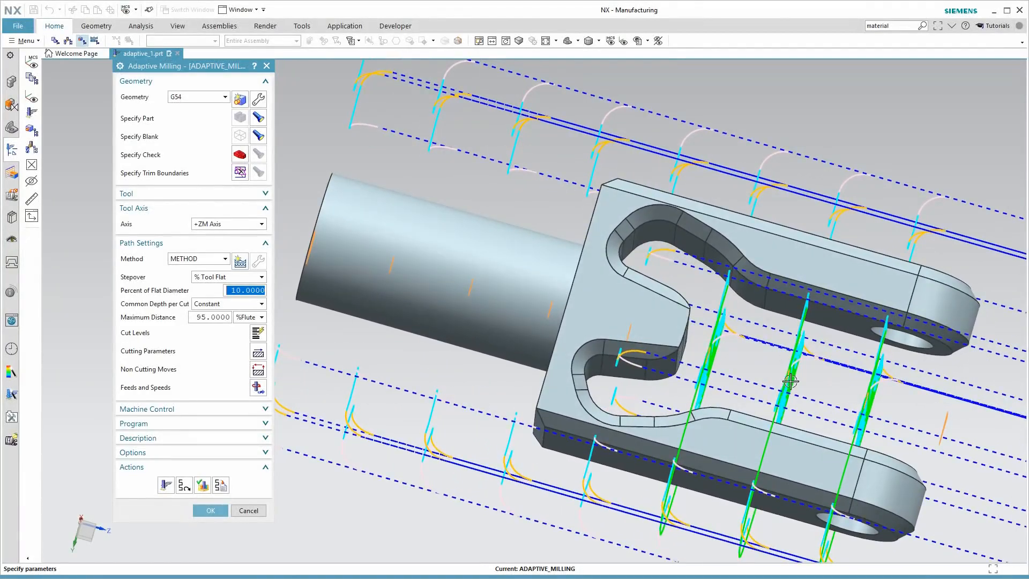
middle_click_drag(831, 398, 787, 386)
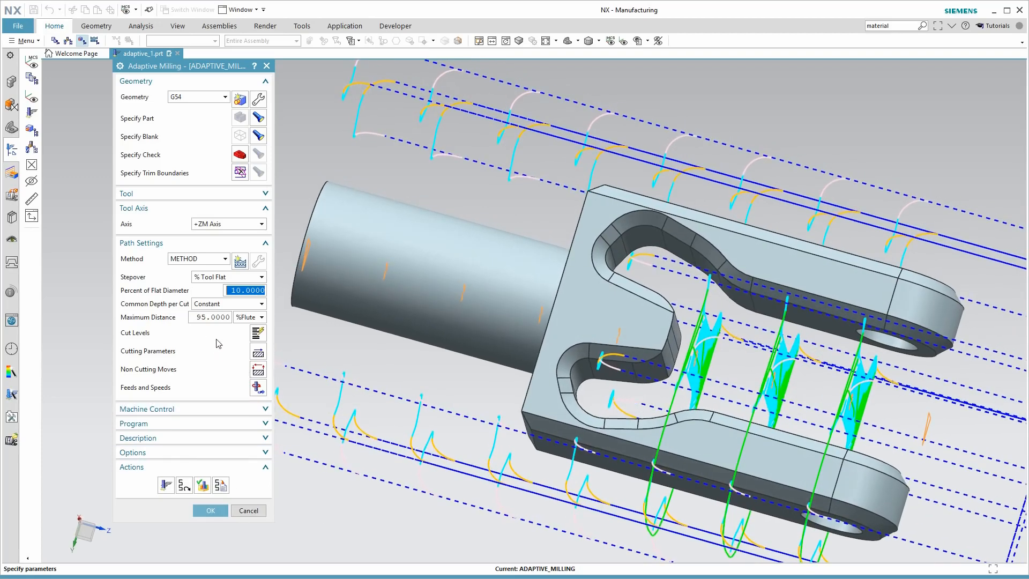
Limit the cut levels to the end face of the central nose between the fork arms and regenerate the tool path
left_click(256, 333)
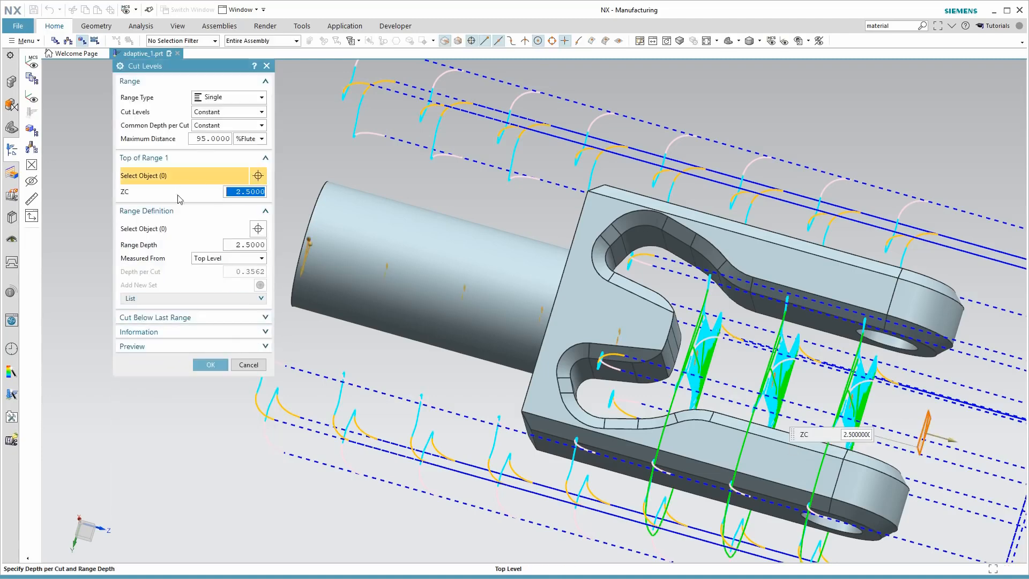
left_click(170, 231)
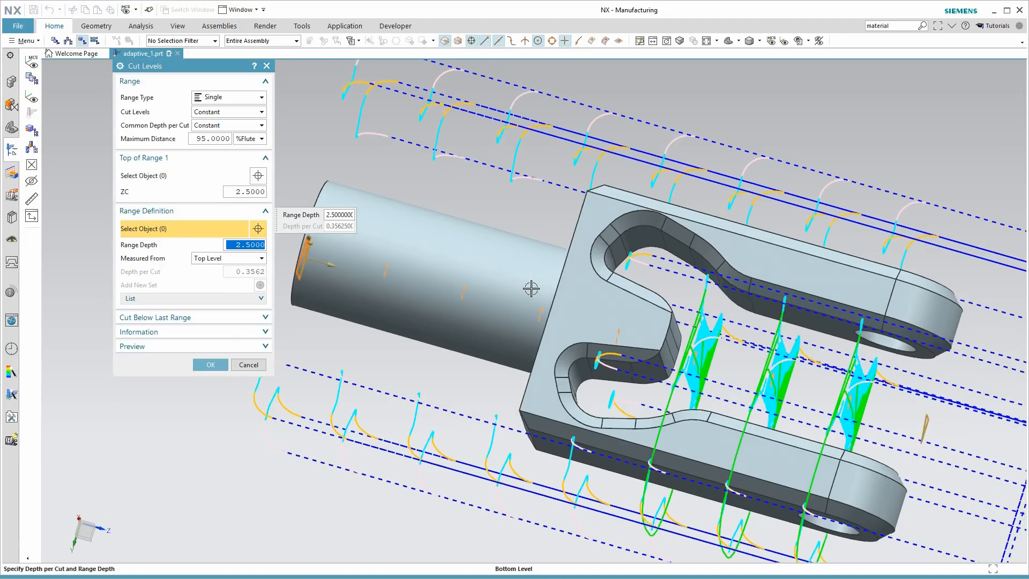
left_click(660, 370)
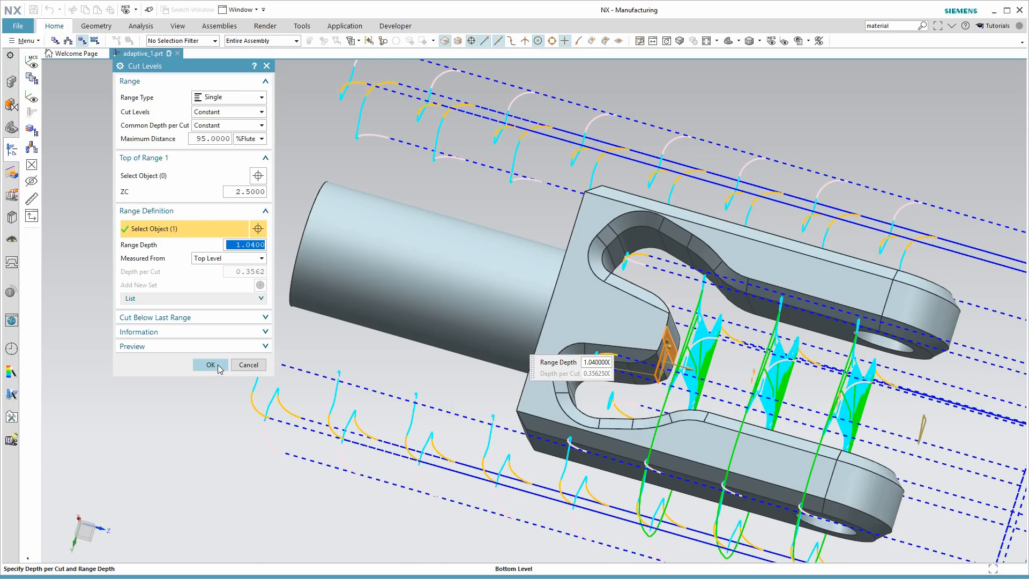
left_click(210, 365)
middle_click_drag(632, 370, 592, 394)
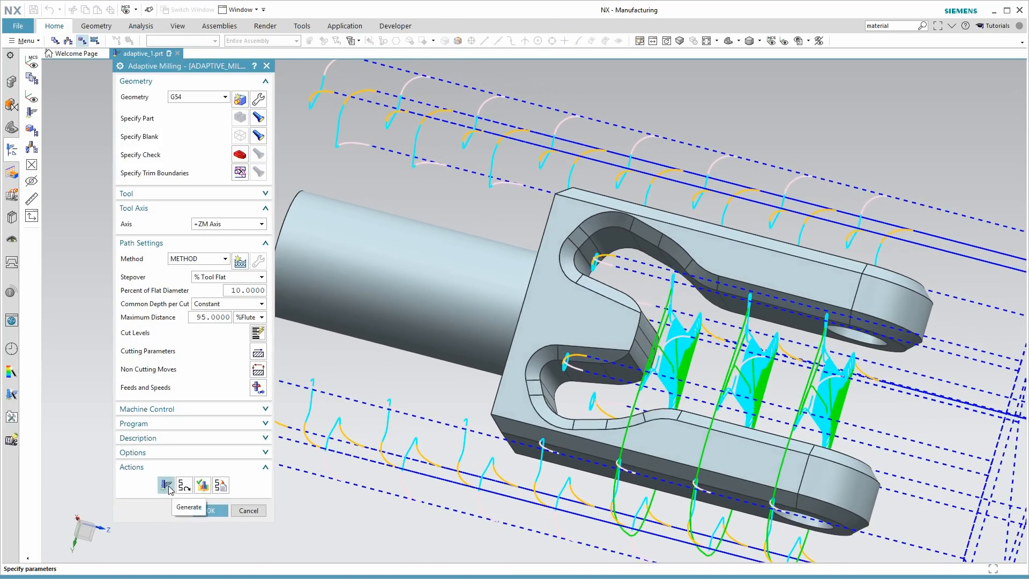
left_click(167, 485)
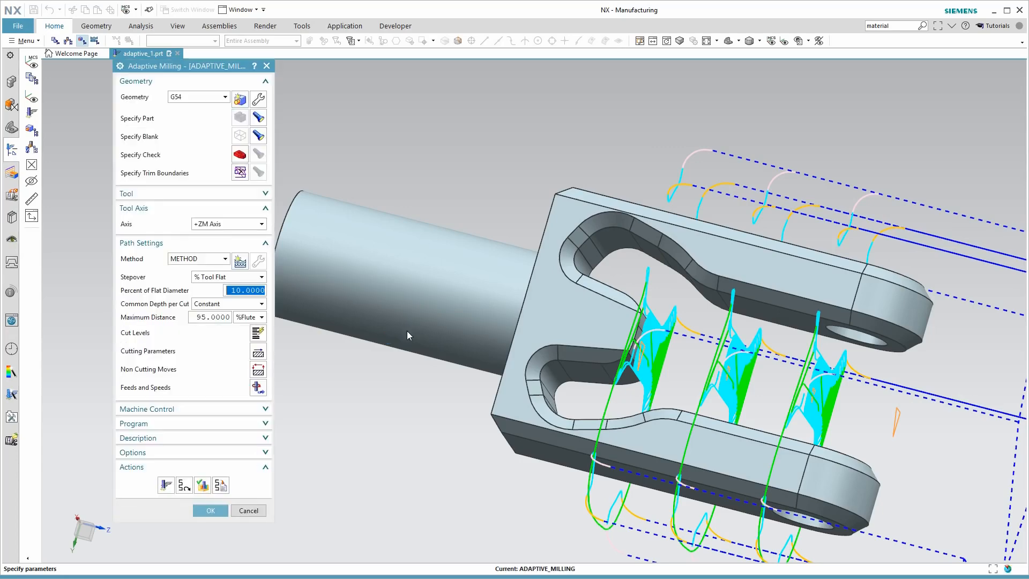
middle_click_drag(713, 375, 893, 357)
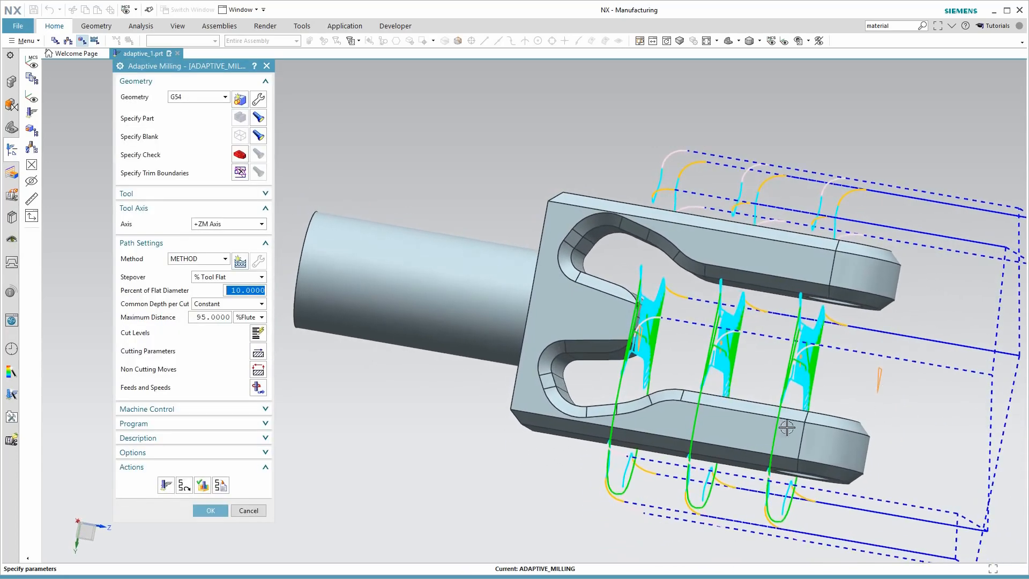
Set the maximum distance per cut to 80 %Flute and regenerate the adaptive tool path
double_click(201, 319)
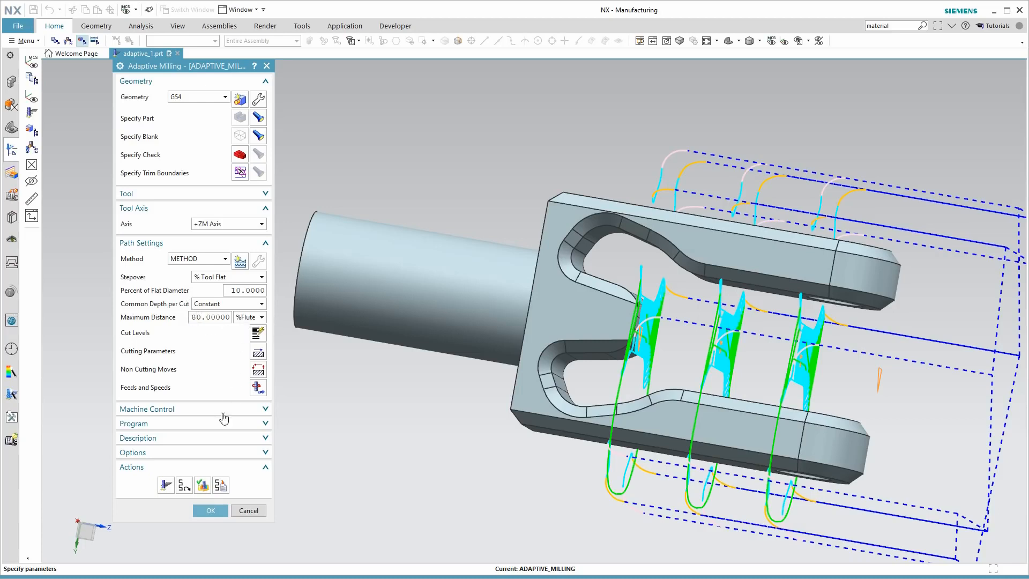
left_click(166, 485)
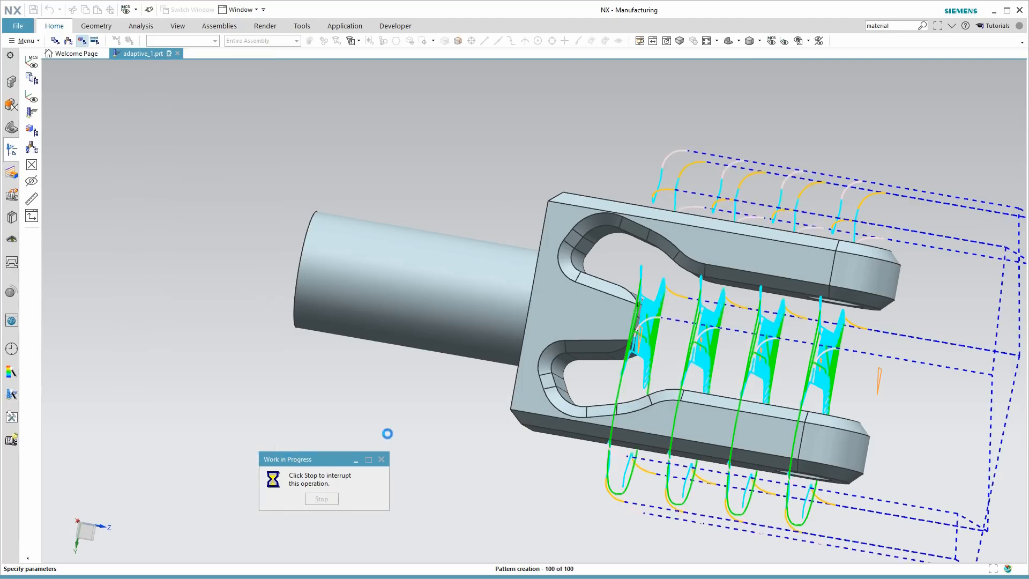
middle_click_drag(423, 431, 625, 365)
Examine the cuts extending outside the fork slot from the open end and accept the Adaptive Milling operation
middle_click_drag(816, 371, 650, 188)
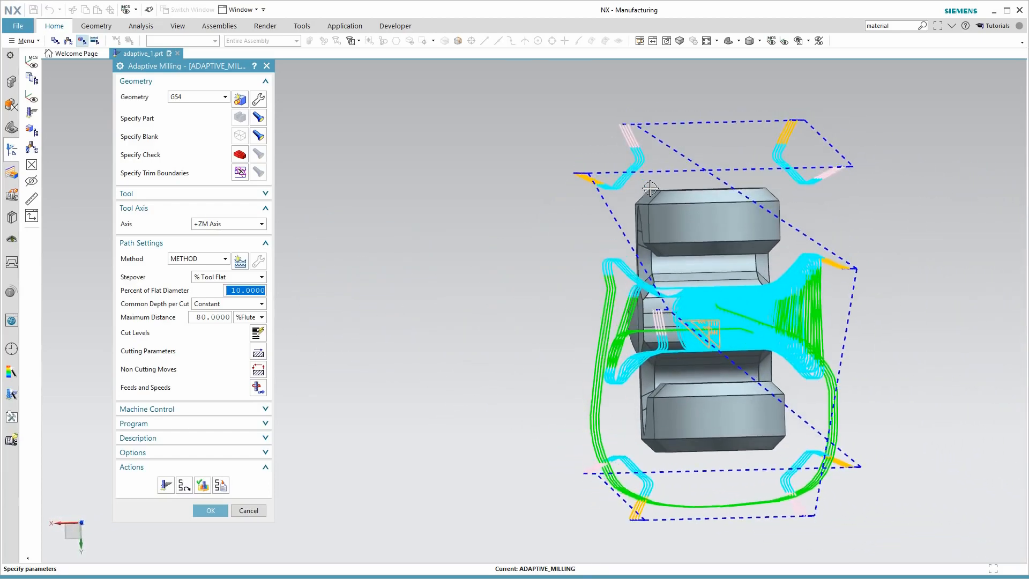
middle_click_drag(445, 184, 592, 343)
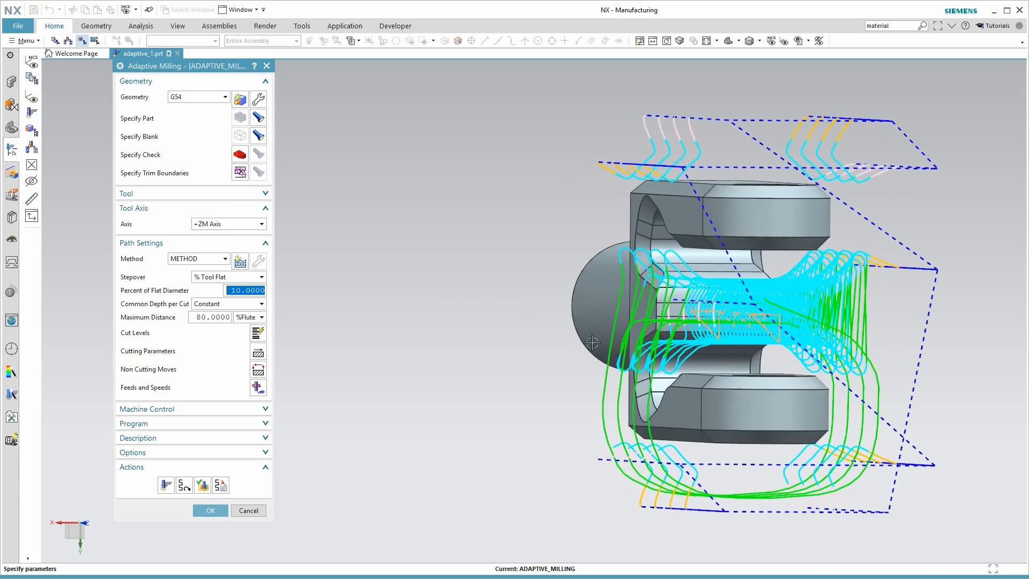
middle_click_drag(526, 393, 421, 491)
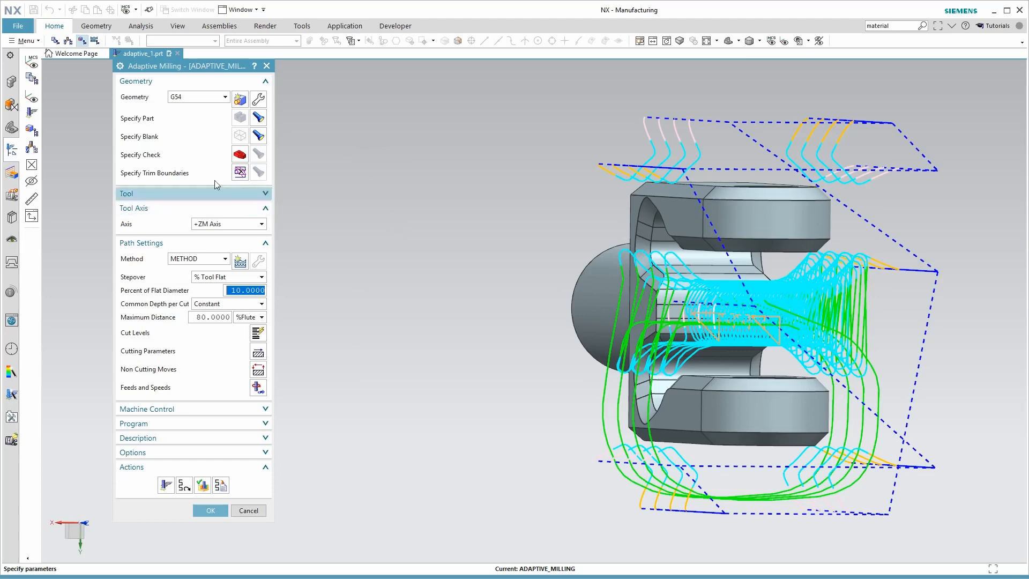
middle_click_drag(386, 256, 328, 469)
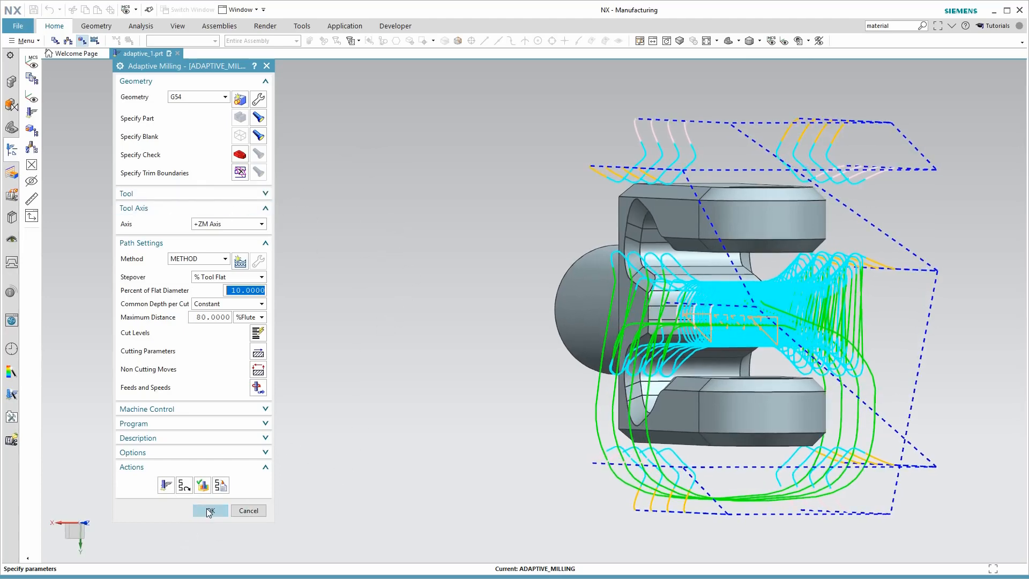
left_click(211, 511)
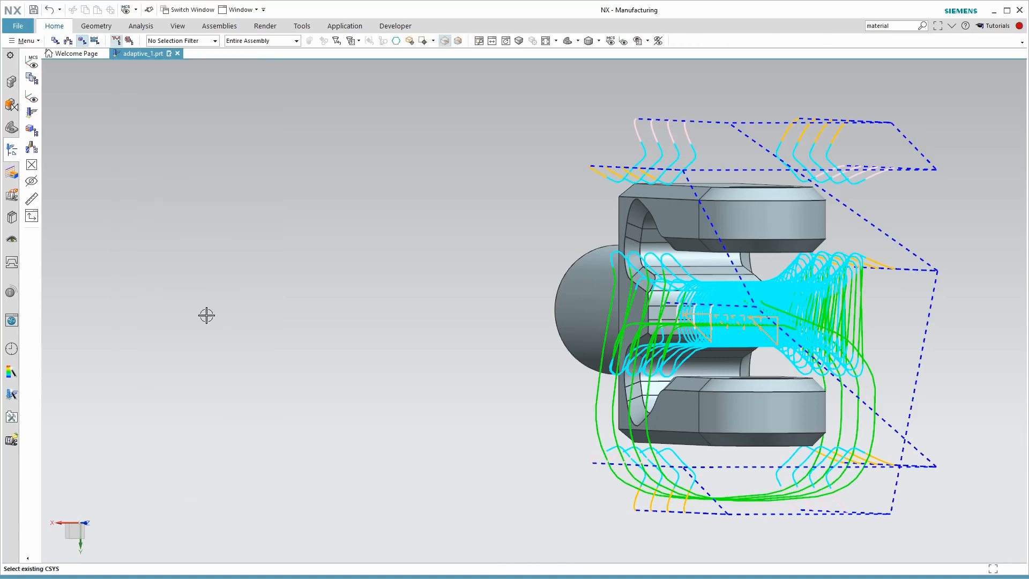
Start a sketch on a custom coordinate system whose plane is taken from the rounded end face of a fork arm
left_click(91, 25)
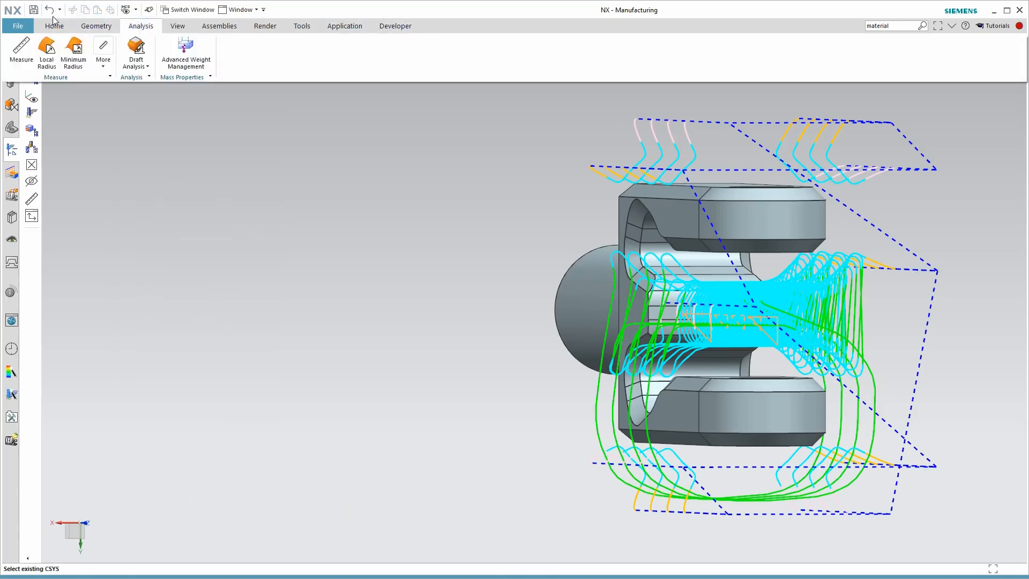
left_click(96, 27)
left_click(499, 54)
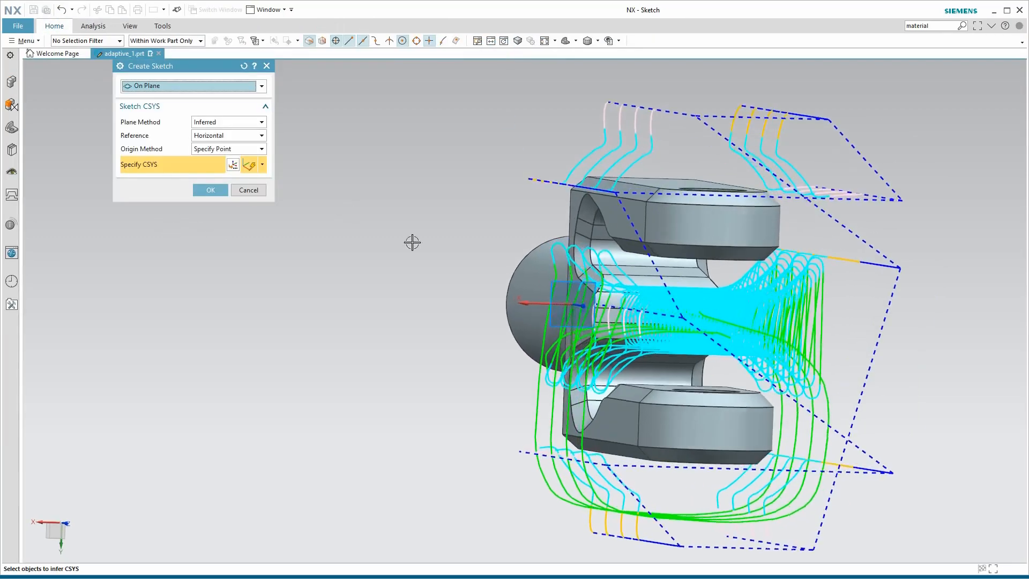
left_click(233, 163)
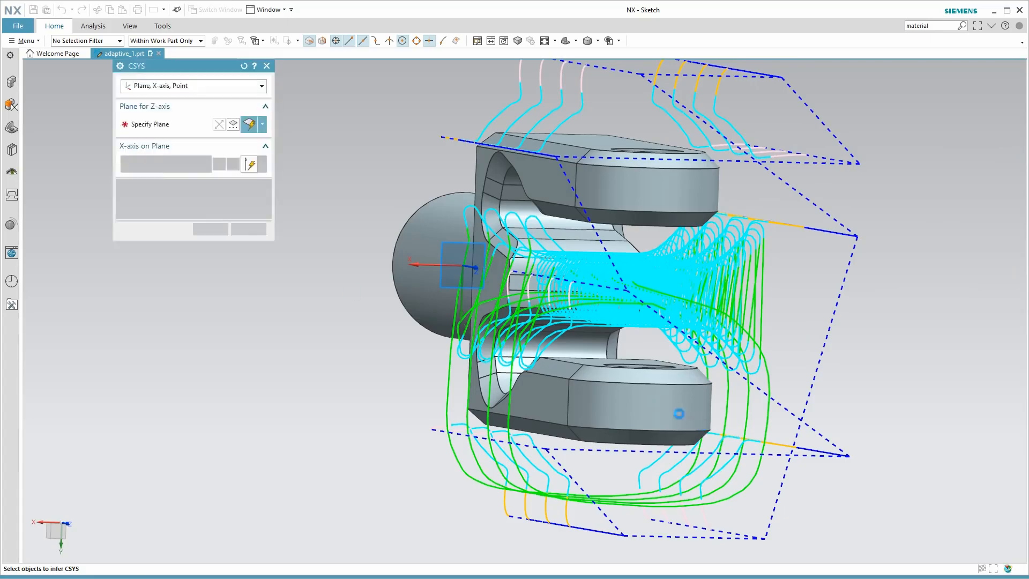
left_click(681, 411)
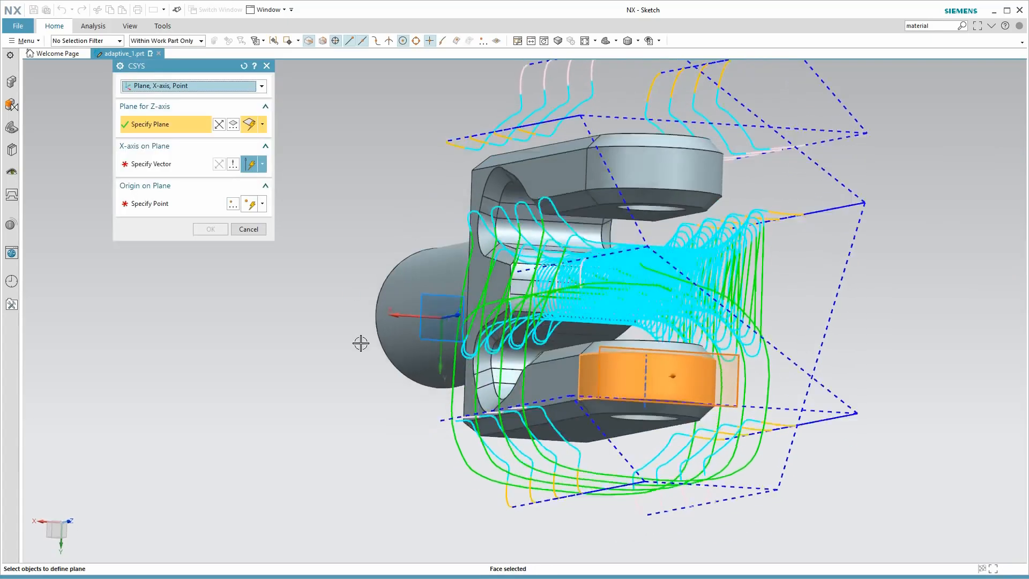
Align the sketch's X-axis with the fork shoulder's edge, place its origin at absolute X 0, Y 0, Z 0, and accept the sketch plane
left_click(161, 165)
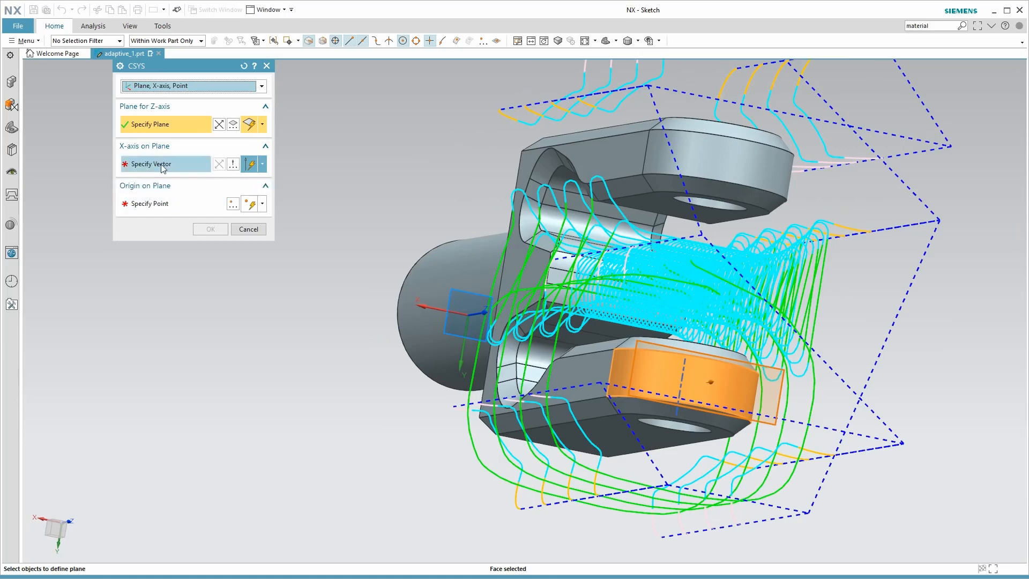
left_click(162, 168)
left_click(518, 166)
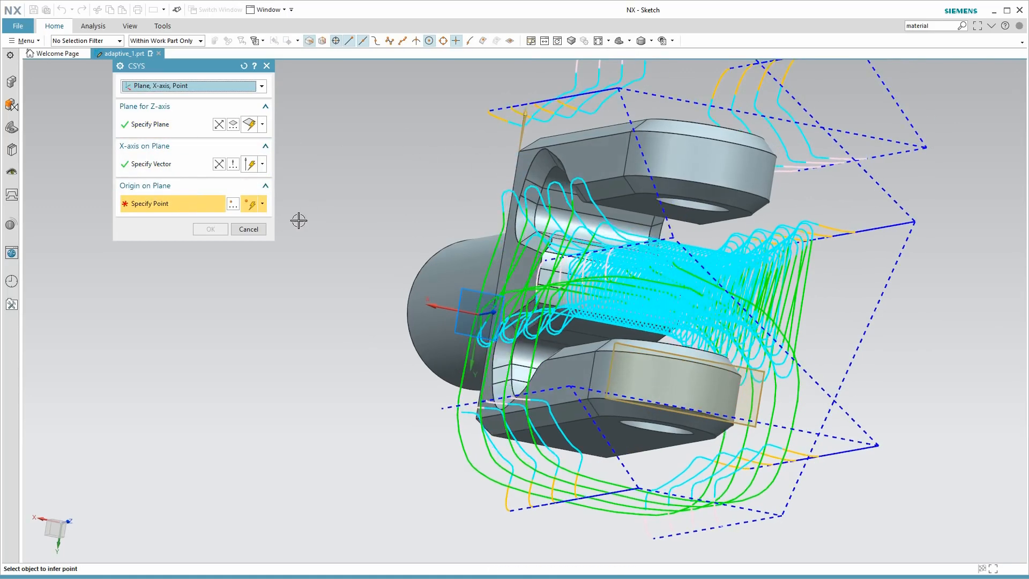
left_click(233, 204)
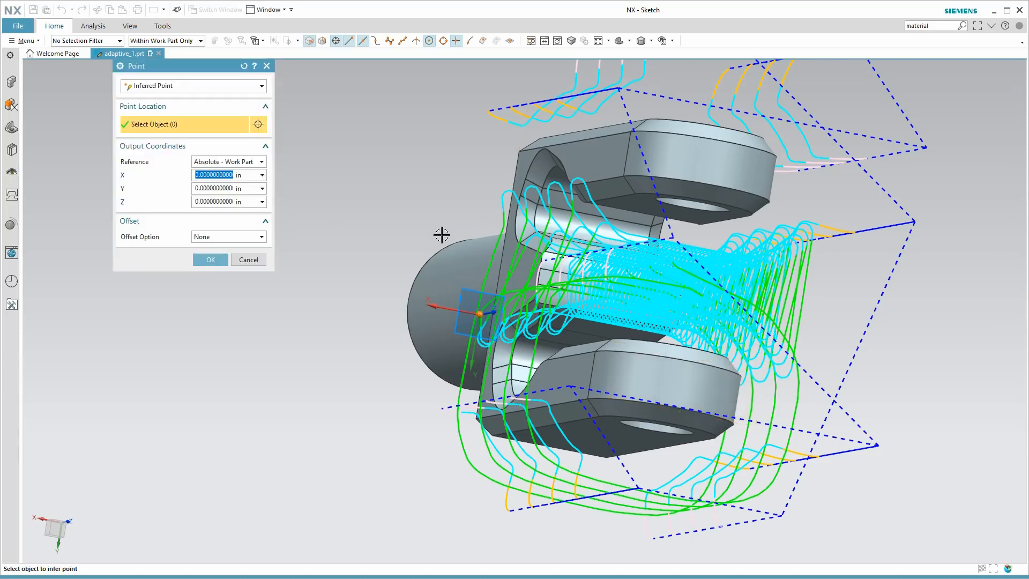
left_click(204, 259)
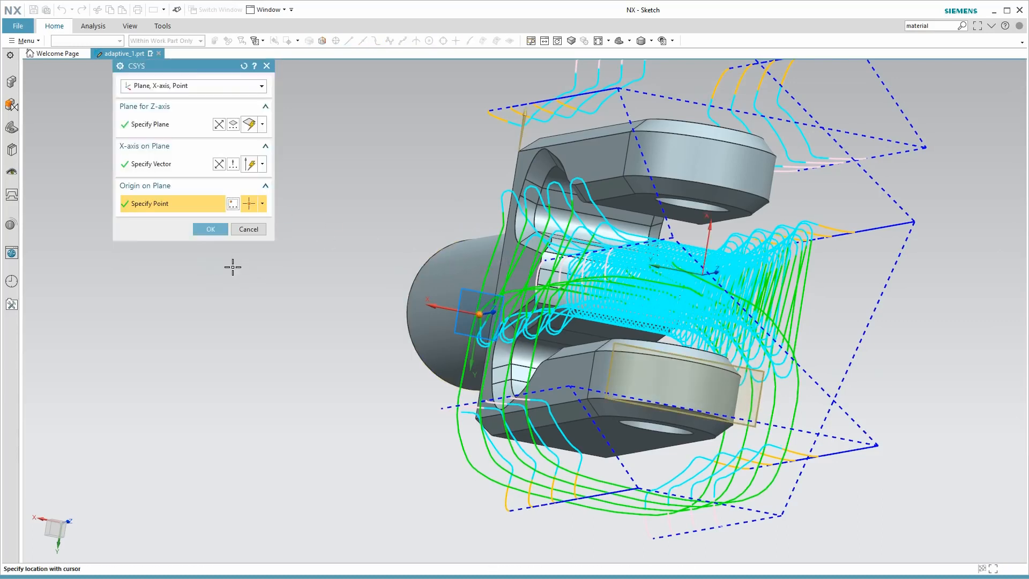
left_click(206, 229)
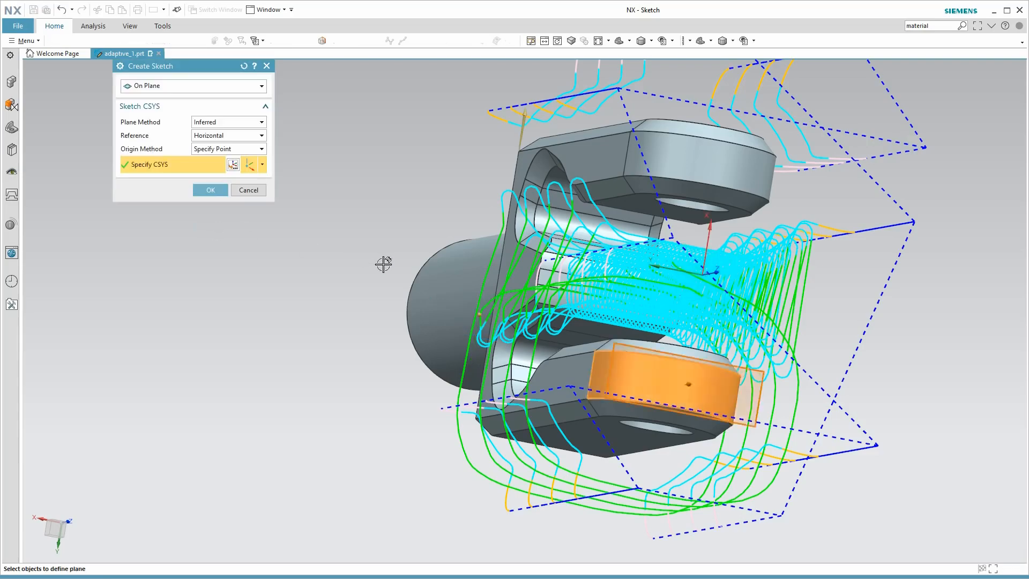
left_click(206, 190)
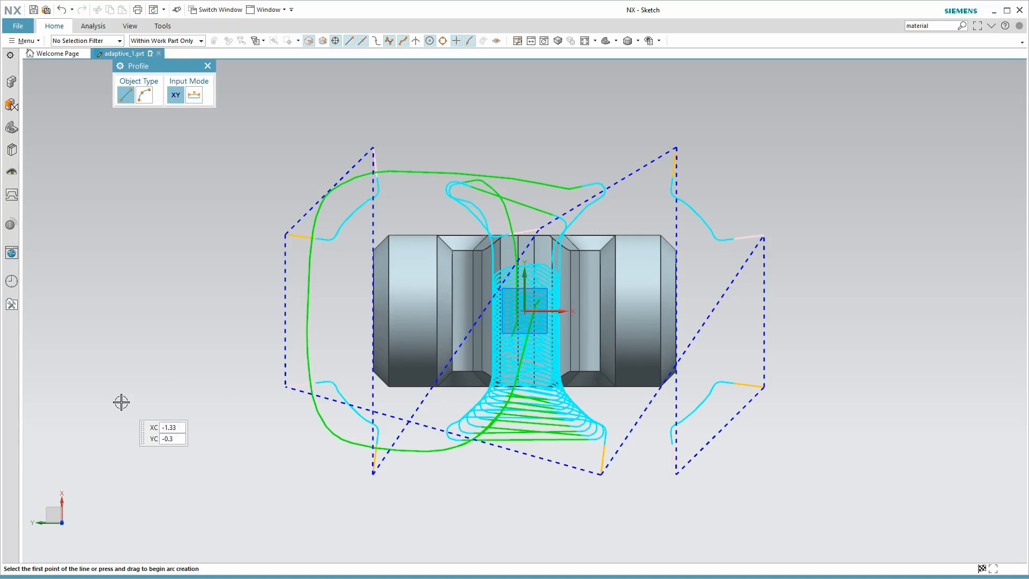
Sketch a rectangle across the fork's slot from about XC -0.4, YC 0.32 to the diagonally opposite corner and finish the sketch
left_click(208, 65)
left_click(64, 31)
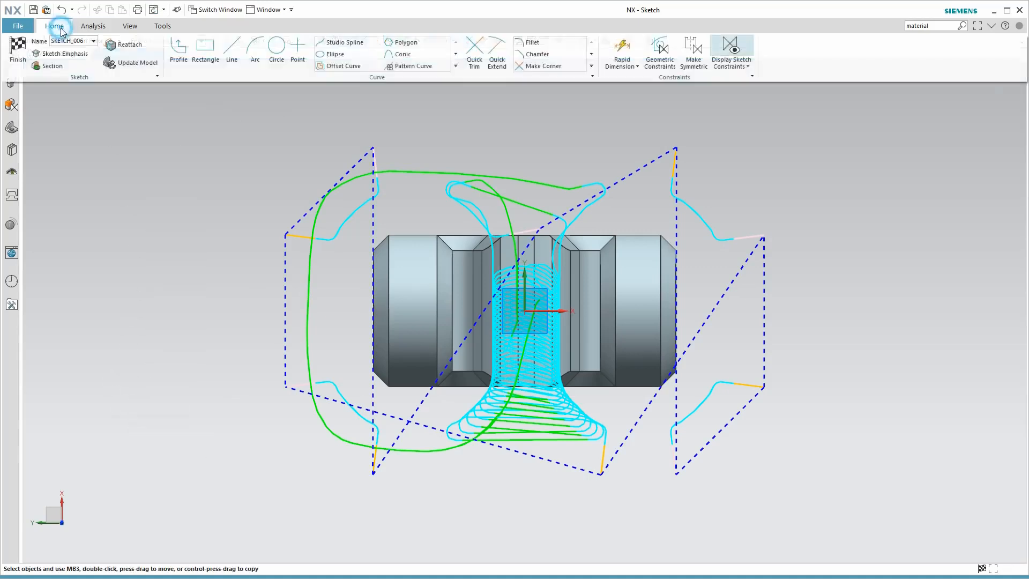
left_click(207, 47)
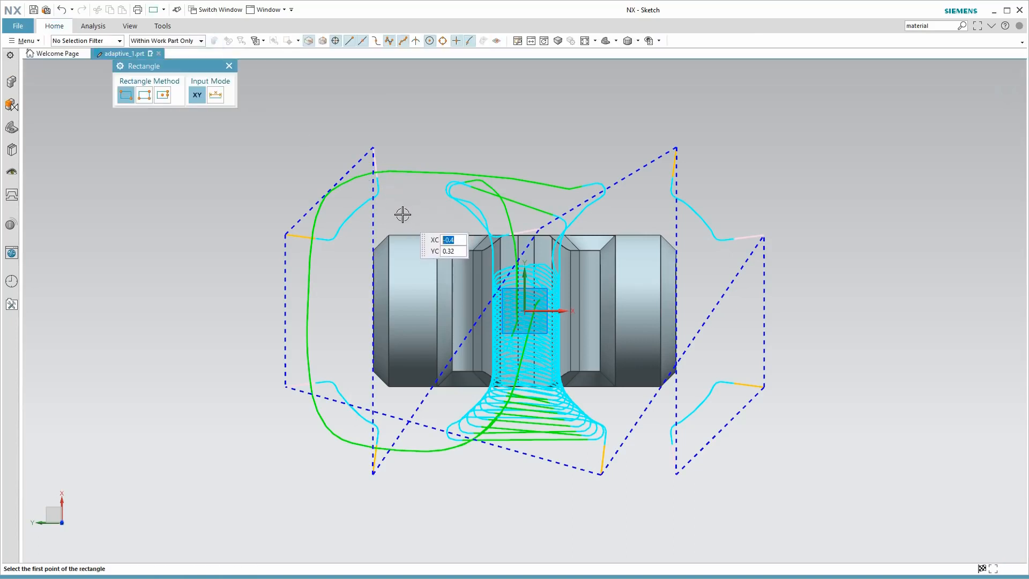
left_click(404, 215)
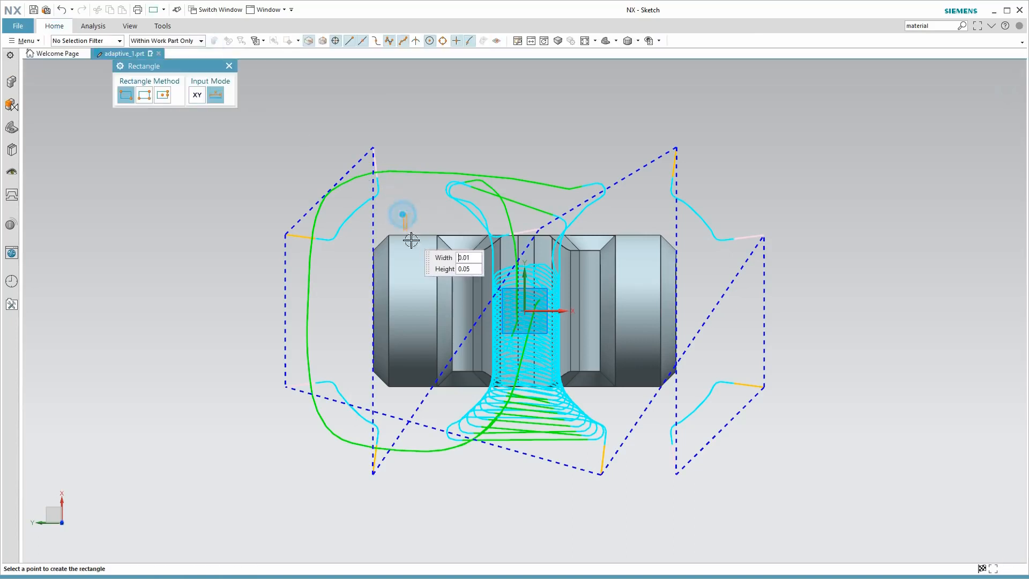
left_click(648, 406)
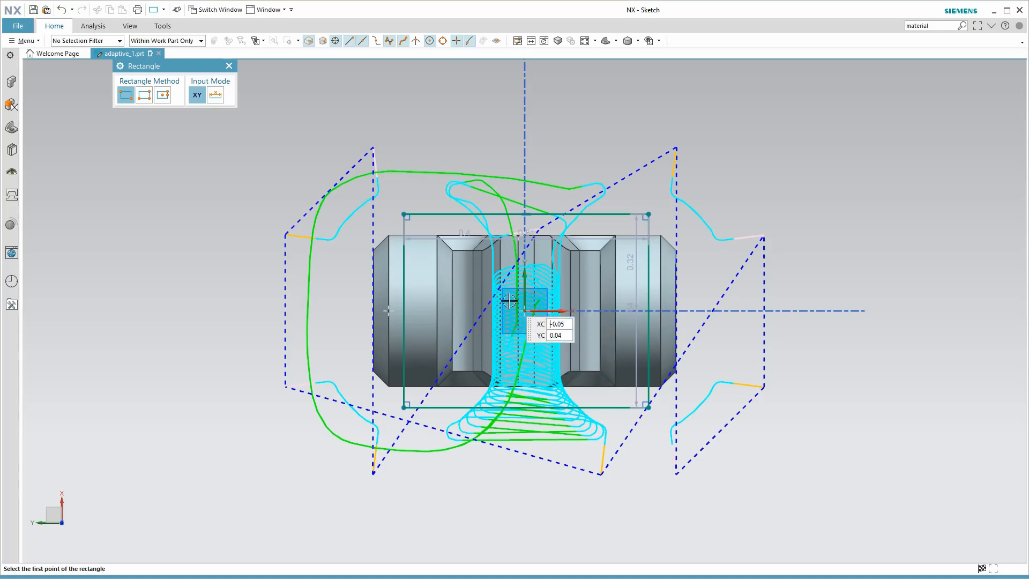
left_click(228, 66)
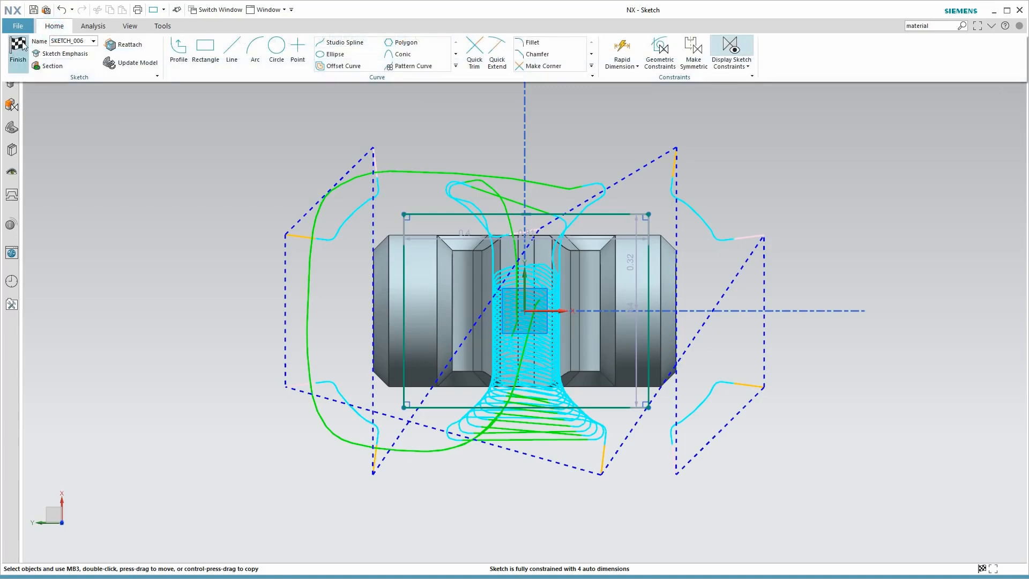
left_click(18, 46)
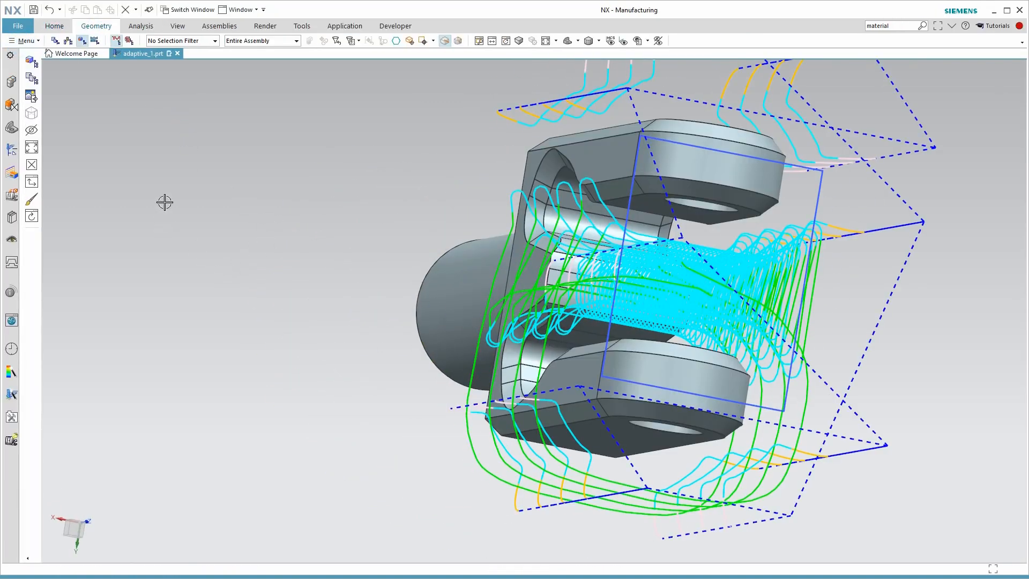
Reopen the Adaptive Milling operation and start defining its trim boundaries with the Curves selection method
left_click(12, 150)
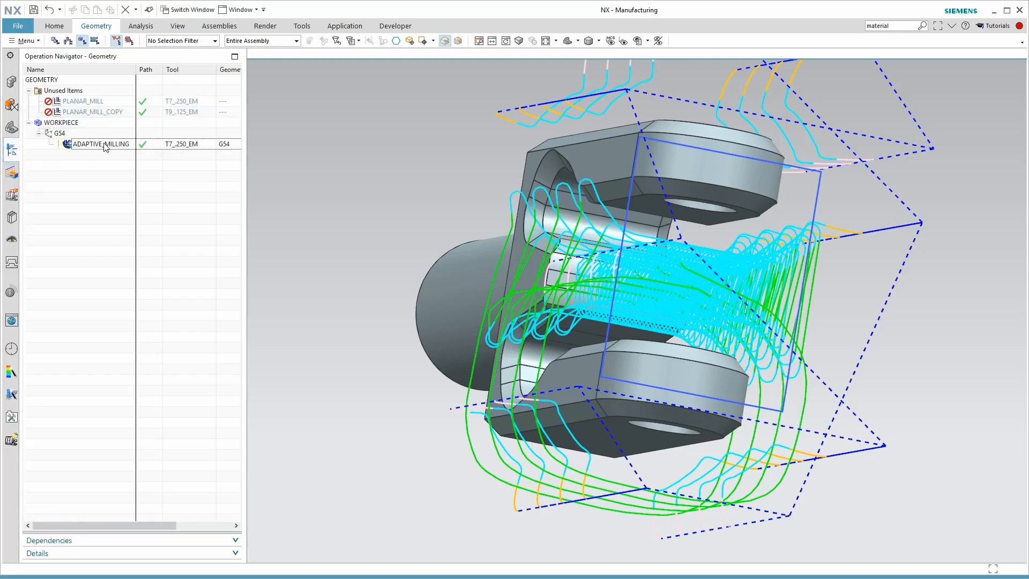
double_click(104, 145)
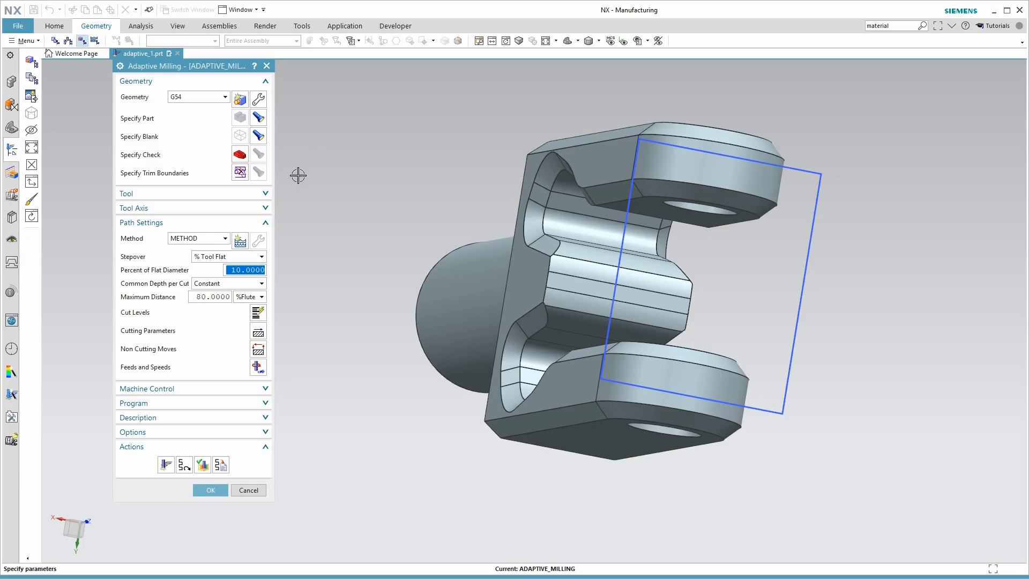
left_click(240, 172)
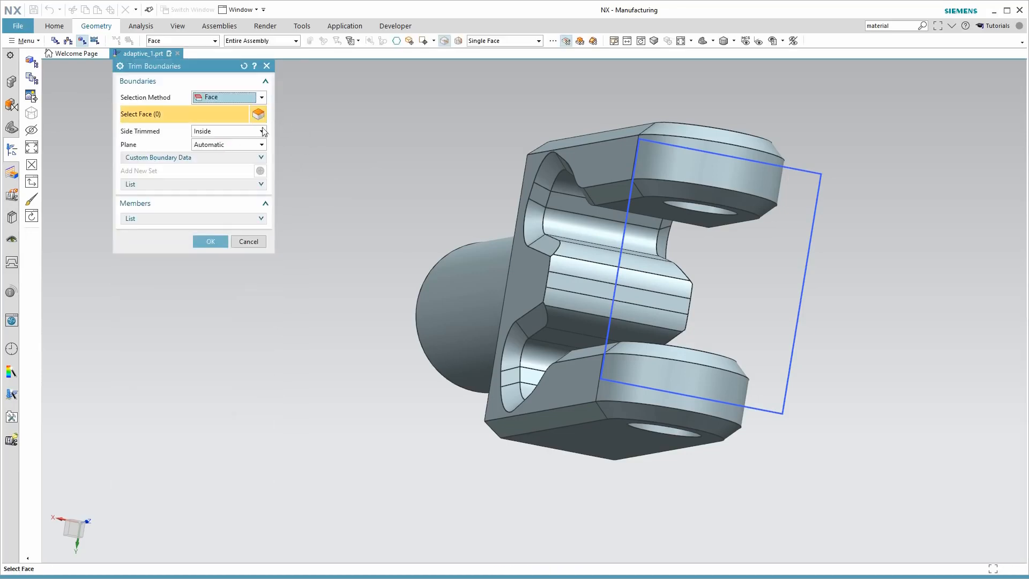
left_click(224, 97)
left_click(208, 121)
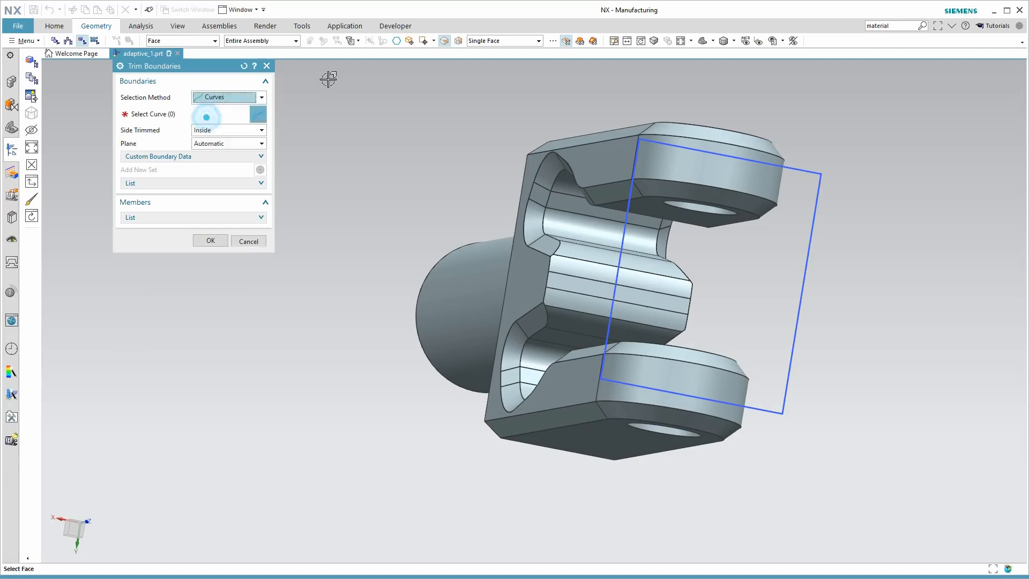
Select the sketched rectangle as connected curves for the trim boundary, set the trimmed side to Outside, and accept the boundary
left_click(558, 42)
left_click(581, 65)
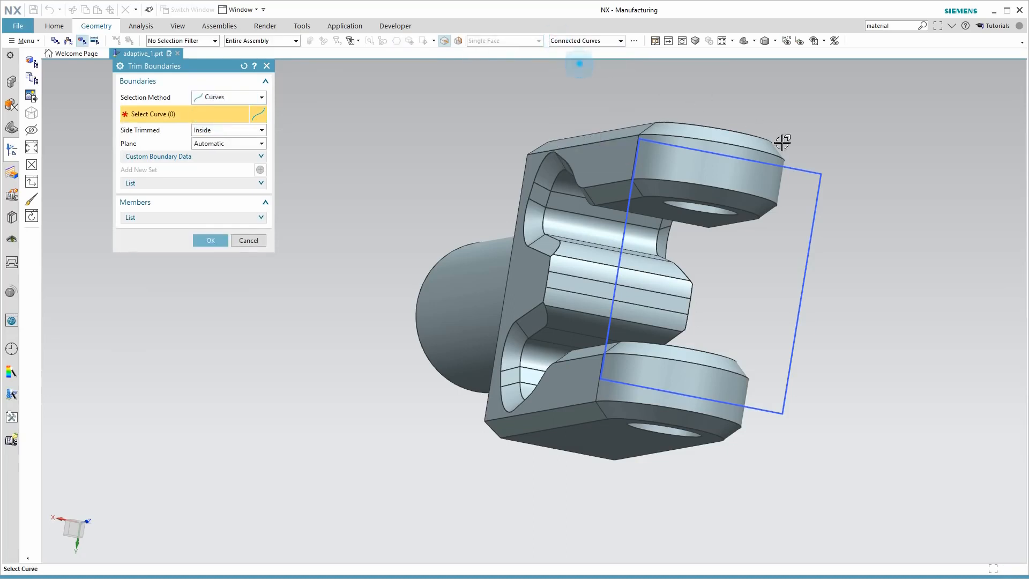
left_click(794, 169)
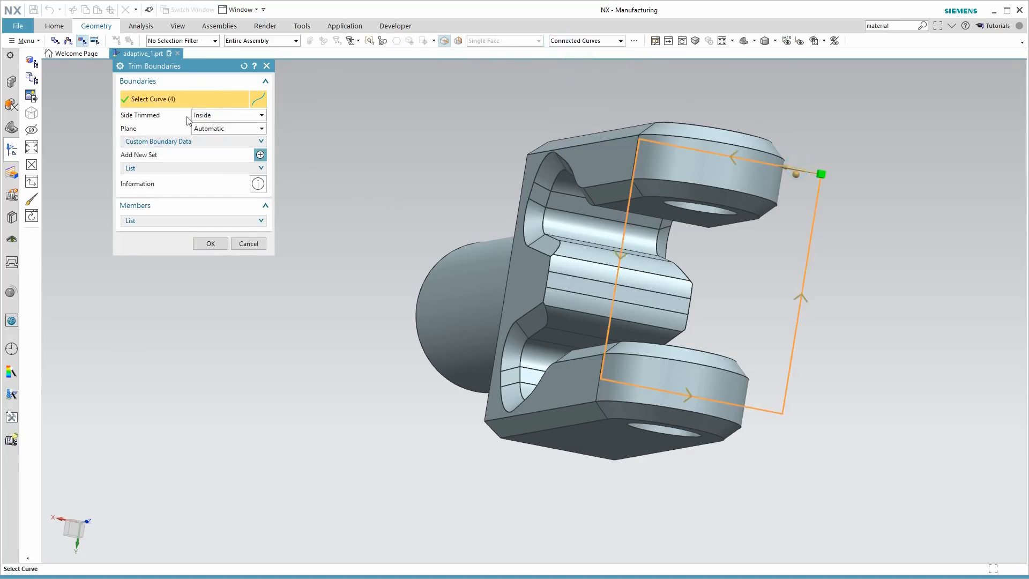
left_click(210, 117)
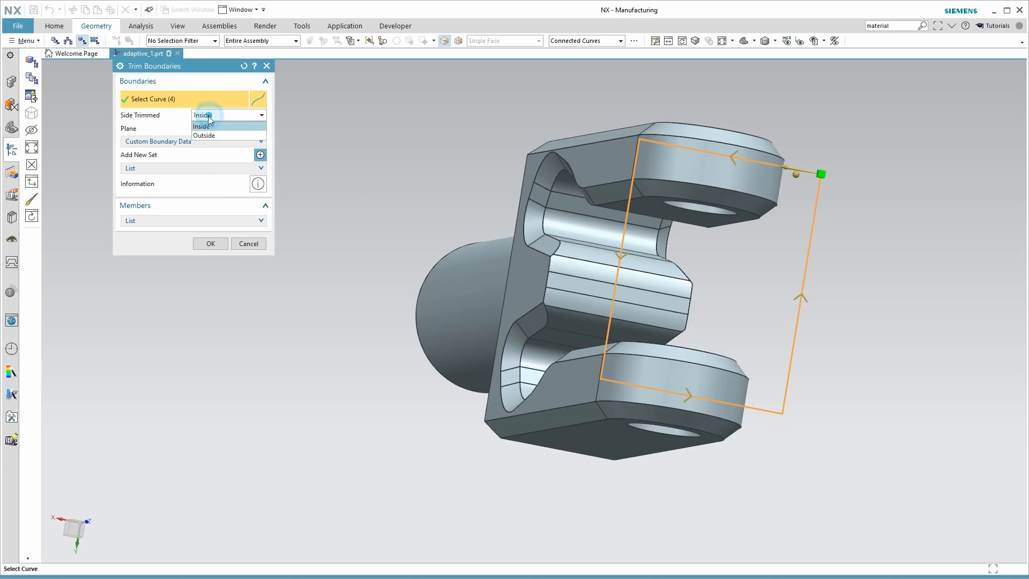
left_click(209, 129)
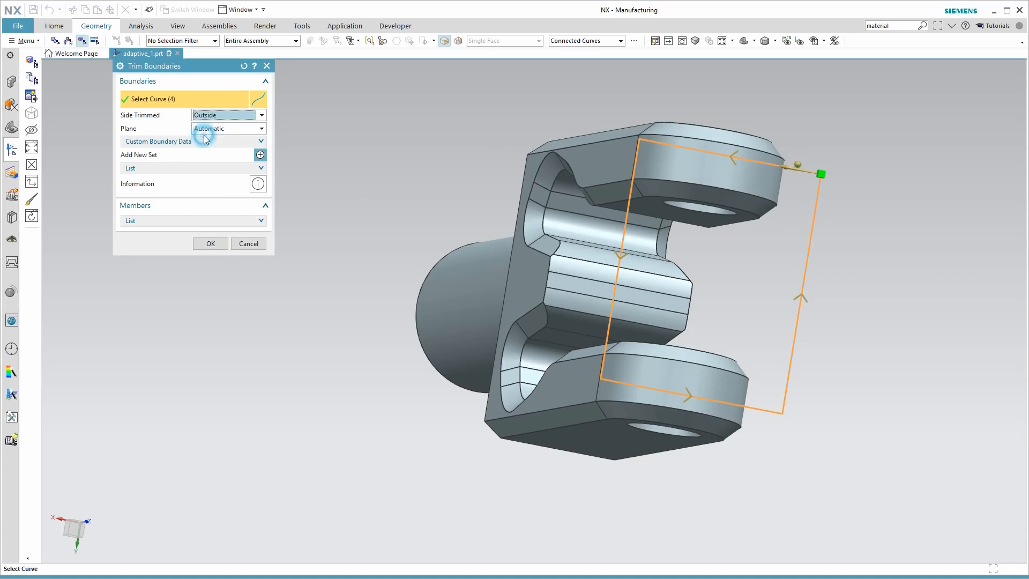
left_click(211, 243)
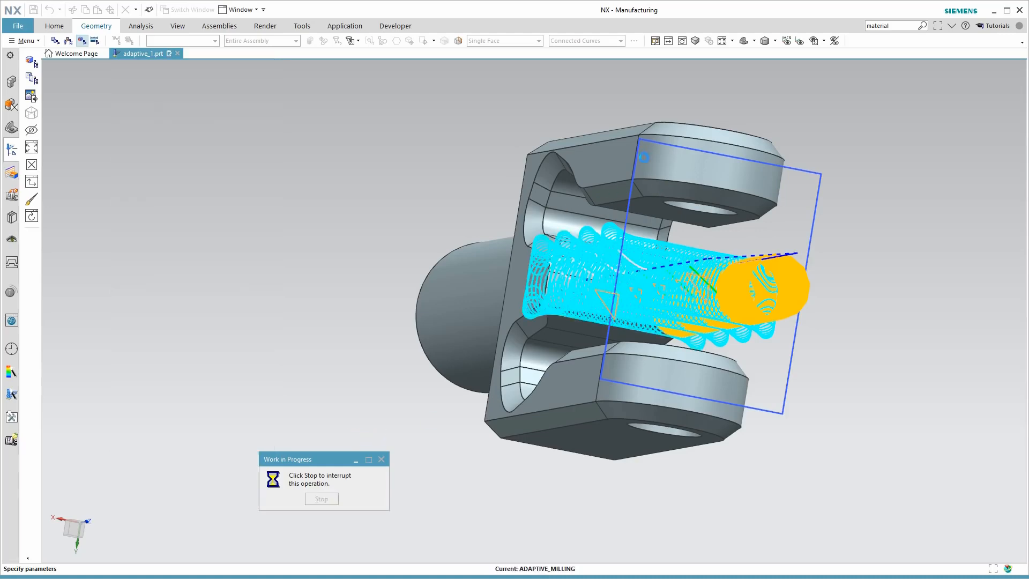
Generate the trimmed tool path, examine its cuts inside the rectangle from both ends of the fork, and accept the operation
middle_click_drag(644, 162, 533, 184)
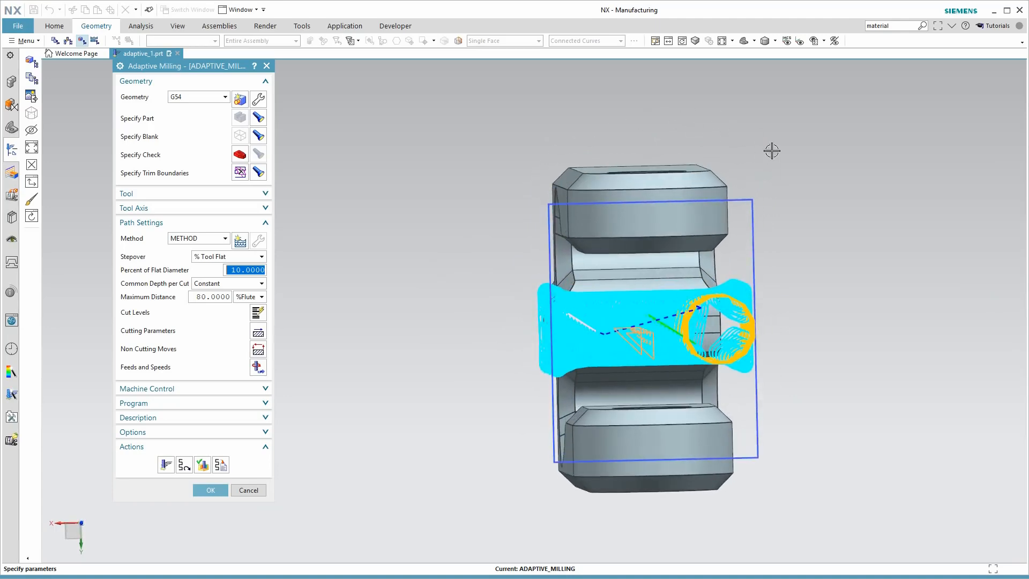
middle_click_drag(772, 152, 662, 249)
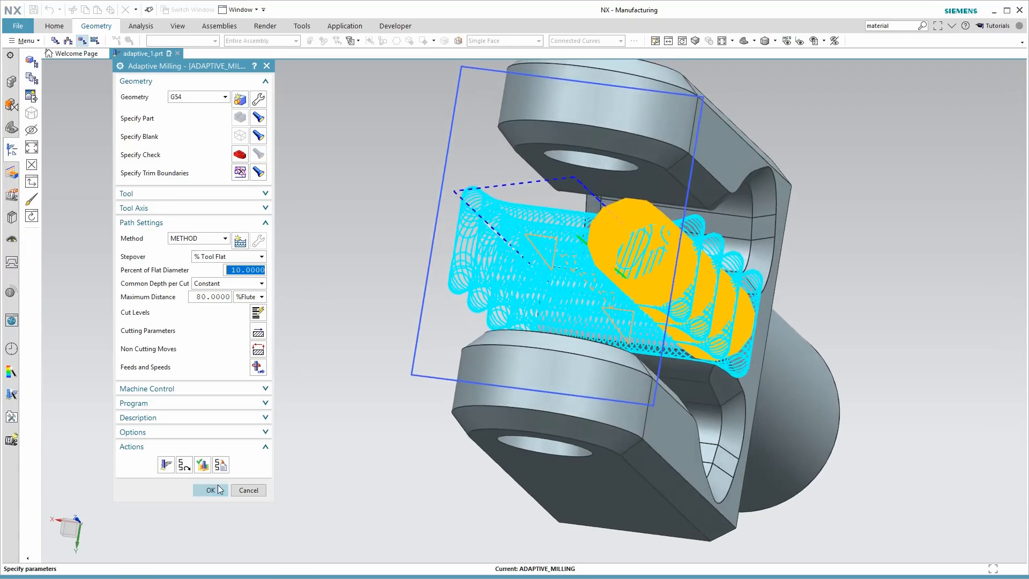
left_click(217, 491)
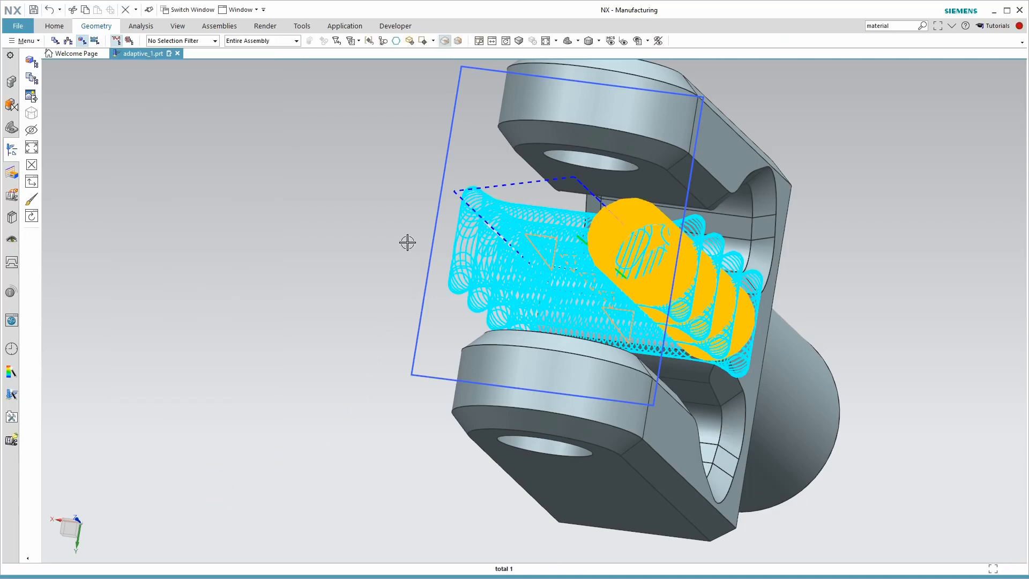
Edit the rectangle's sketch, stretching it beyond both sides of the fork to a height of about 1.68, and finish the sketch
left_click(445, 159)
left_click(444, 156)
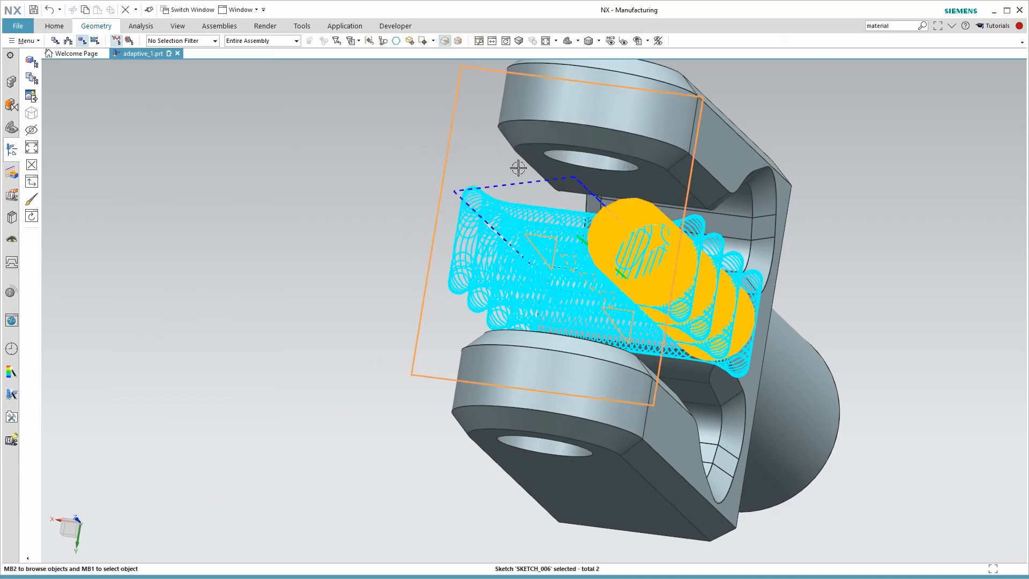
double_click(448, 162)
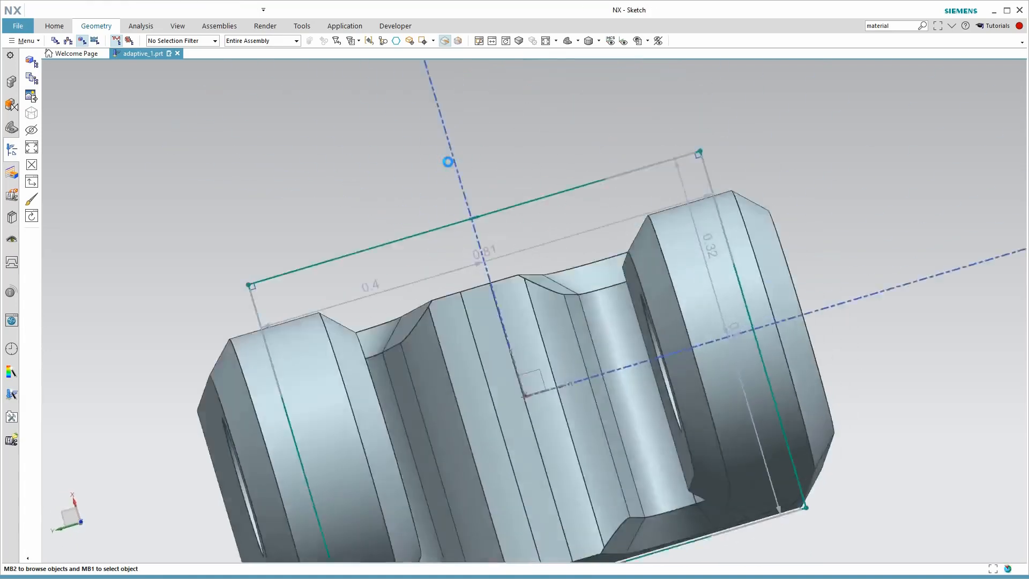
scroll(626, 279, "down", 5)
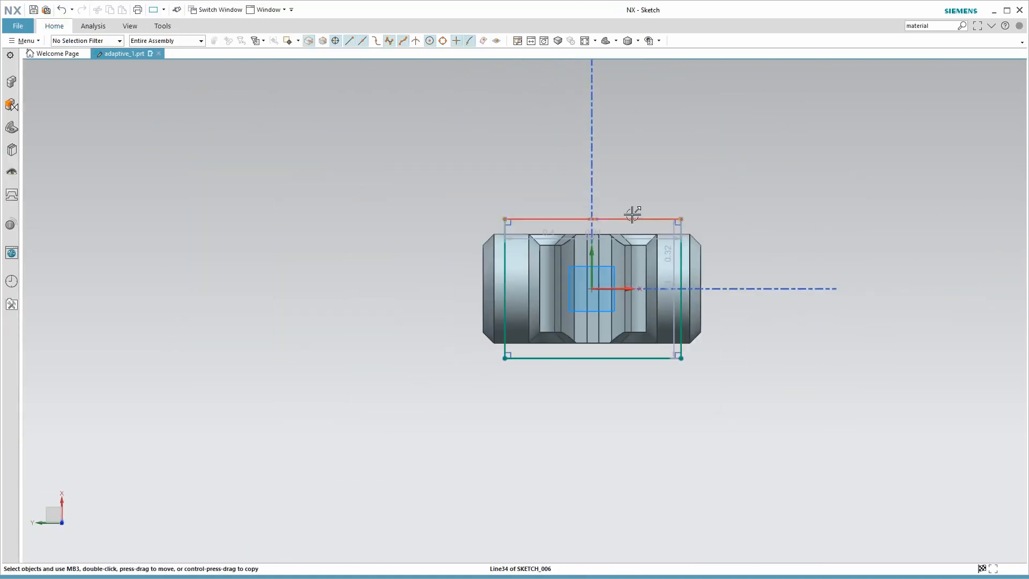
left_click_drag(632, 217, 632, 125)
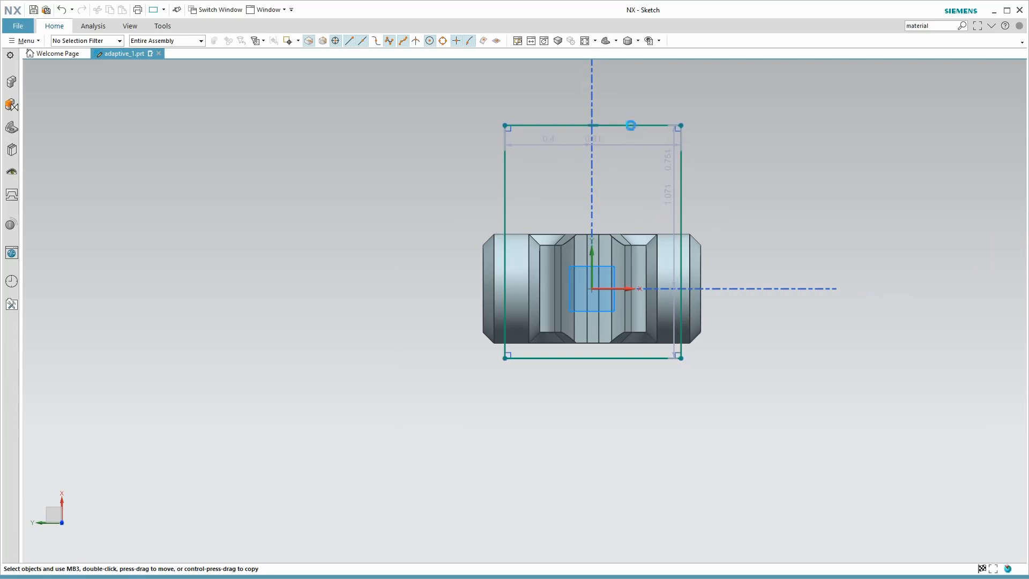
left_click_drag(625, 359, 628, 494)
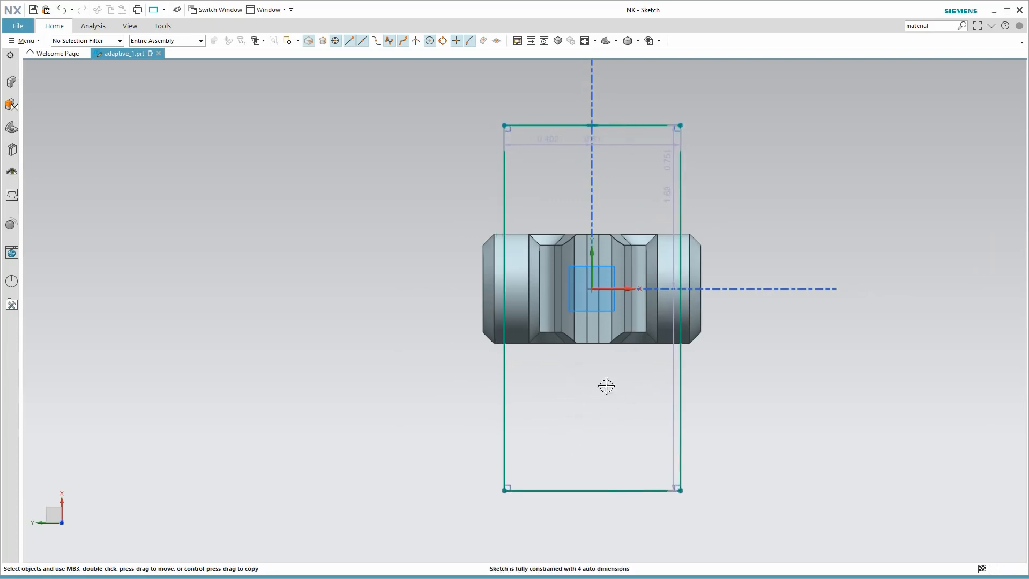
left_click(59, 27)
left_click(14, 51)
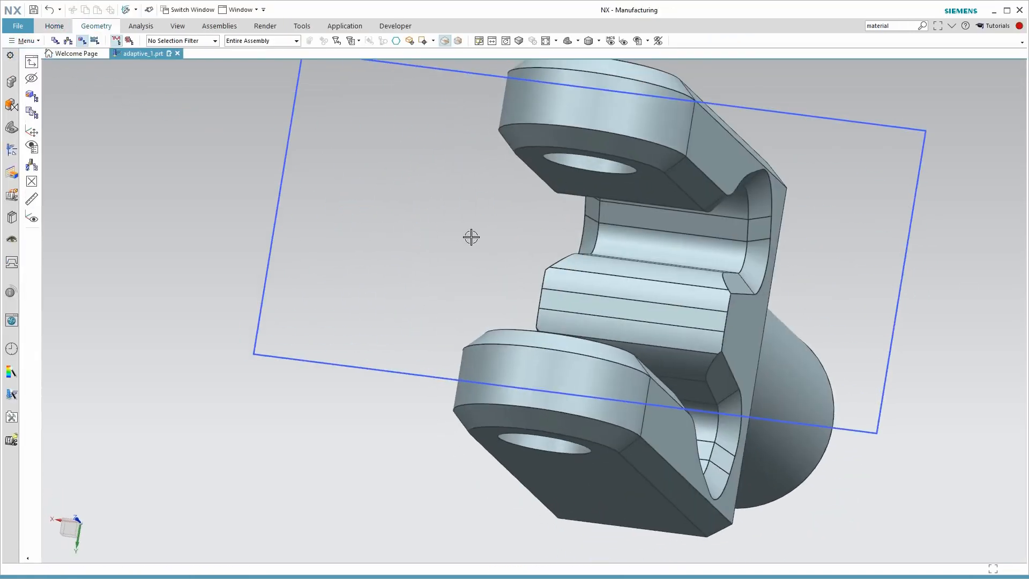
Reopen the Adaptive Milling operation and regenerate its tool path with the enlarged trim boundary
left_click(11, 150)
left_click(88, 146)
double_click(87, 146)
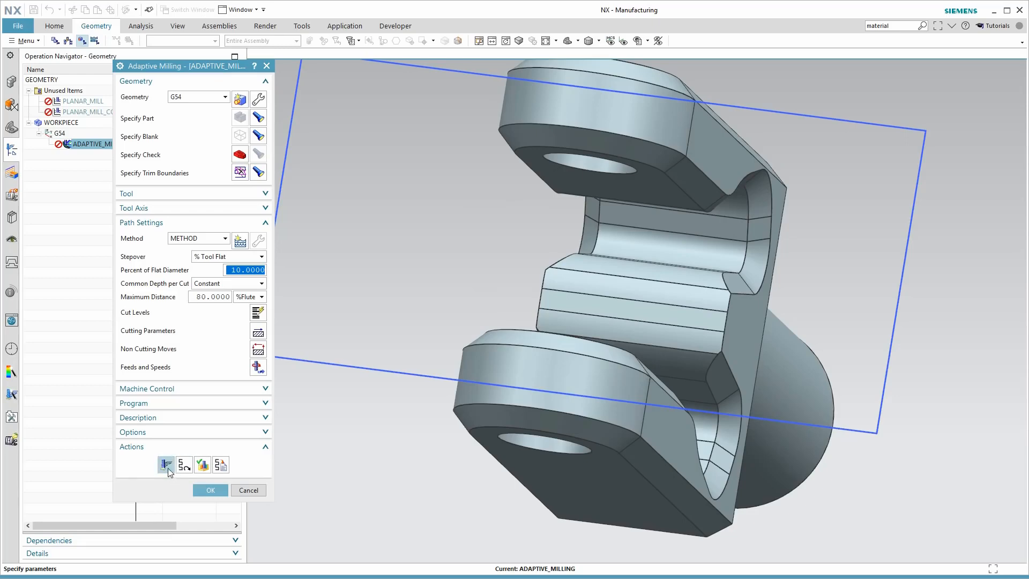
left_click(166, 464)
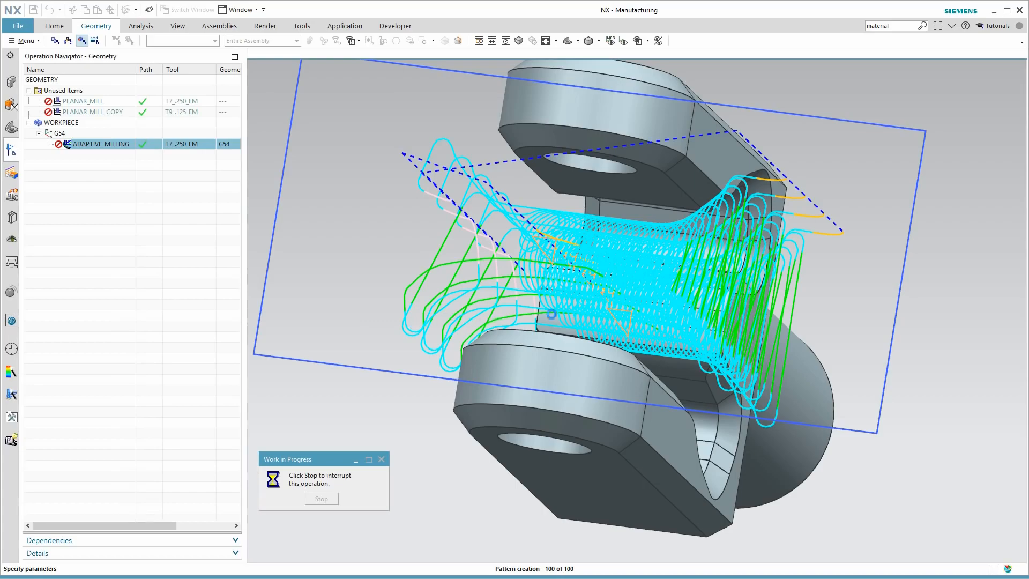
Examine the regenerated entry and exit moves around the slot, review the stock cutting parameters, and accept the Adaptive Milling operation
middle_click_drag(773, 223, 917, 306)
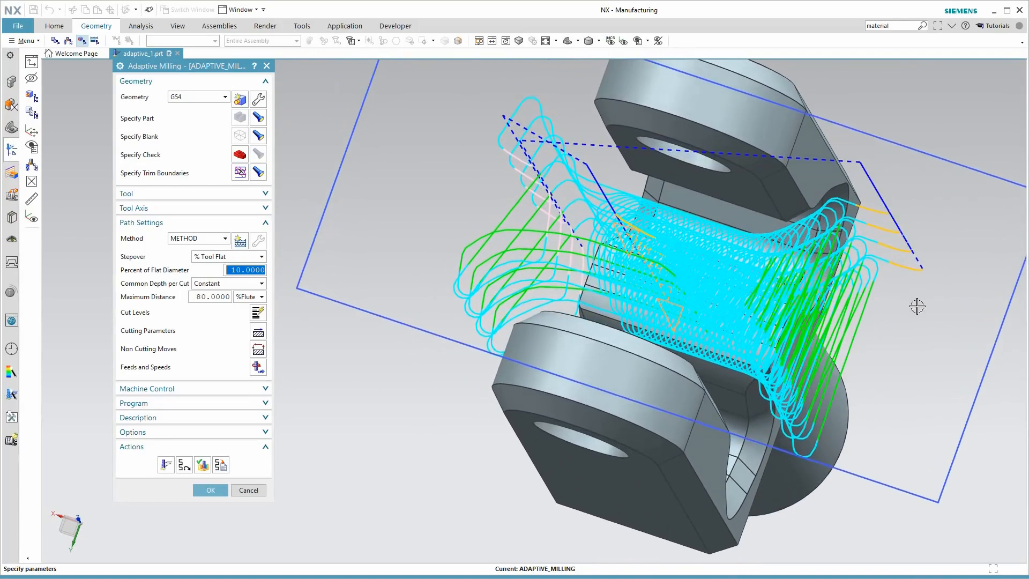
middle_click_drag(410, 440, 407, 422)
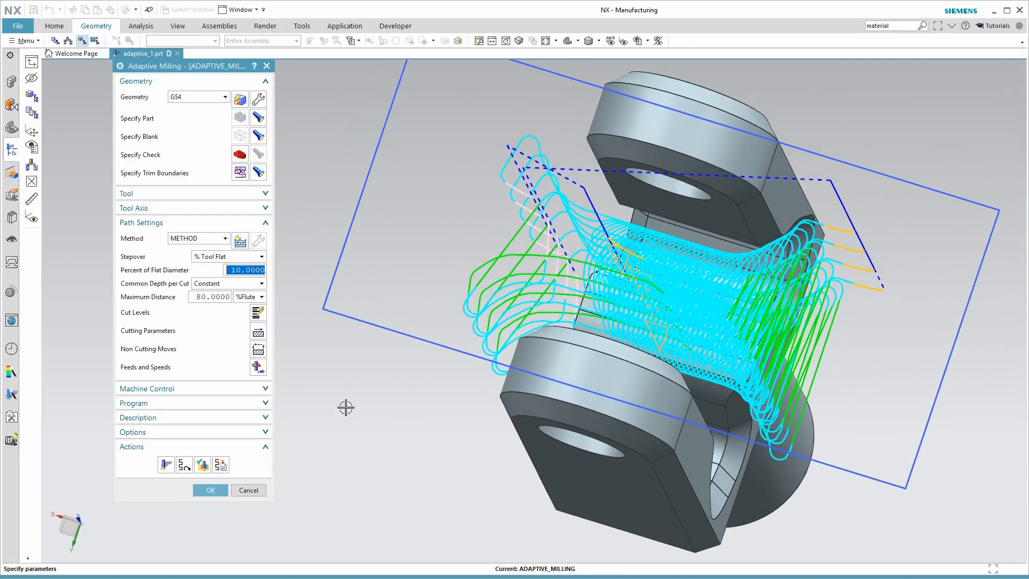
middle_click_drag(345, 403, 286, 395)
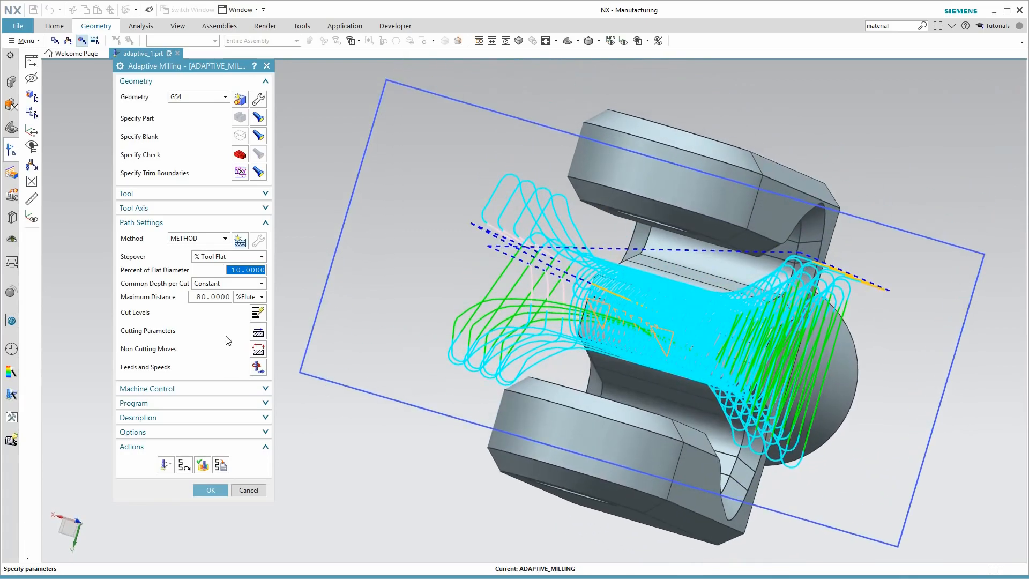
middle_click_drag(218, 336, 223, 337)
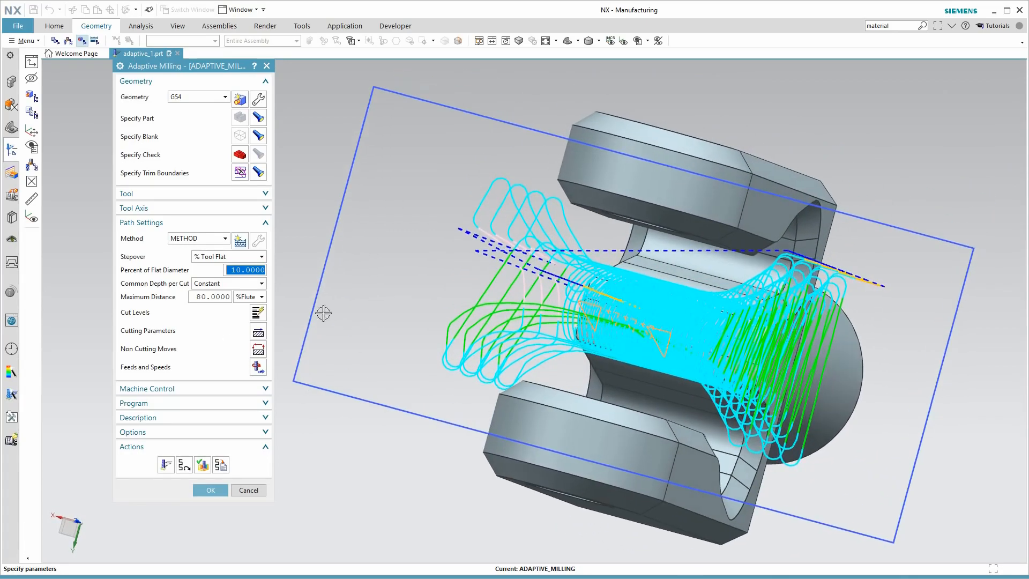
left_click(253, 332)
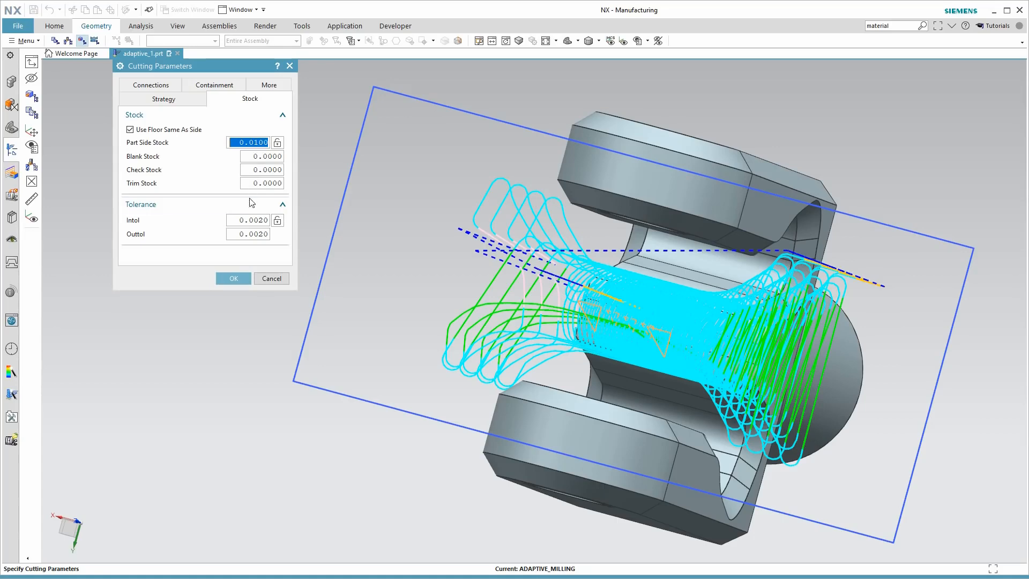
left_click(234, 279)
middle_click_drag(402, 355, 412, 375)
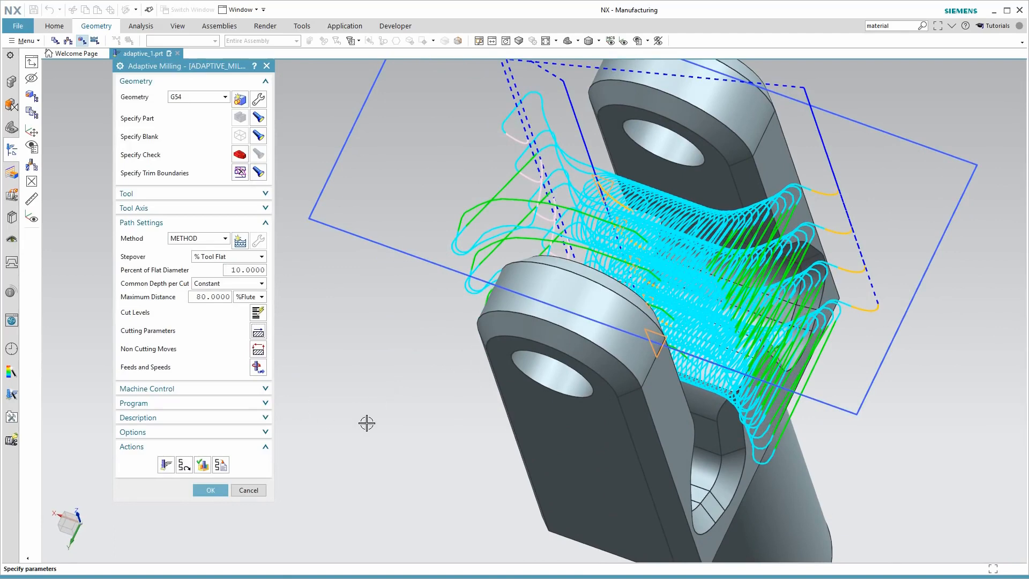
left_click(210, 489)
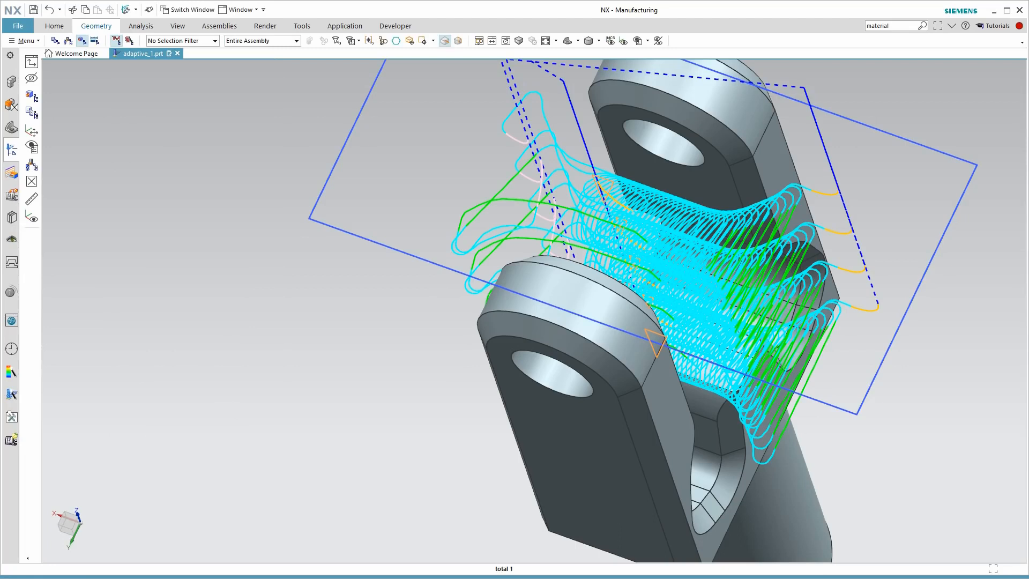
Hide the rectangular trim boundary sketch around the fork
right_click(336, 231)
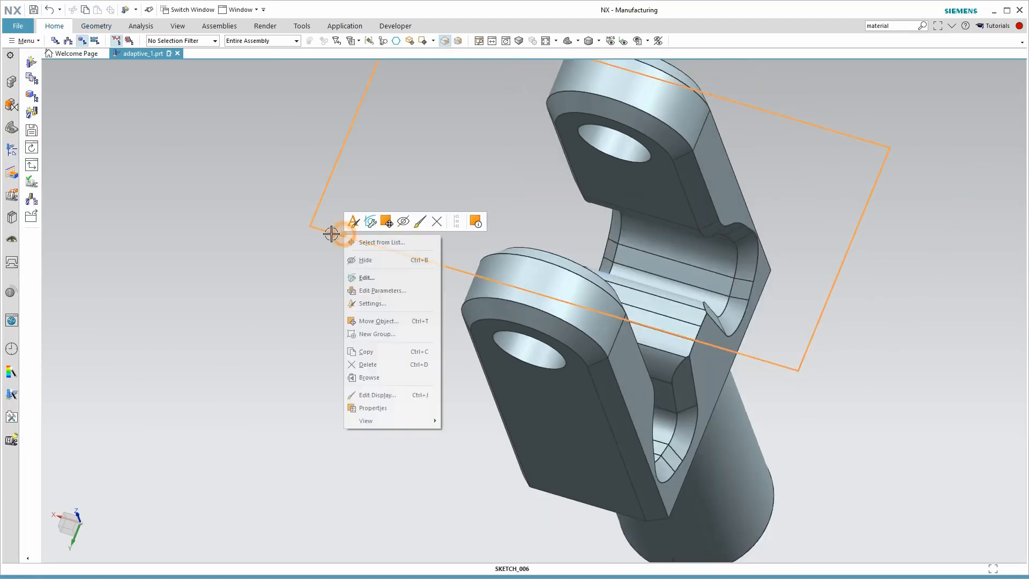
left_click(373, 262)
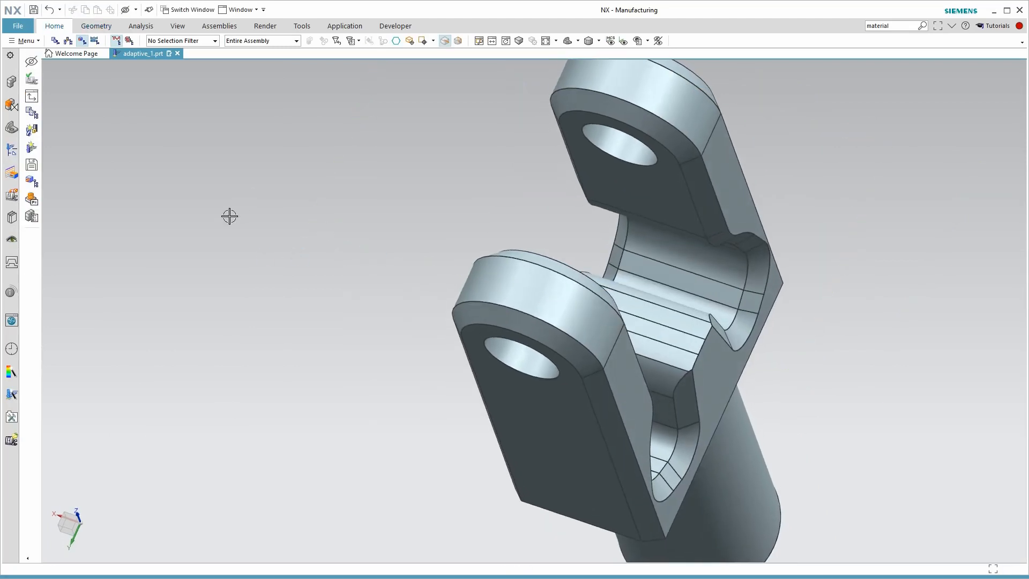
middle_click_drag(213, 209, 186, 197)
middle_click_drag(364, 144, 349, 164)
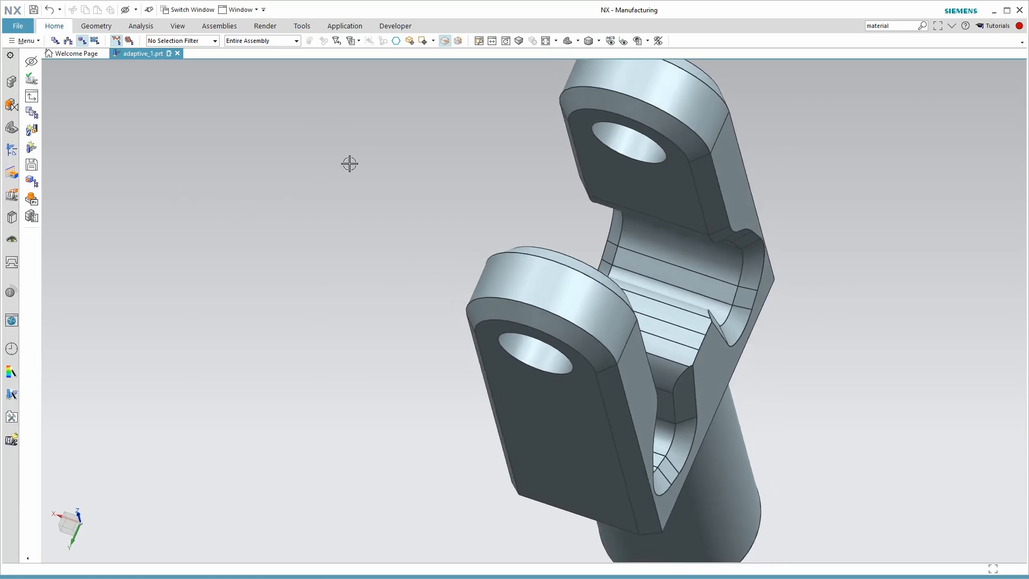
Show the operations in program order and move ADAPTIVE_MILLING into the PROGRAM group
left_click(13, 153)
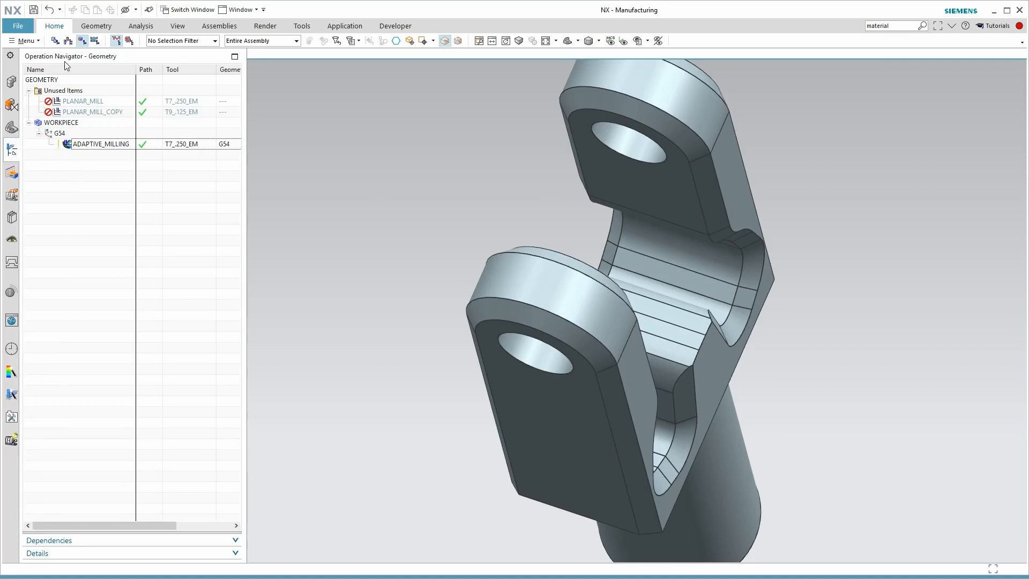
left_click(56, 41)
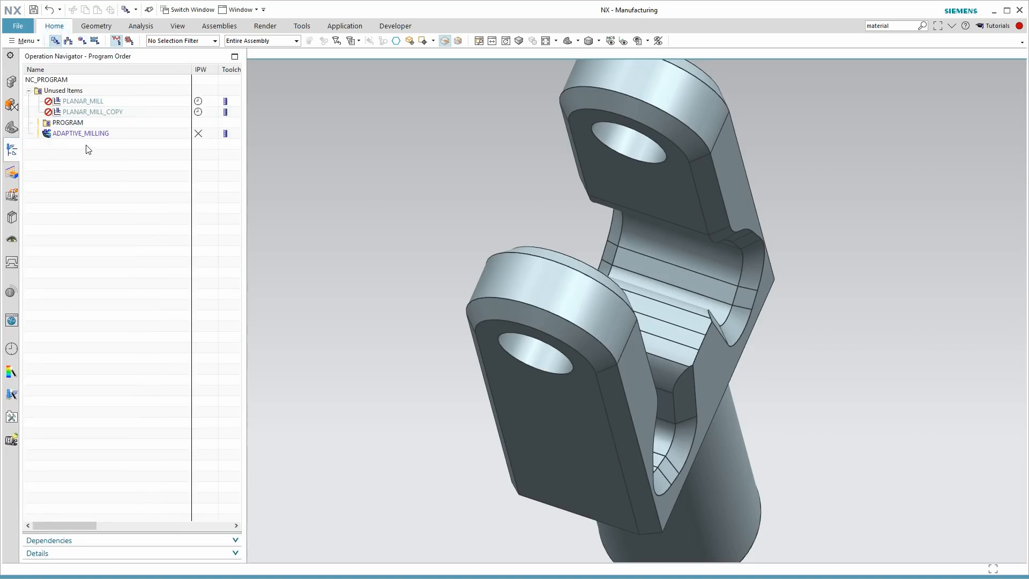
left_click_drag(77, 134, 78, 125)
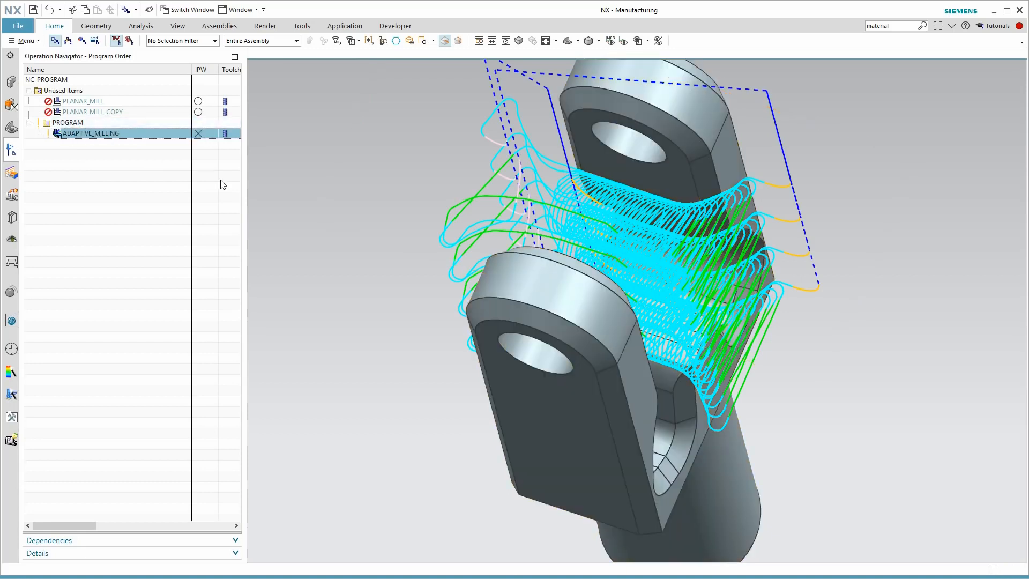
Verify ADAPTIVE_MILLING with a 3D dynamic material removal simulation through to the end, inspect the cut slot, and accept the operation
double_click(94, 133)
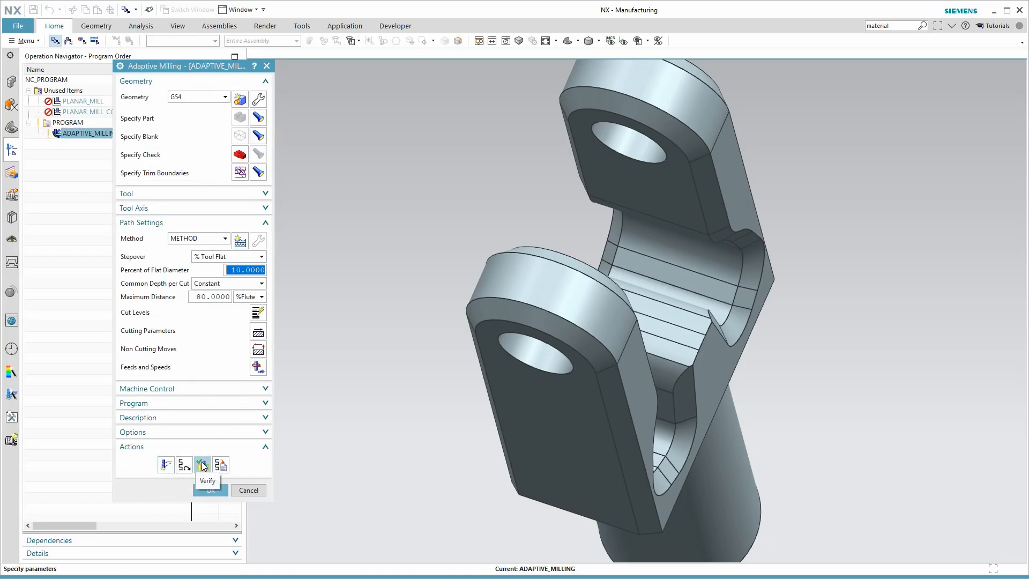
left_click(202, 465)
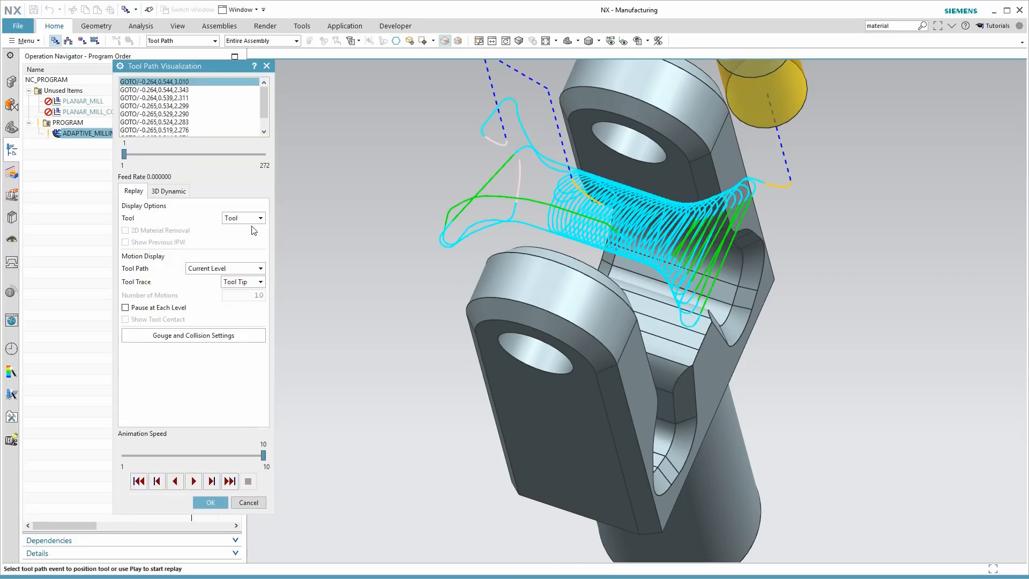
left_click(169, 191)
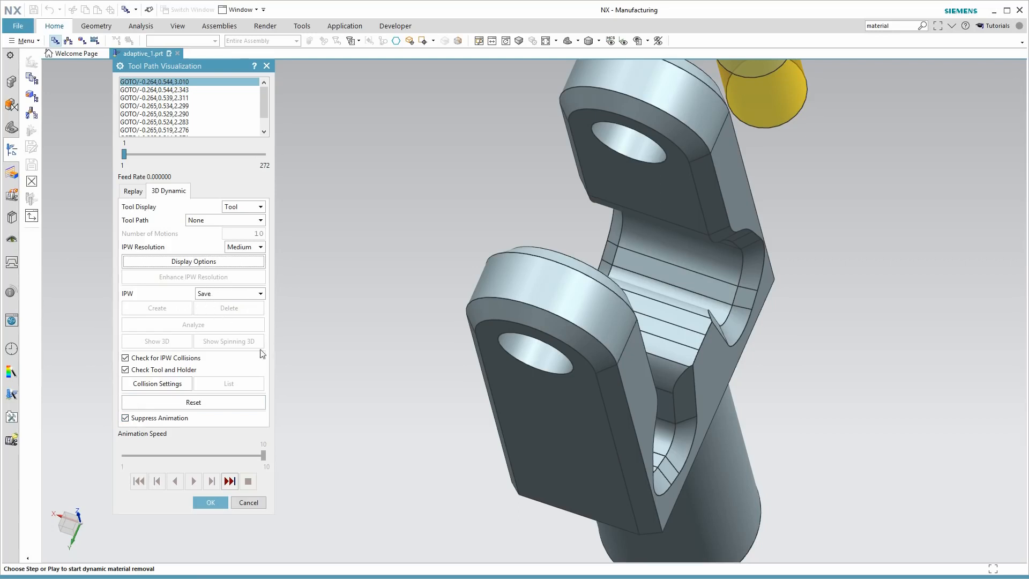
left_click(230, 482)
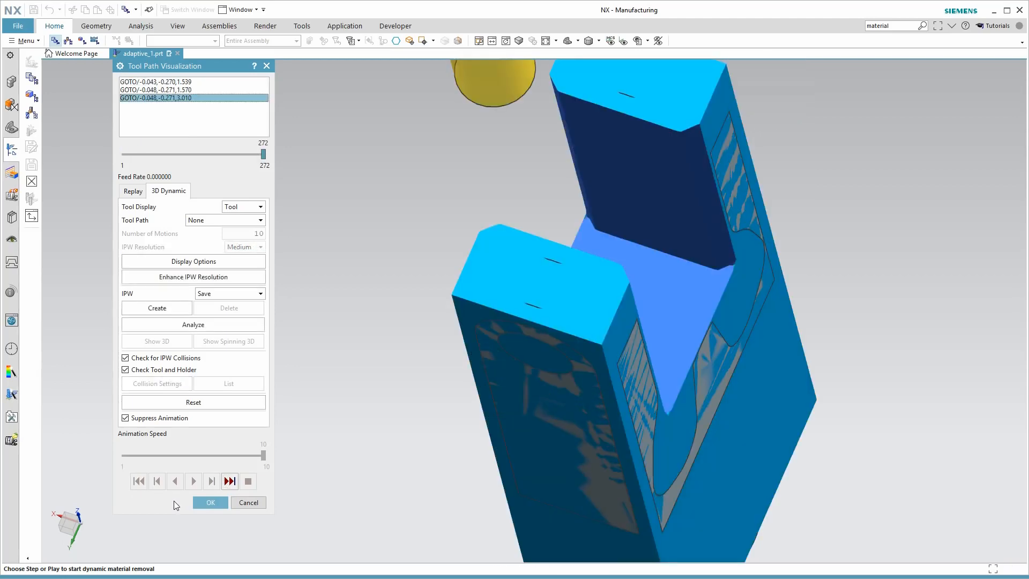
middle_click_drag(400, 458, 287, 489)
left_click(210, 498)
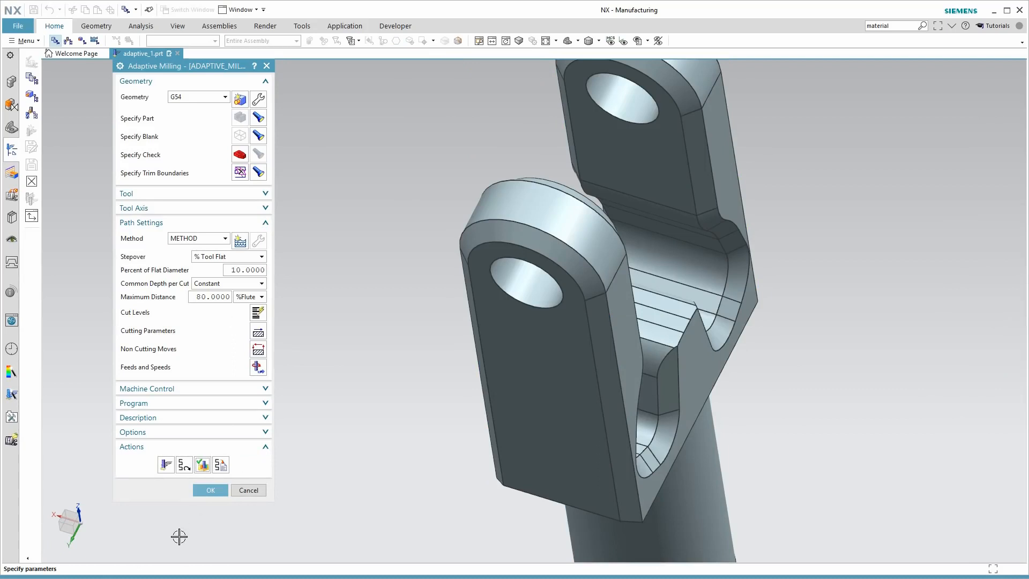
left_click(211, 490)
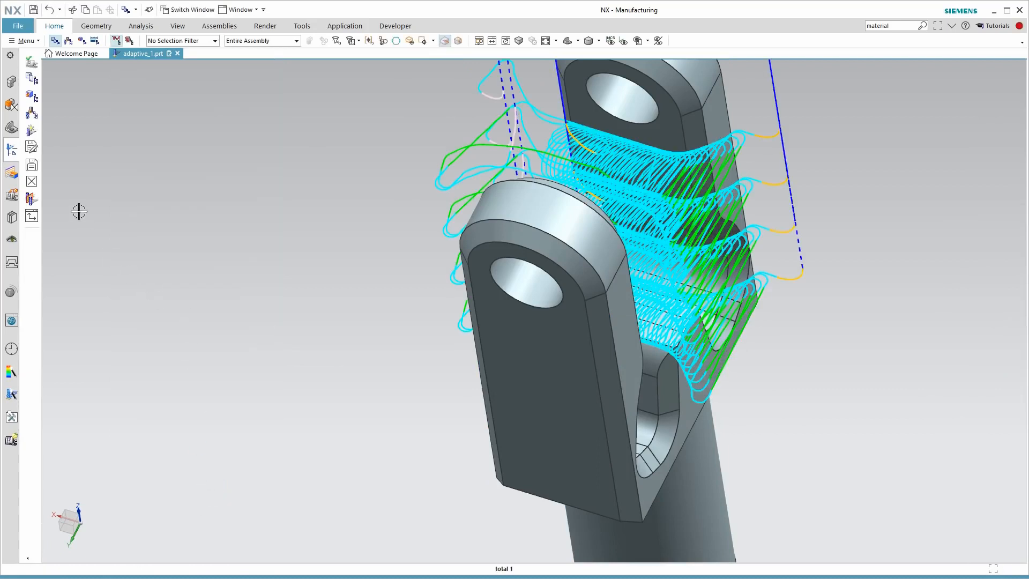
Create a mill_planar FLOOR_WALL_IPW operation in the PROGRAM group, using tool T7_.250_EM and geometry G54
left_click(12, 150)
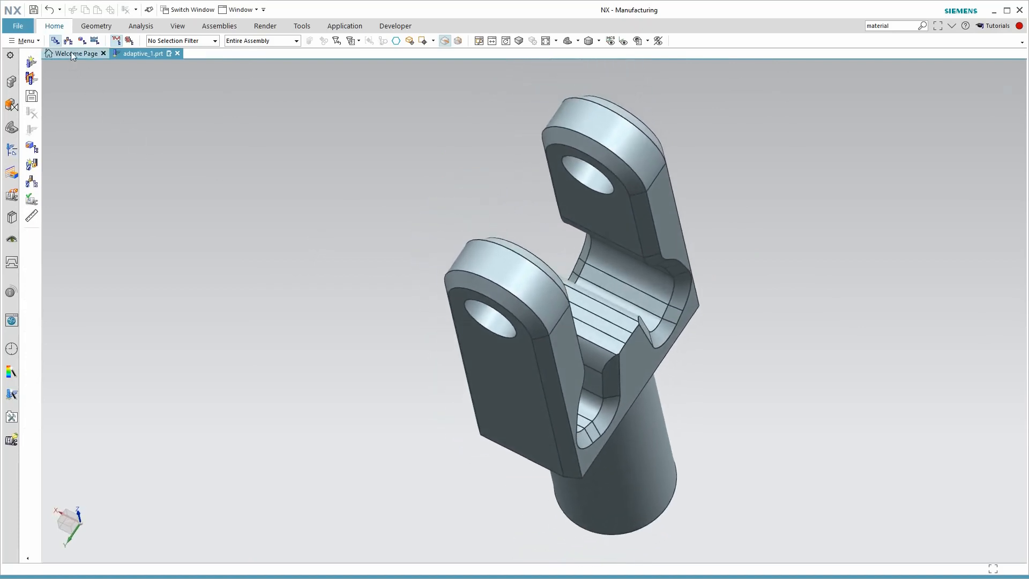
left_click(57, 27)
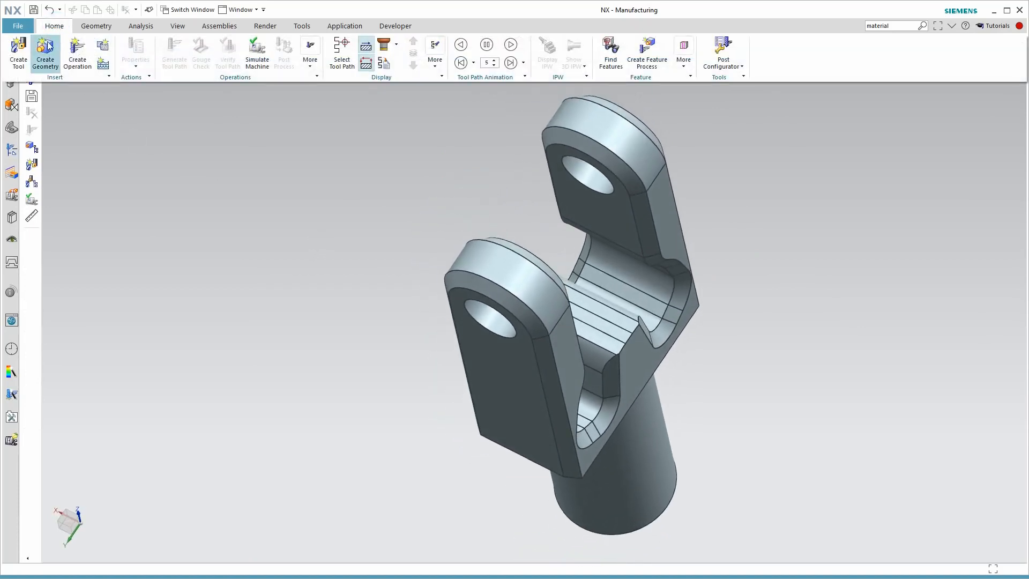
left_click(78, 49)
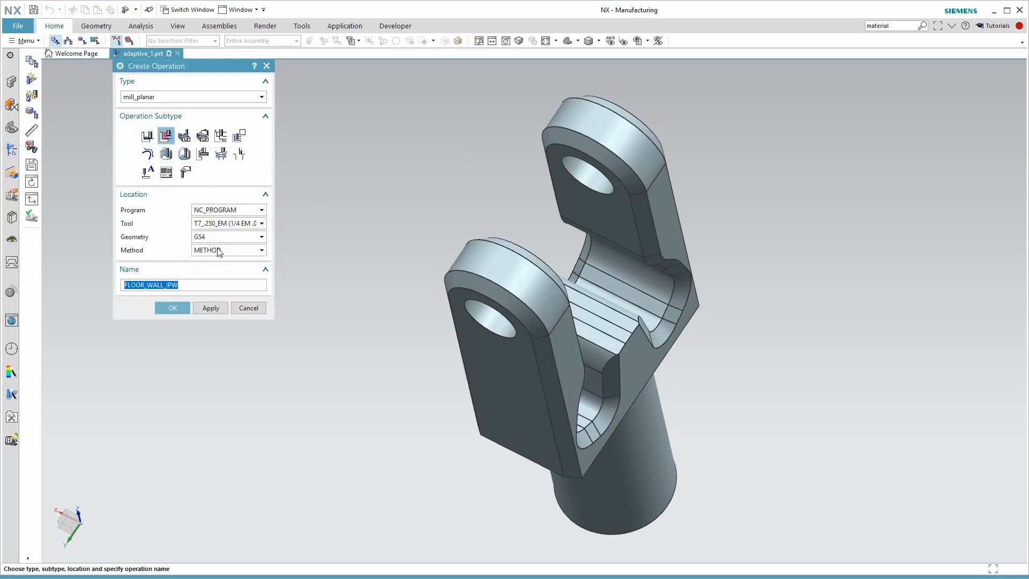
left_click(224, 209)
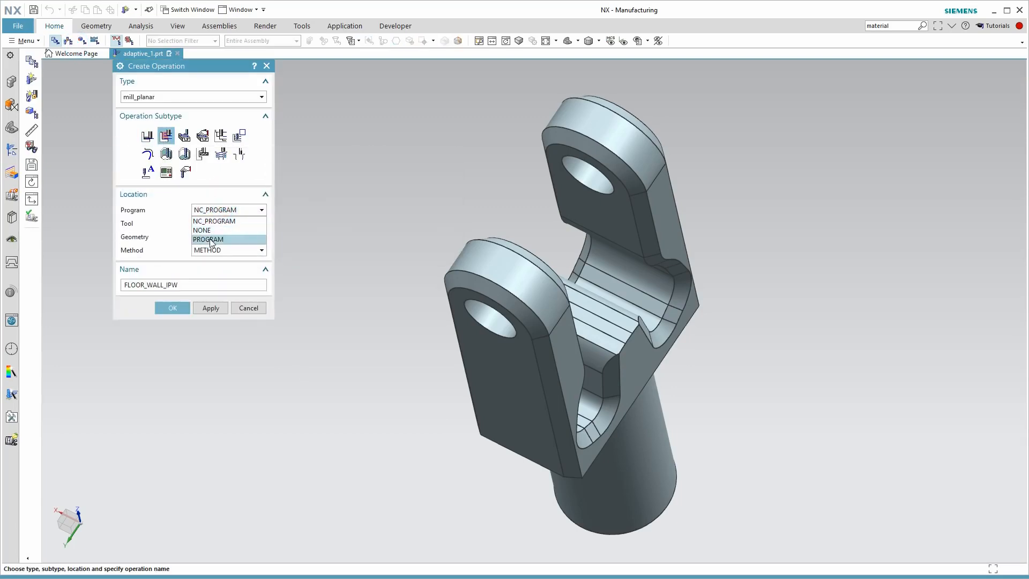
left_click(211, 240)
left_click(172, 308)
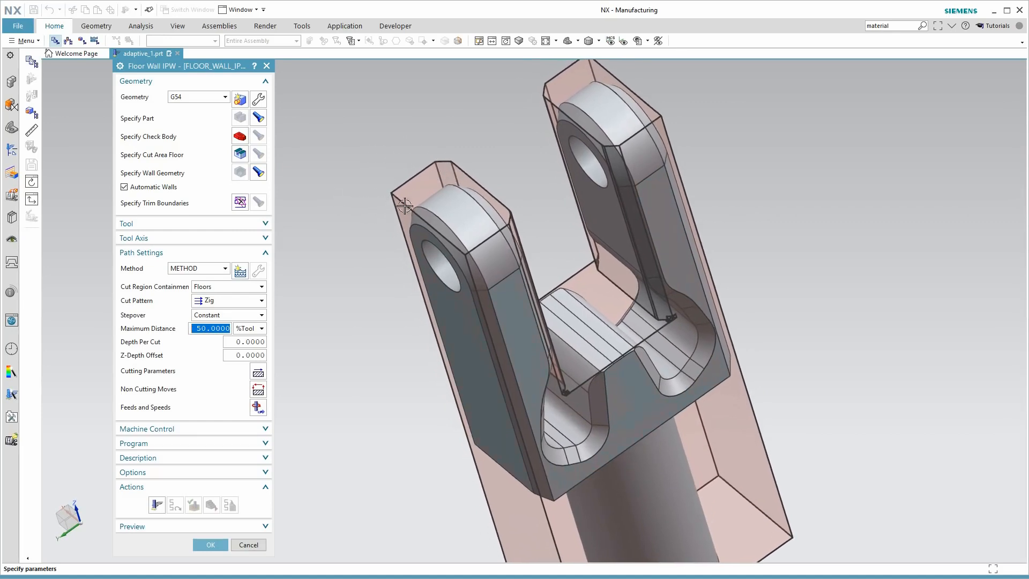
Specify the narrow flat face on top of the raised center between the fork arms as the cut area floor
left_click(240, 154)
left_click(570, 345)
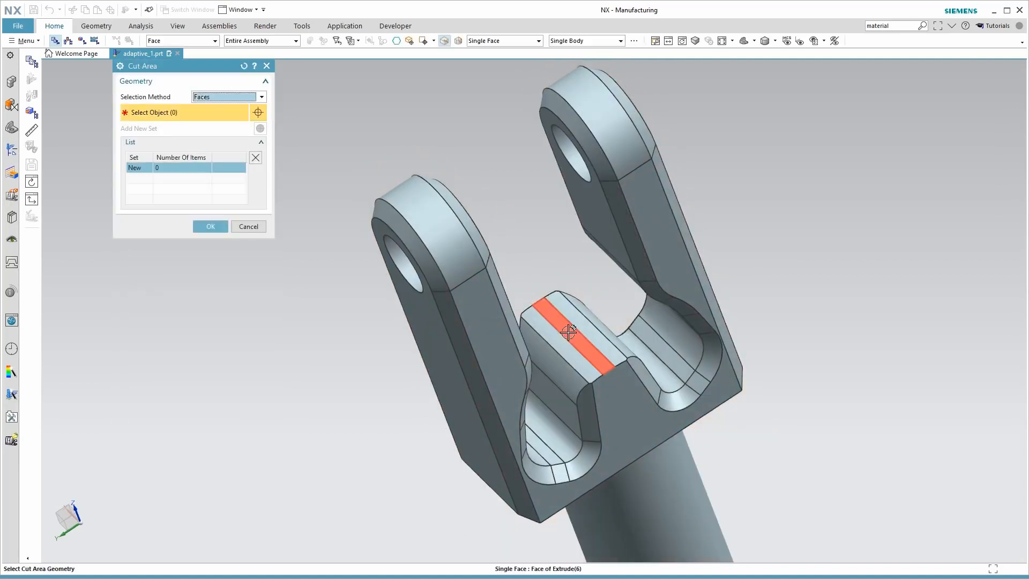
left_click(210, 225)
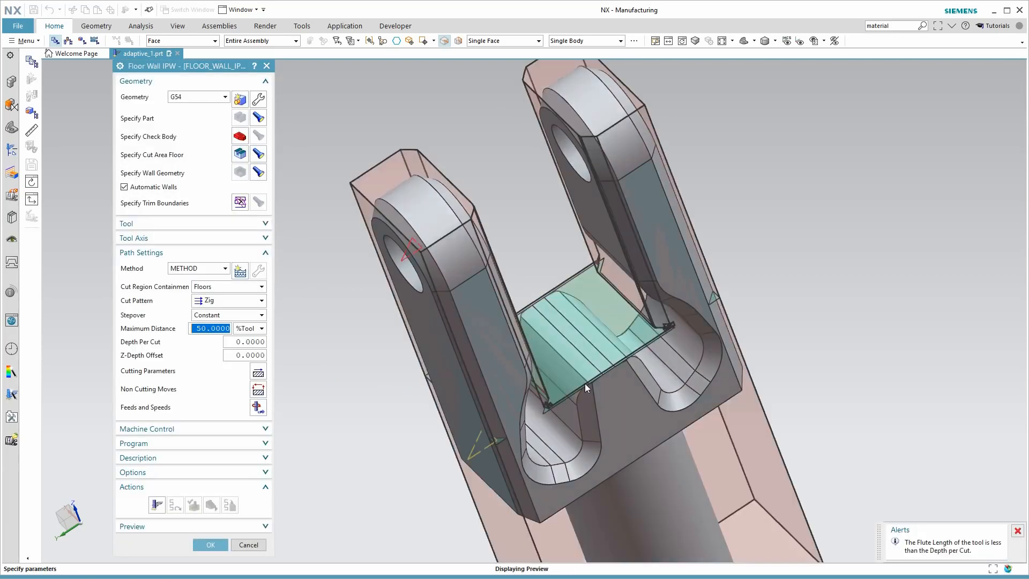
Extend the operation's cut area floor to the Part Outline in the containment cutting parameters
scroll(647, 367, "up", 1)
mouse_move(647, 368)
middle_mouse_down()
mouse_move(623, 335)
mouse_move(683, 343)
mouse_move(665, 358)
middle_mouse_up()
scroll(683, 343, "up", 1)
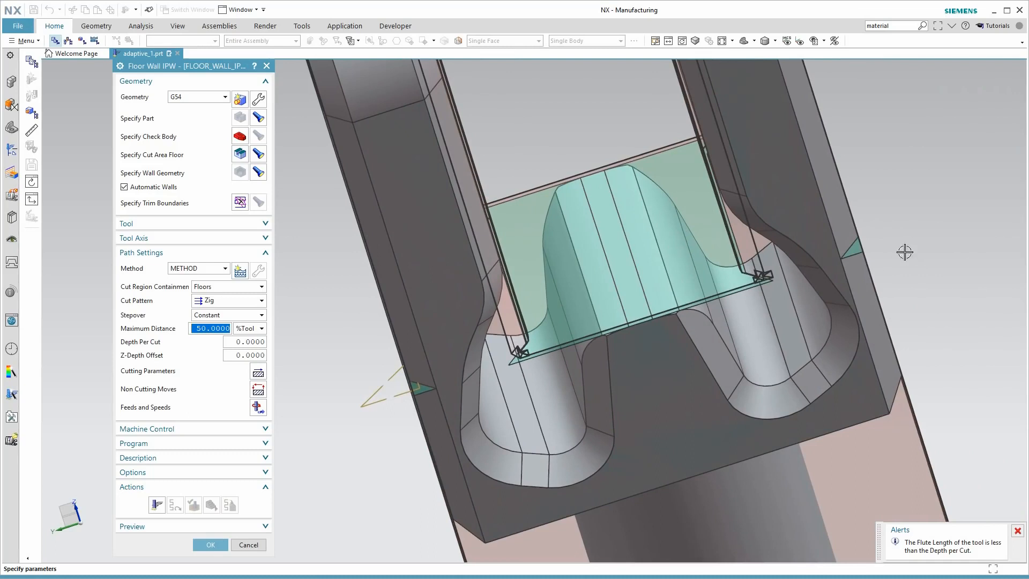
mouse_move(905, 251)
middle_mouse_down()
mouse_move(930, 254)
mouse_move(917, 255)
middle_mouse_up()
middle_click_drag(435, 390, 453, 420)
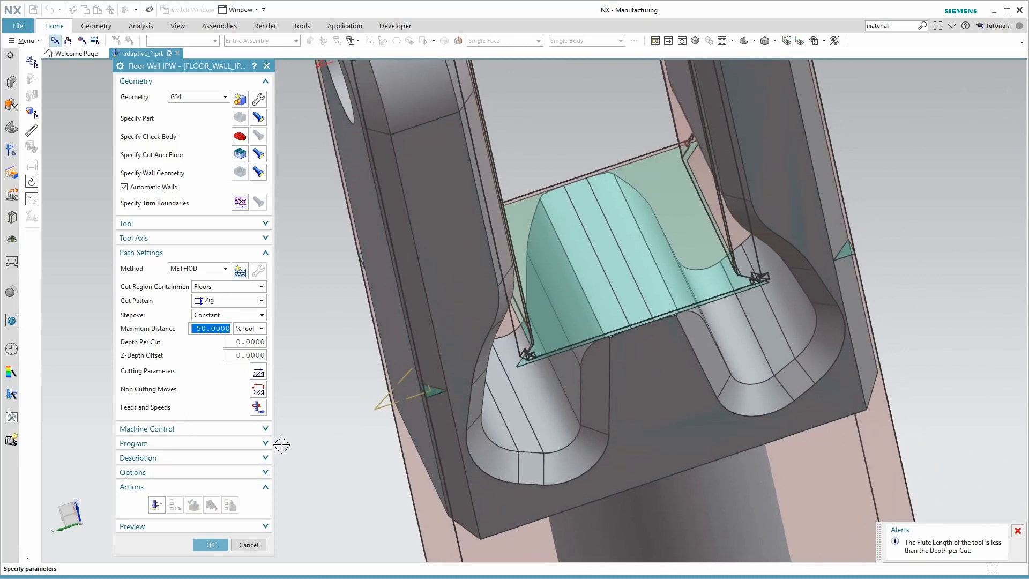
left_click(258, 371)
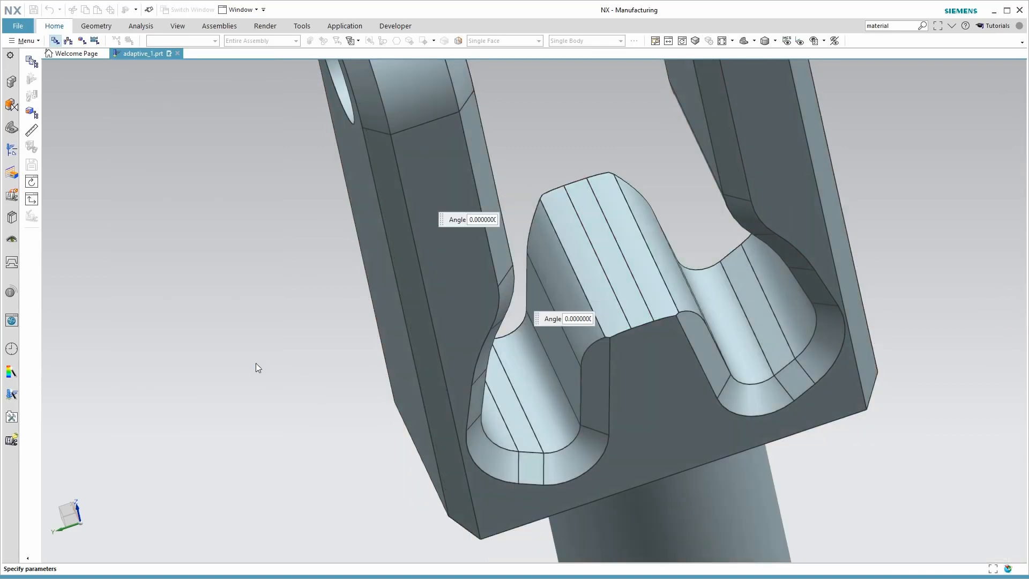
left_click(213, 78)
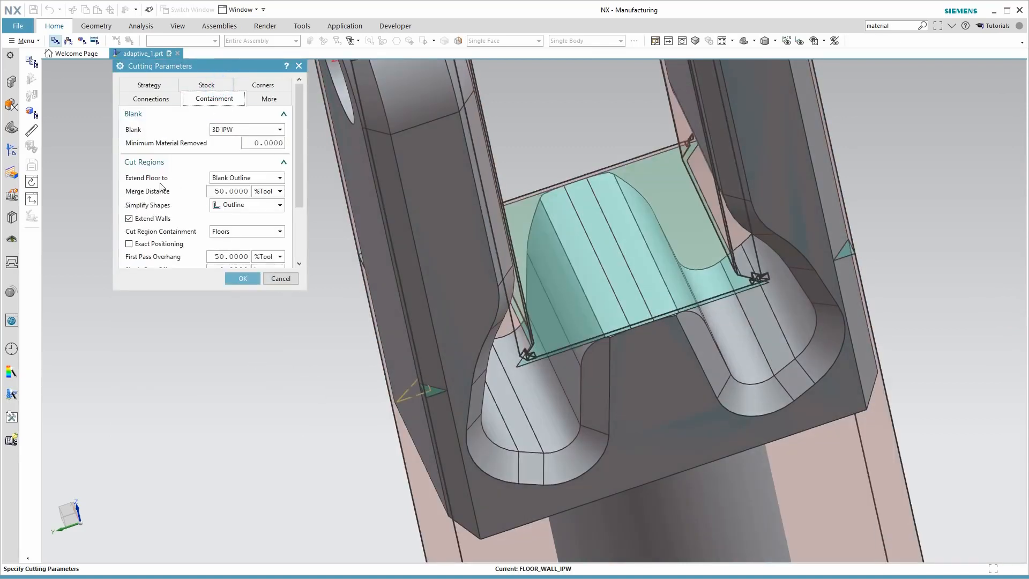
left_click(231, 179)
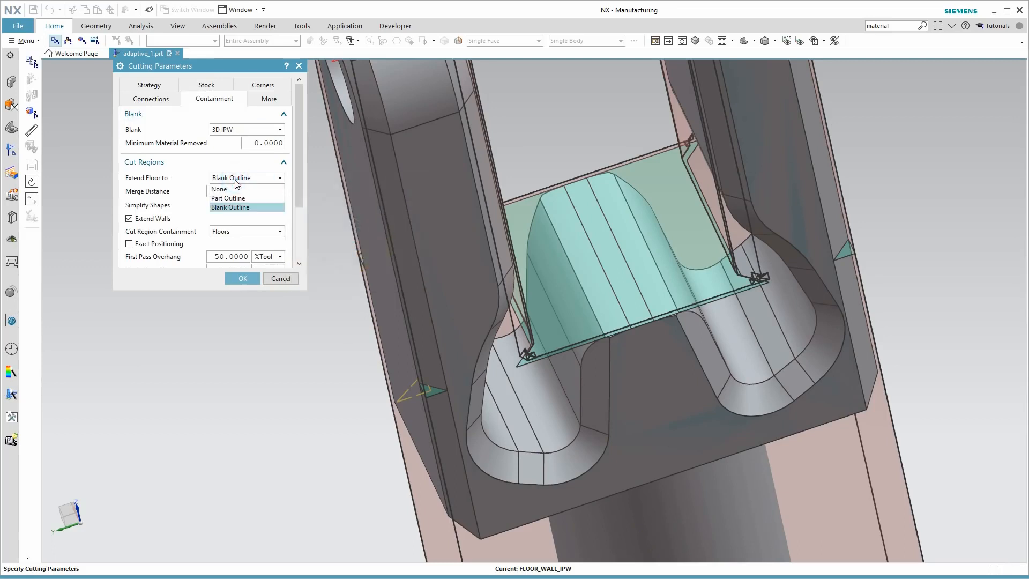
left_click(233, 199)
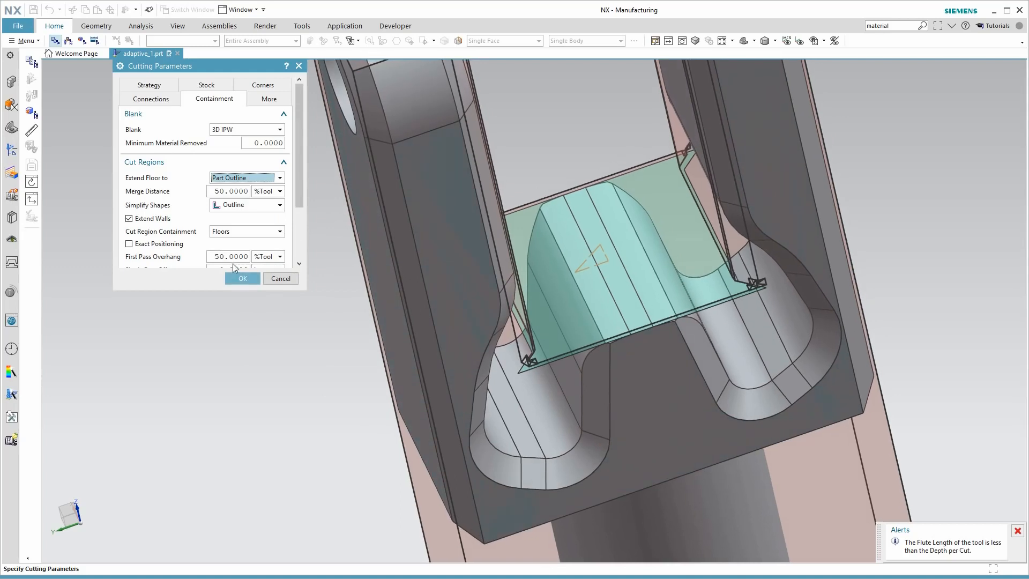
left_click(243, 278)
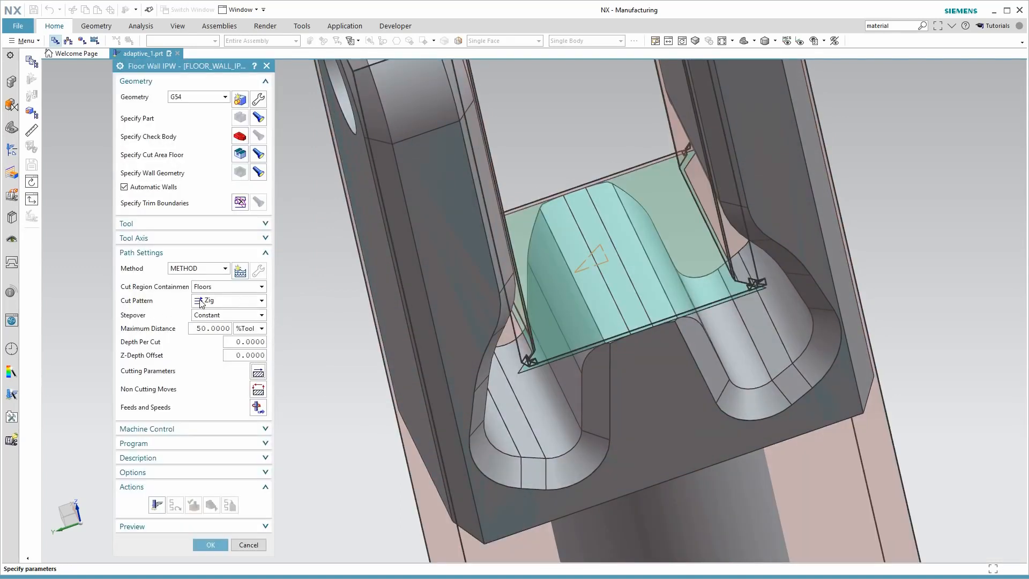
Change the cut pattern to Profile and generate the Floor Wall IPW tool path
left_click(201, 302)
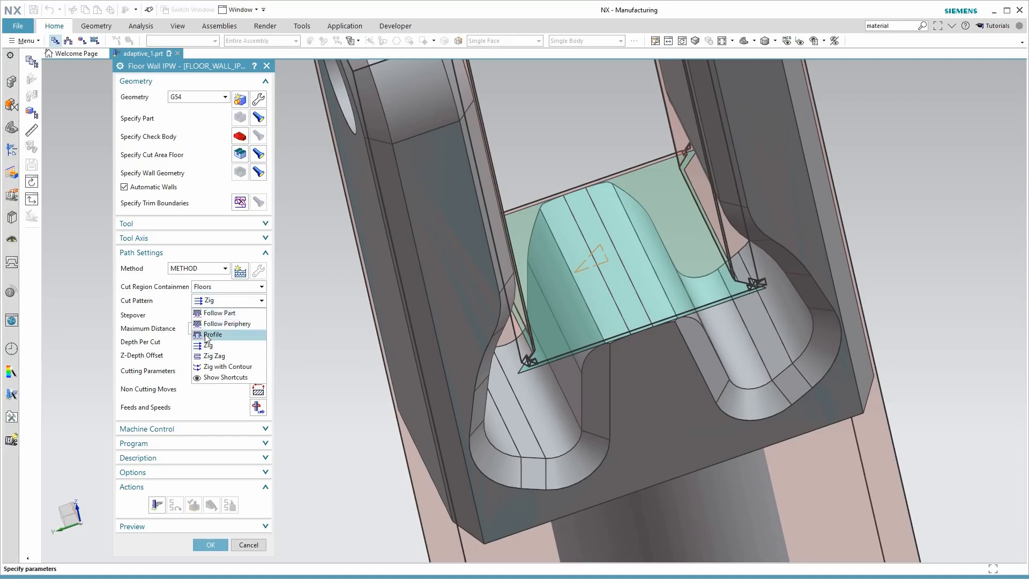
left_click(225, 334)
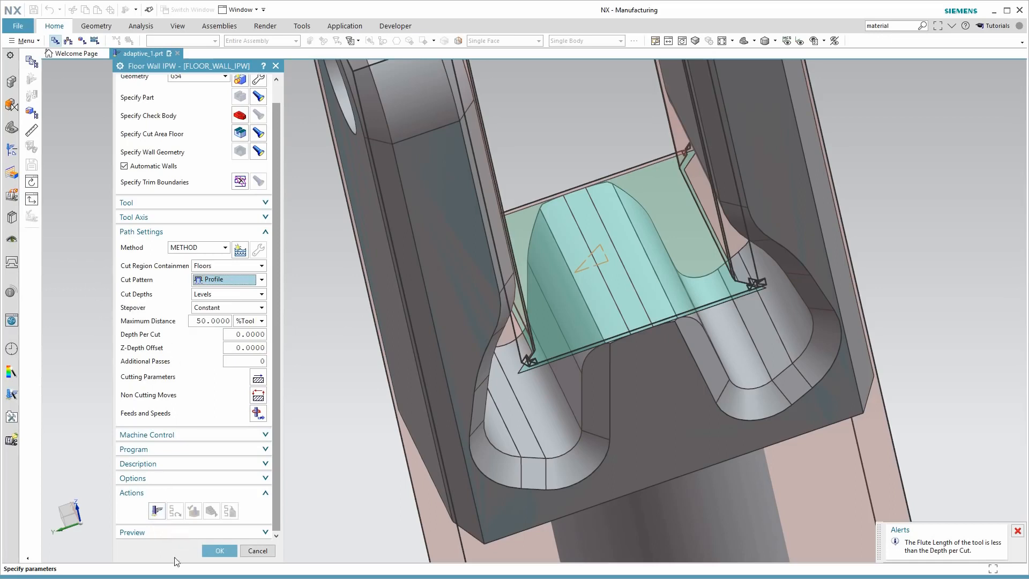
left_click(157, 512)
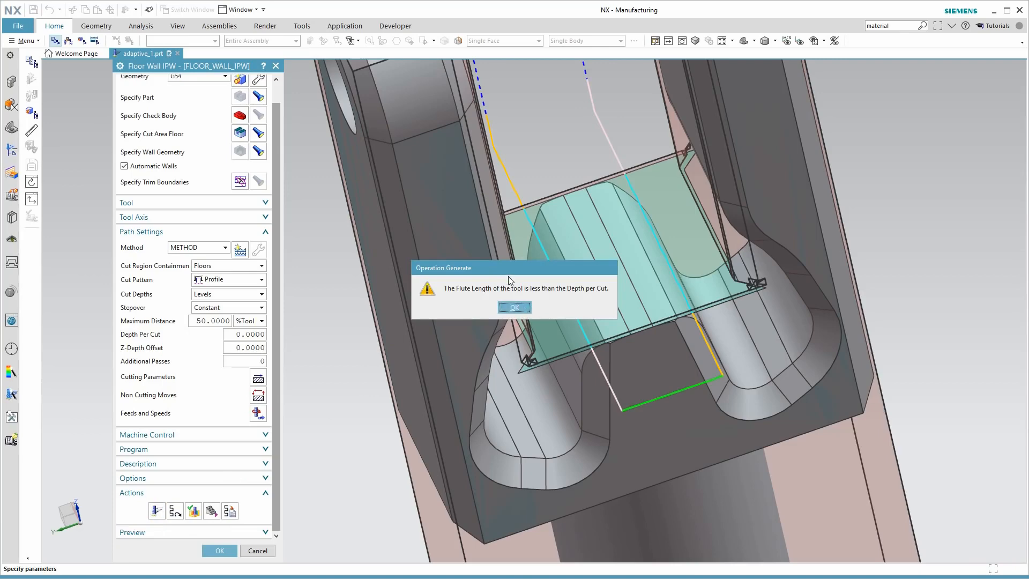
left_click(513, 308)
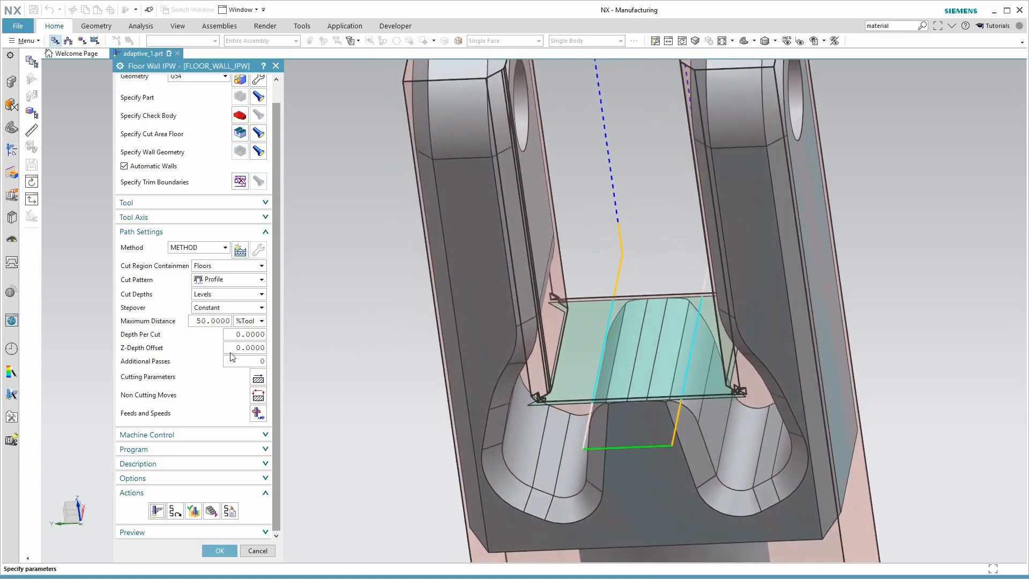
Set the depth per cut to 0.3 and regenerate the Floor Wall IPW tool path
left_click_drag(246, 334, 251, 334)
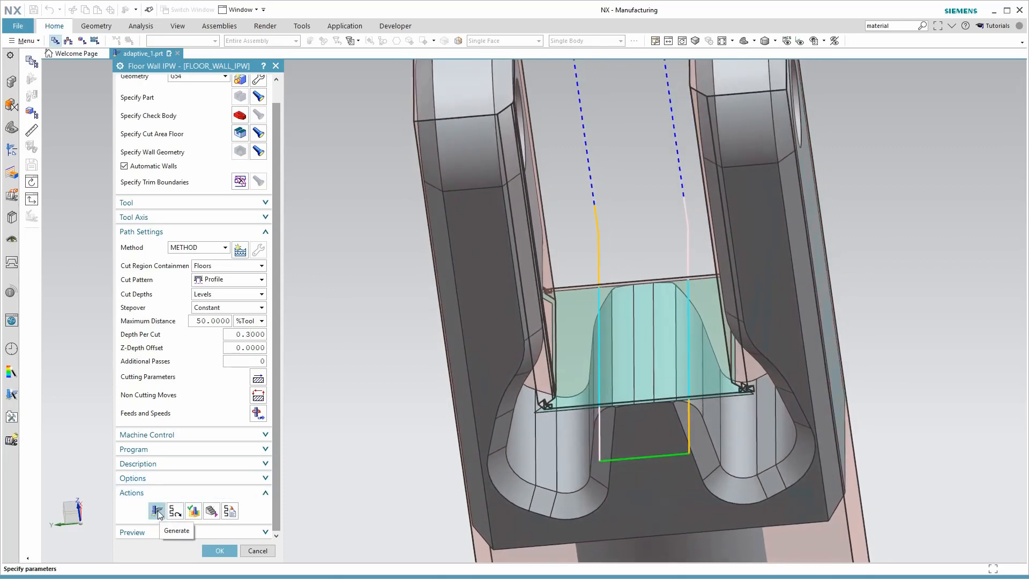
left_click(158, 511)
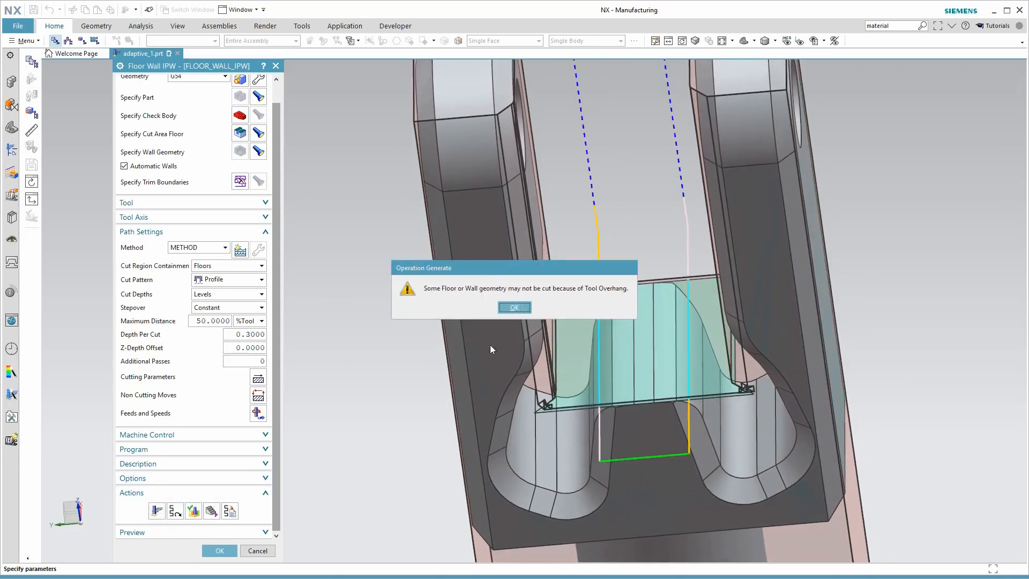
left_click_drag(488, 269, 382, 240)
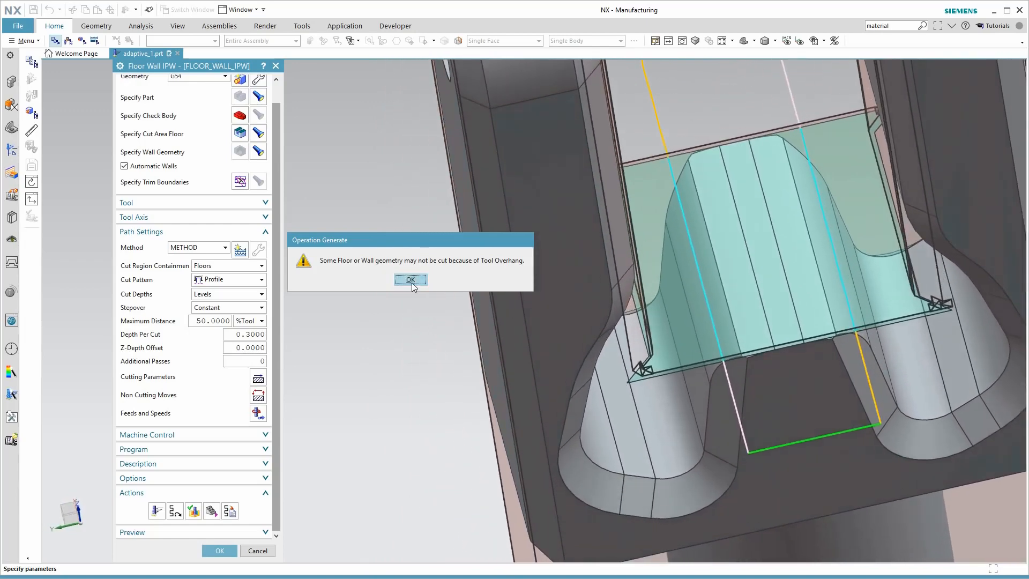
left_click(411, 279)
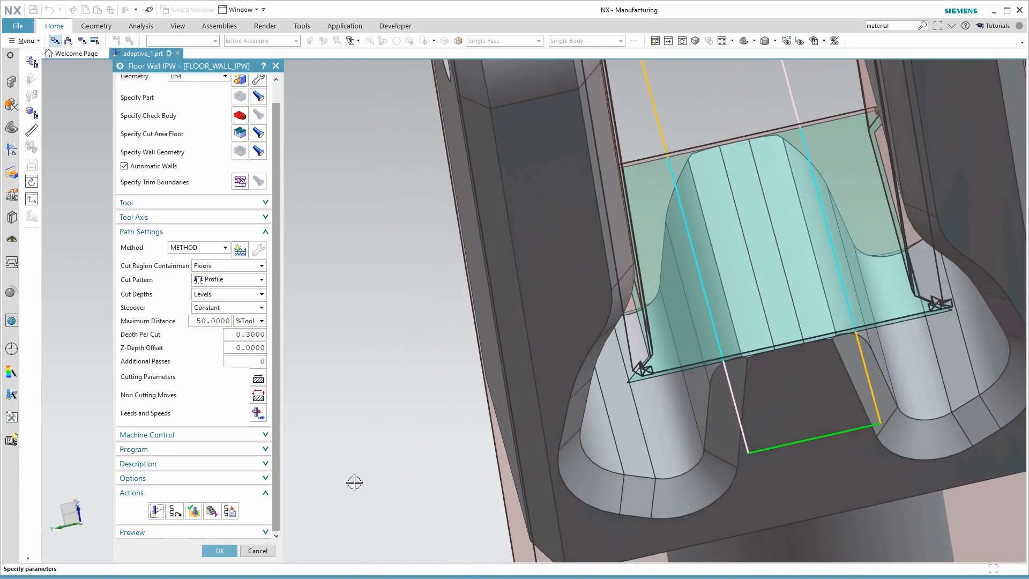
Set the tool overhang to 100 %Tool in the operation's containment cutting parameters
left_click(257, 379)
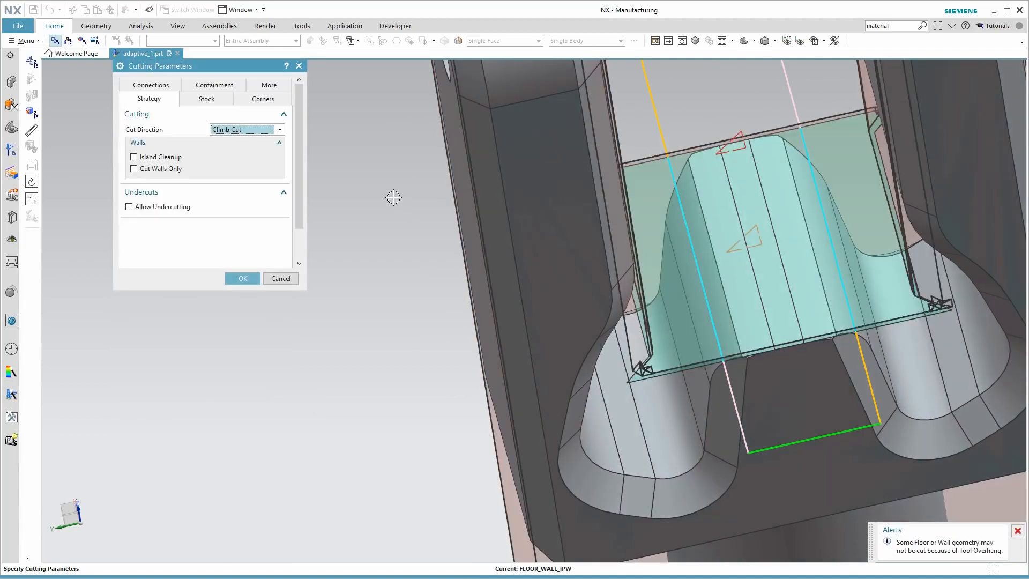
left_click(214, 85)
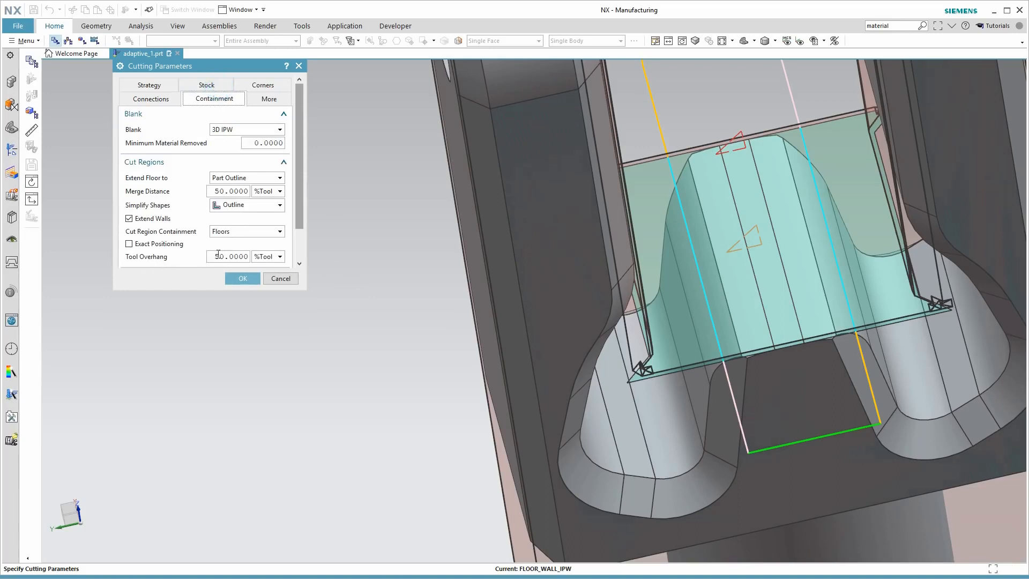
left_click_drag(223, 256, 200, 259)
key("Return")
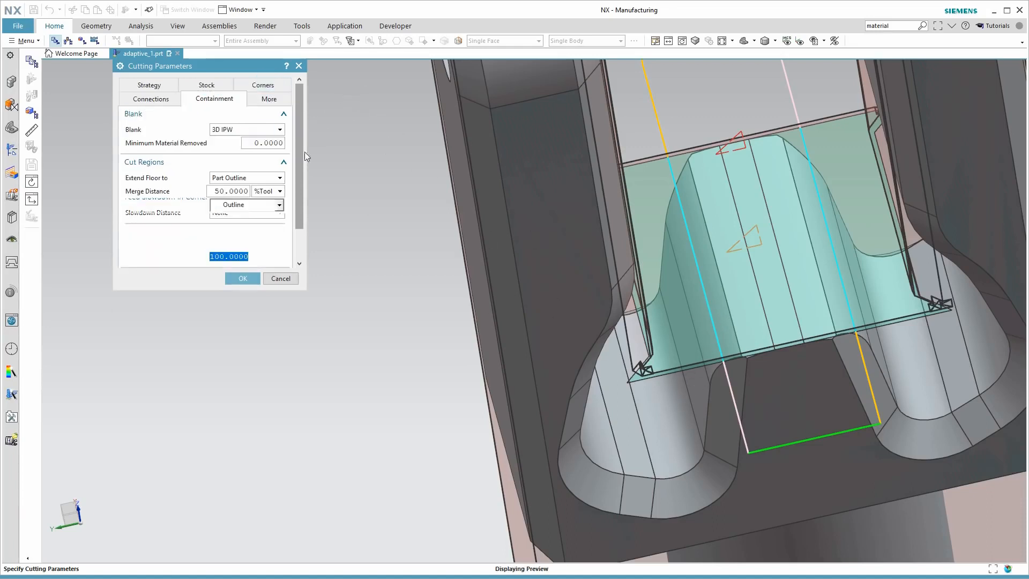
Set the convex corners to Roll Around and regenerate the Floor Wall IPW tool path
left_click(265, 84)
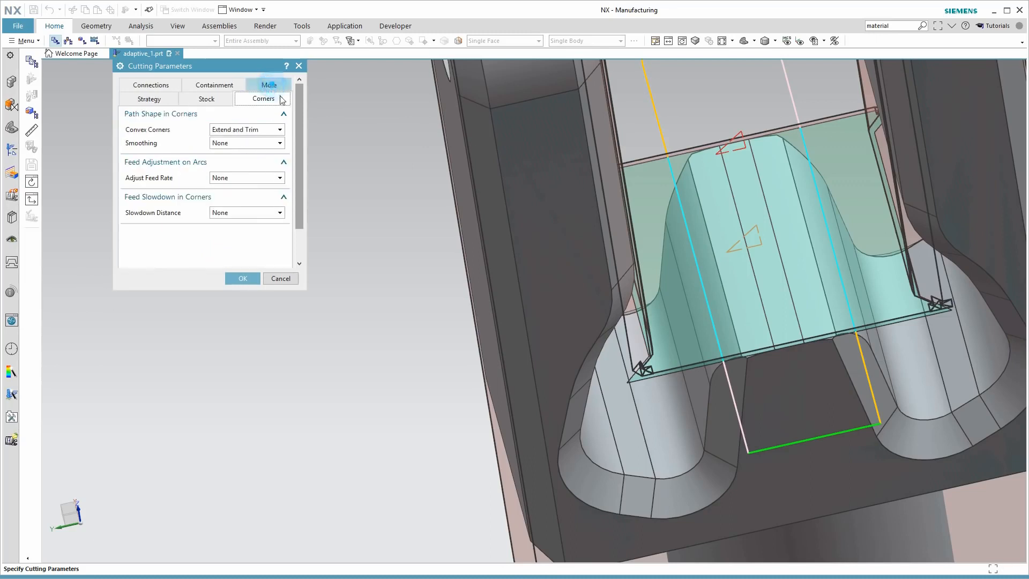
left_click(243, 134)
left_click(239, 143)
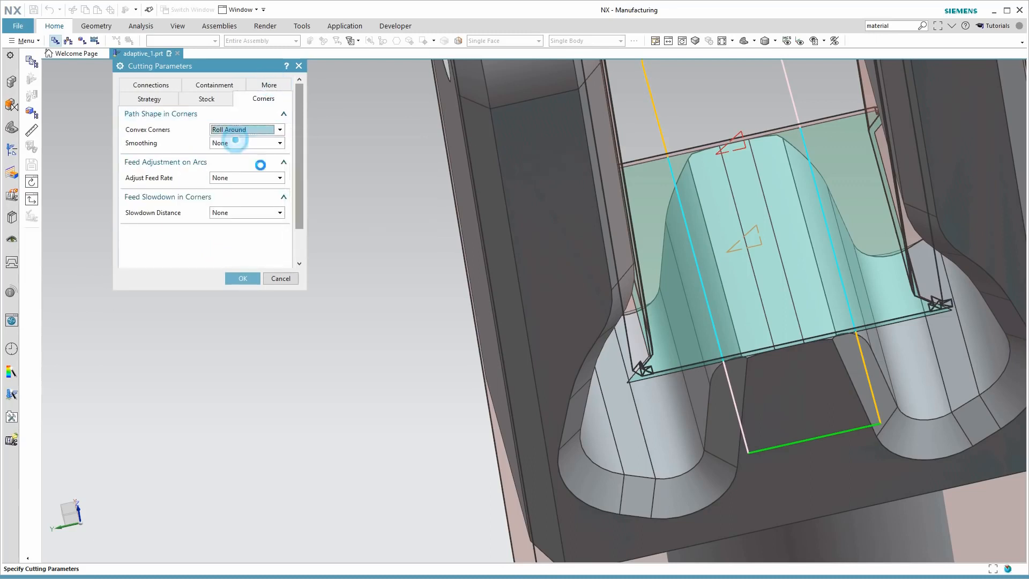
left_click(242, 278)
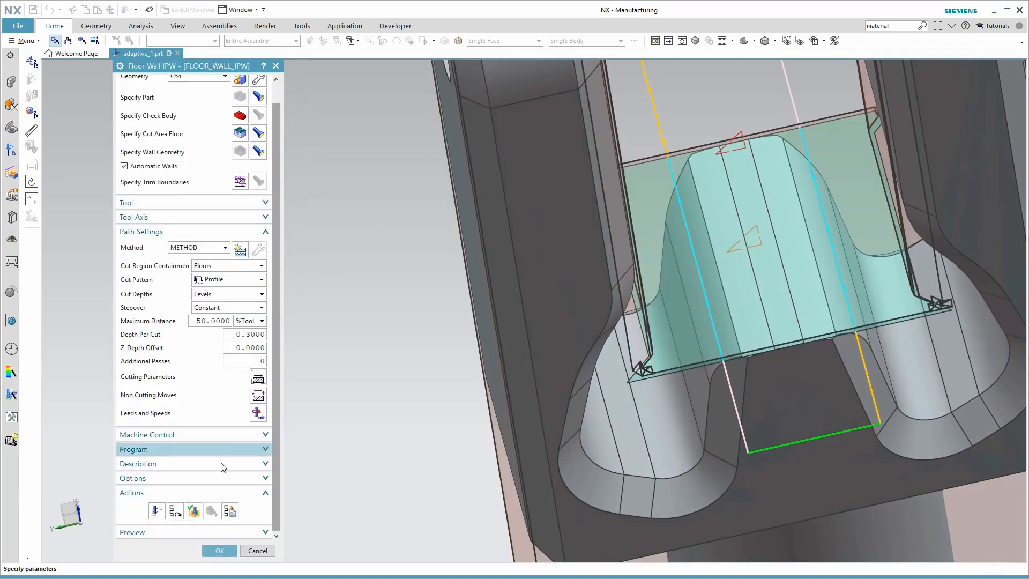
left_click(157, 511)
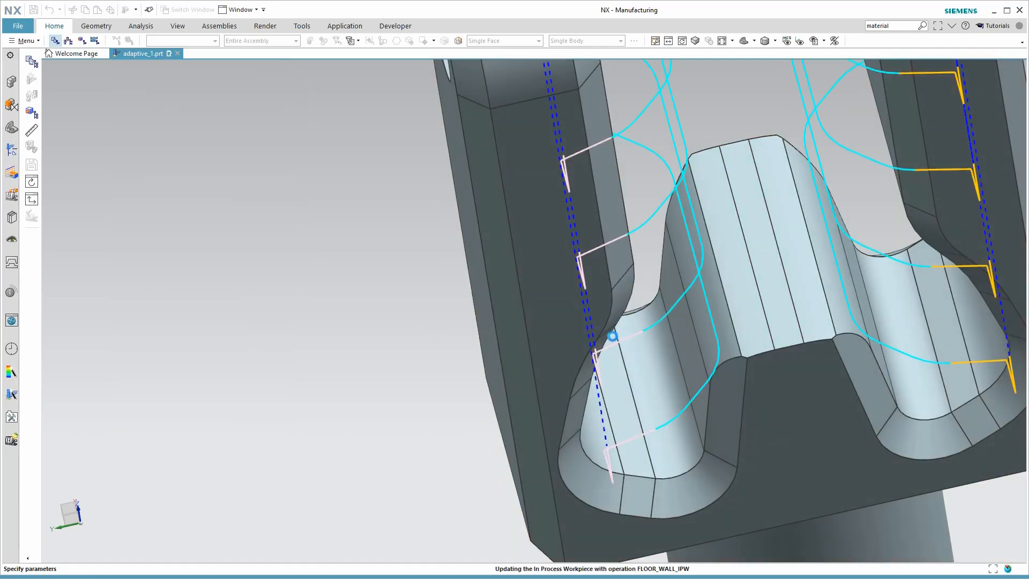
Accept the Floor Wall IPW operation with its current settings
middle_click_drag(507, 379, 462, 440)
left_click(219, 552)
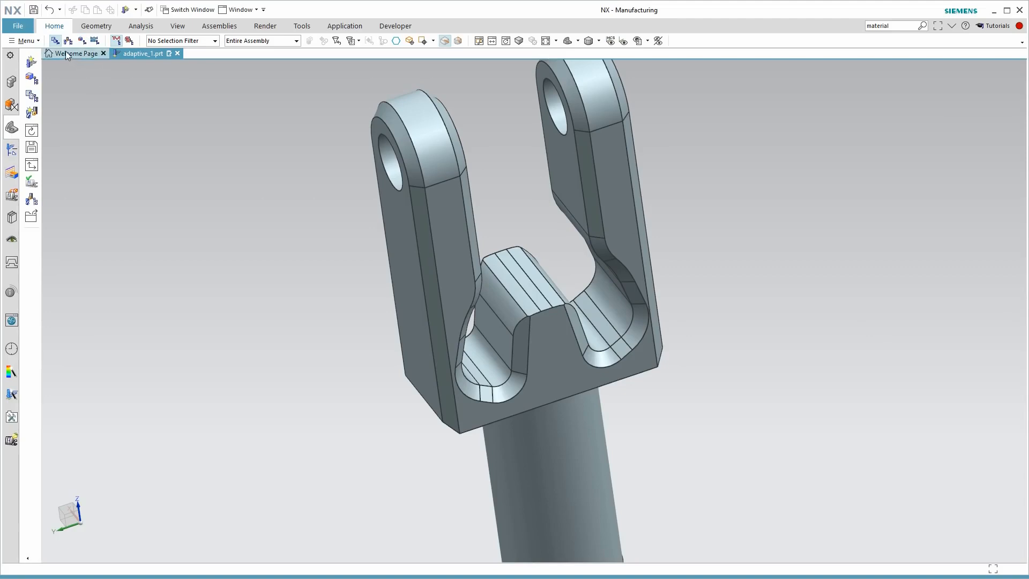
Create another mill_contour Adaptive Milling operation using the T9_.125_EM tool, G54 geometry and the PROGRAM group
middle_click_drag(179, 152, 275, 270)
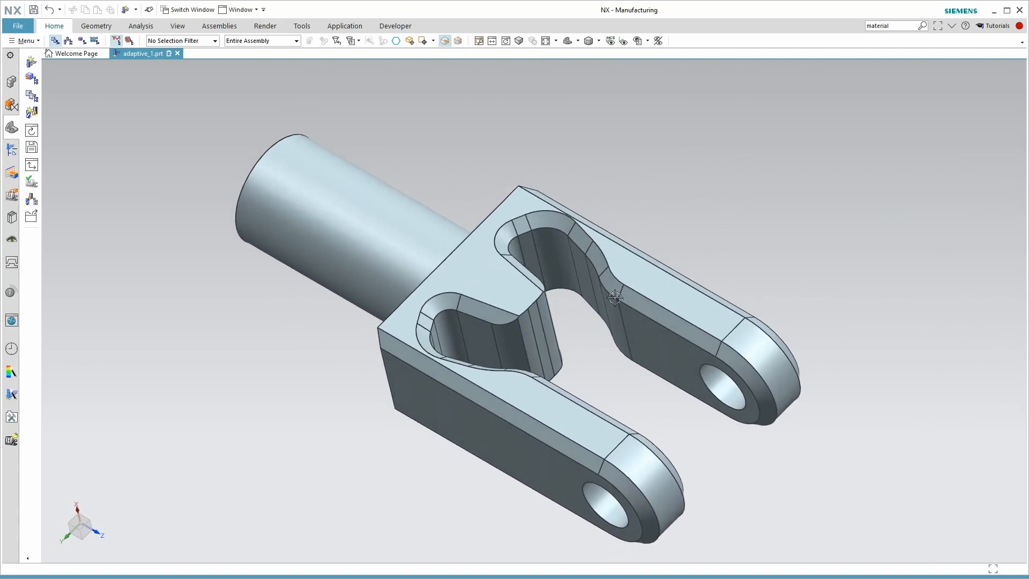
left_click(54, 27)
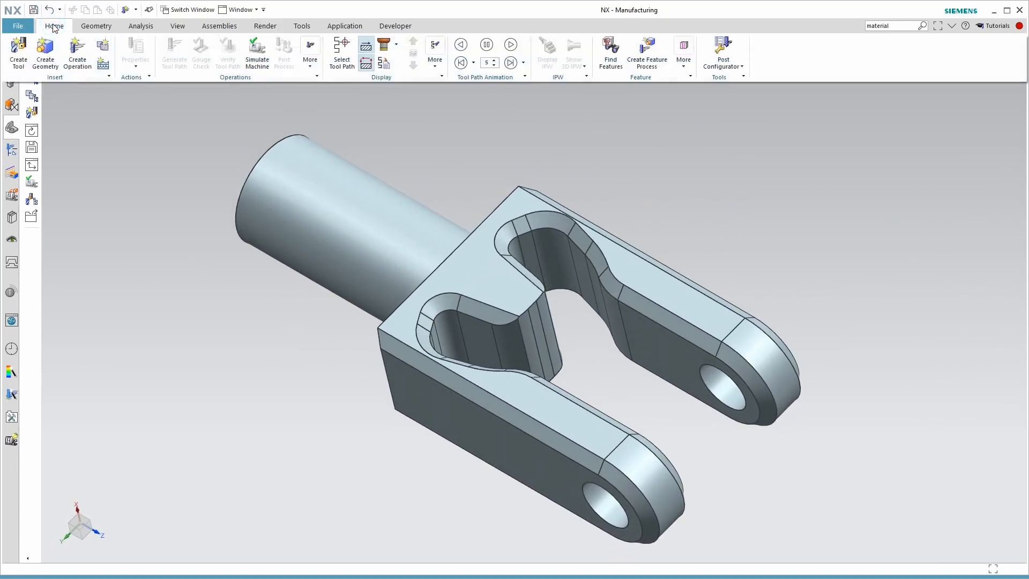
left_click(77, 53)
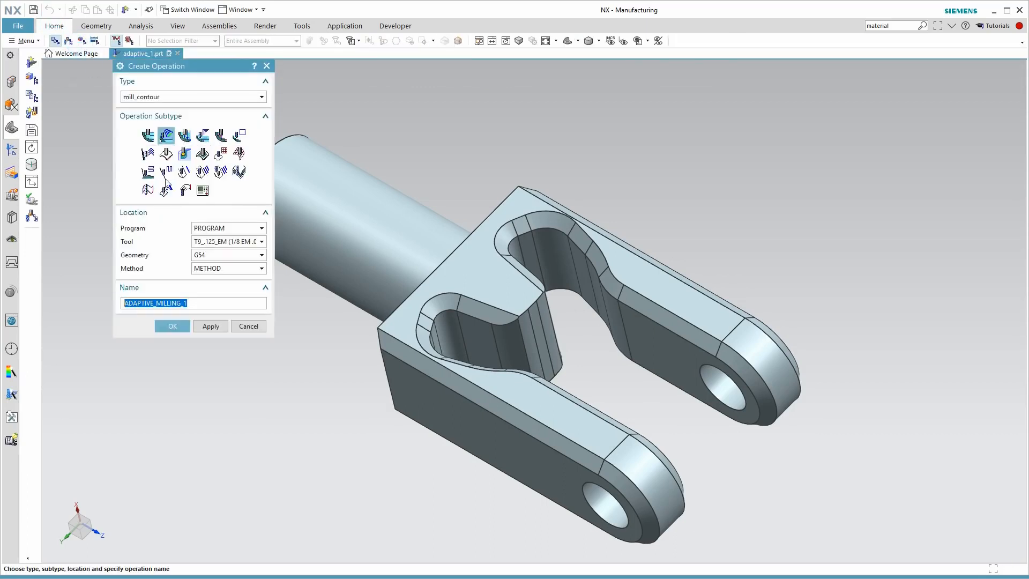
left_click(207, 241)
left_click(217, 271)
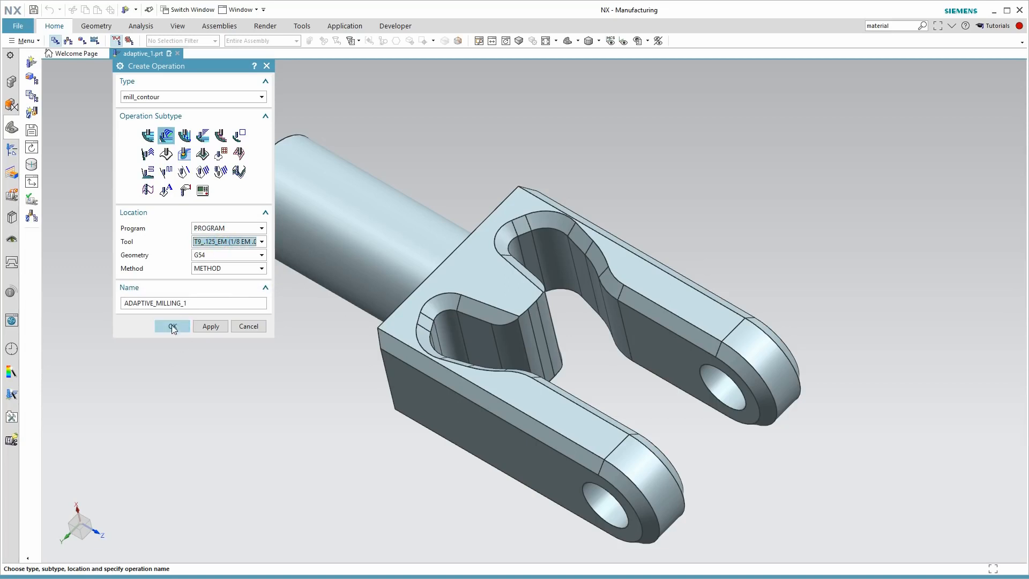
left_click(173, 327)
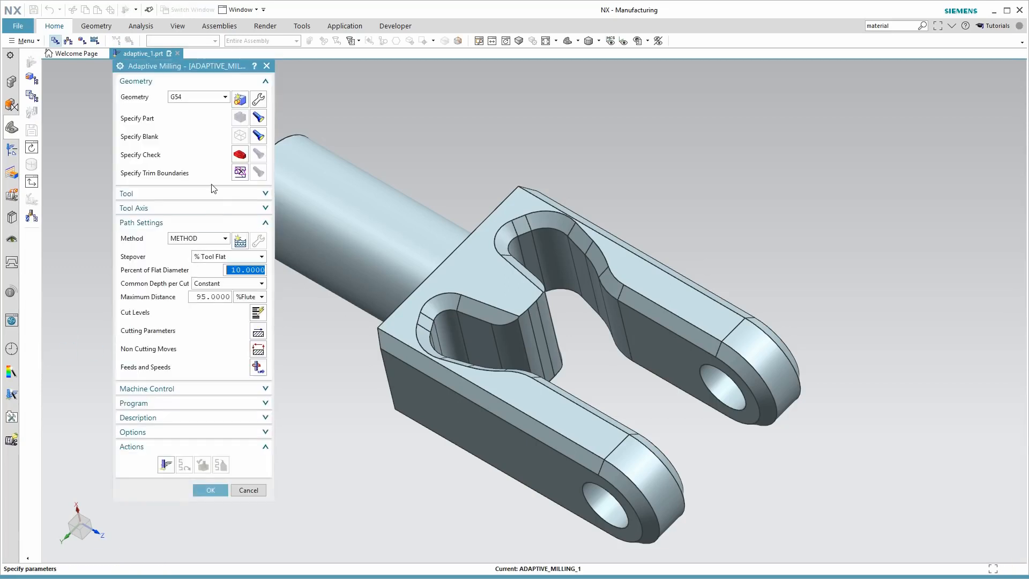
Set the tool axis to Specify Vector, inferring the vector from the short edge at the fork block's rear corner
left_click(182, 208)
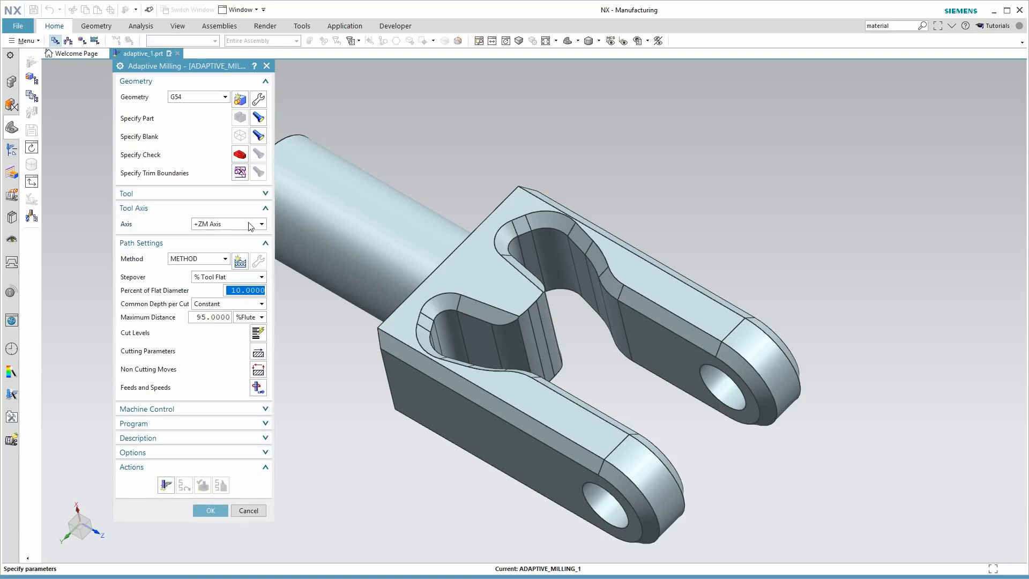
left_click(213, 226)
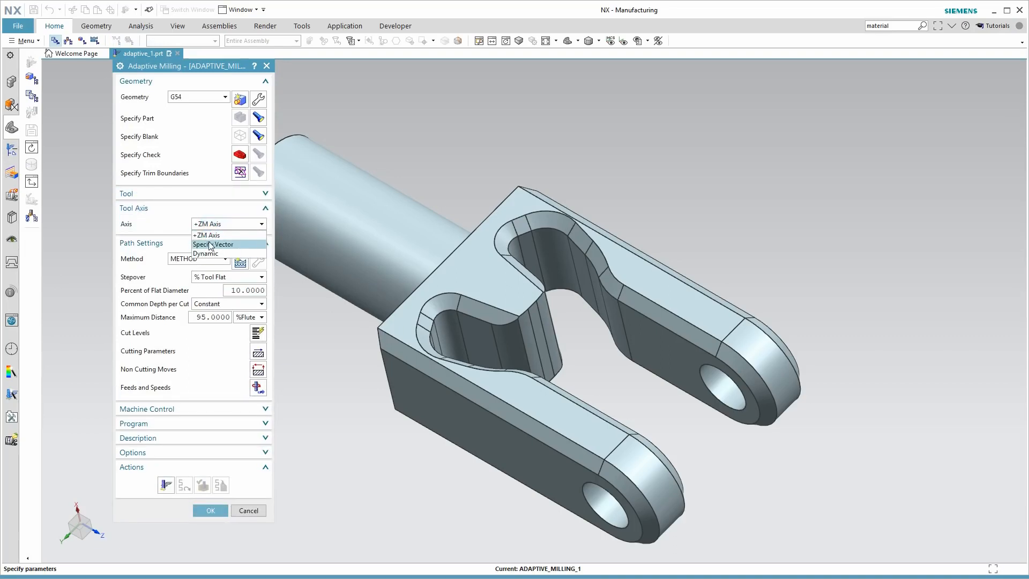
left_click(209, 244)
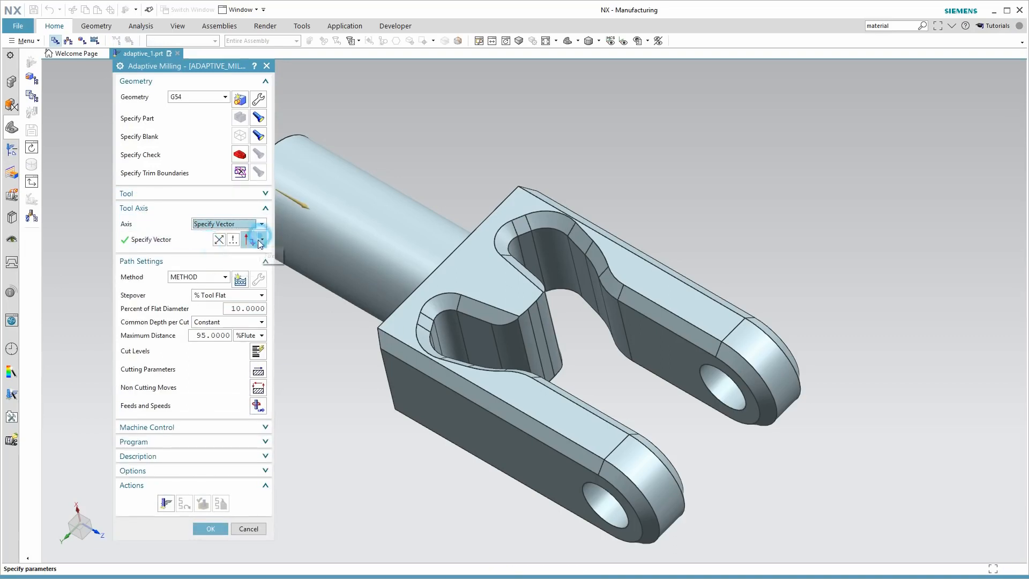
left_click(262, 240)
left_click(250, 260)
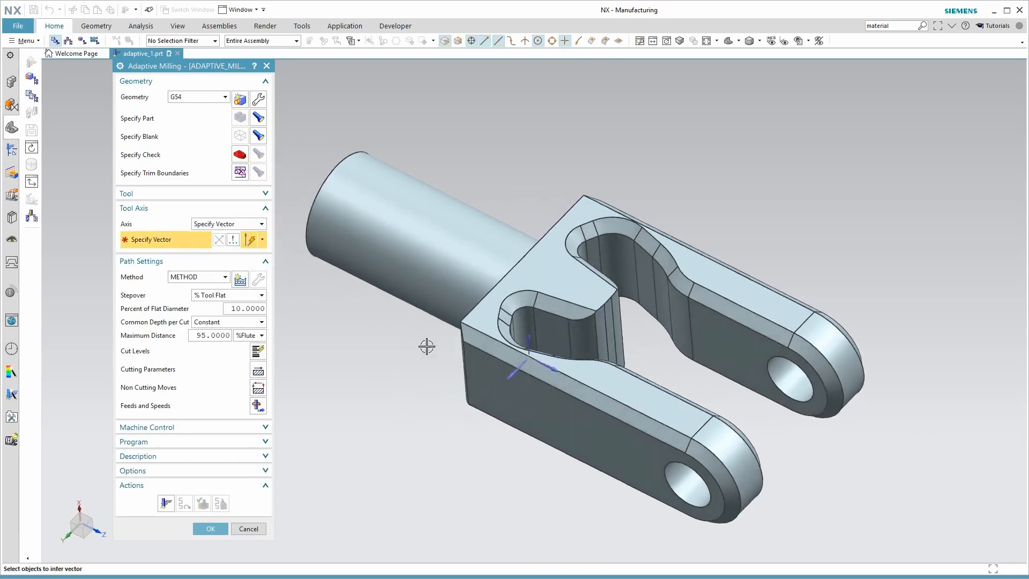
middle_click_drag(435, 350, 474, 351)
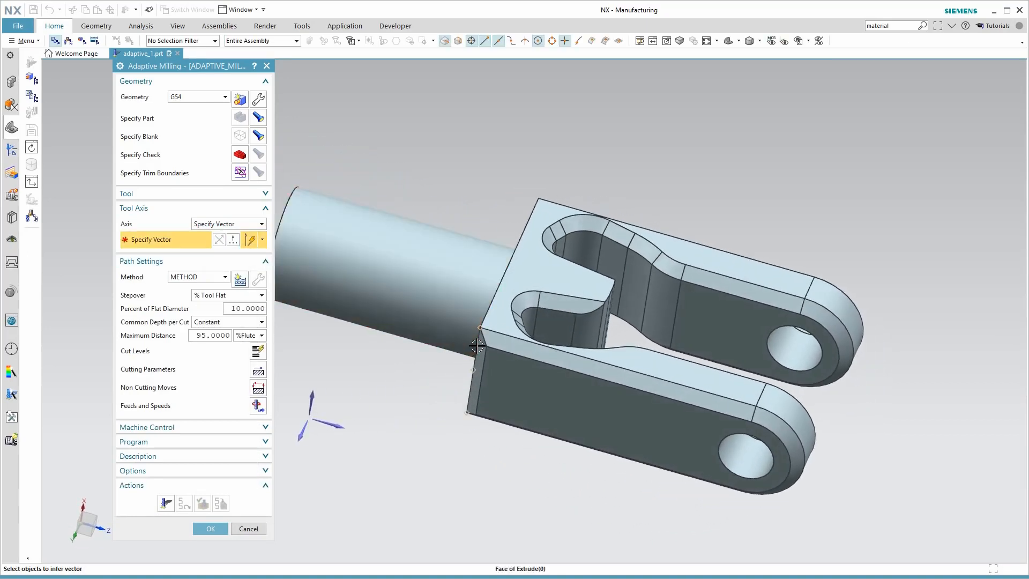
left_click(475, 346)
middle_click_drag(329, 317, 229, 511)
left_click(443, 358)
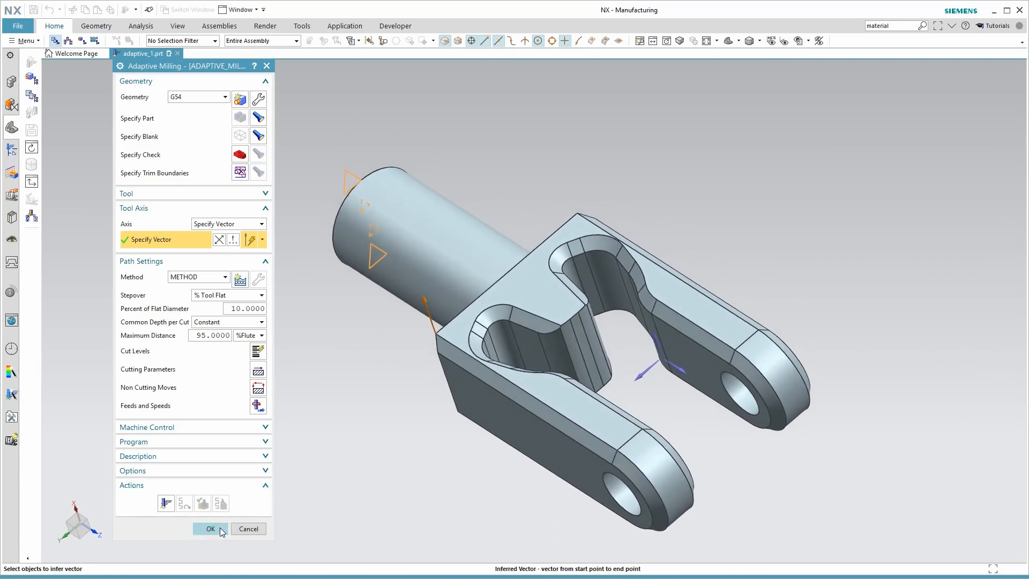
Show the hidden PROFILE sketch, Sketch (13), on the fork's upper face
left_click(13, 129)
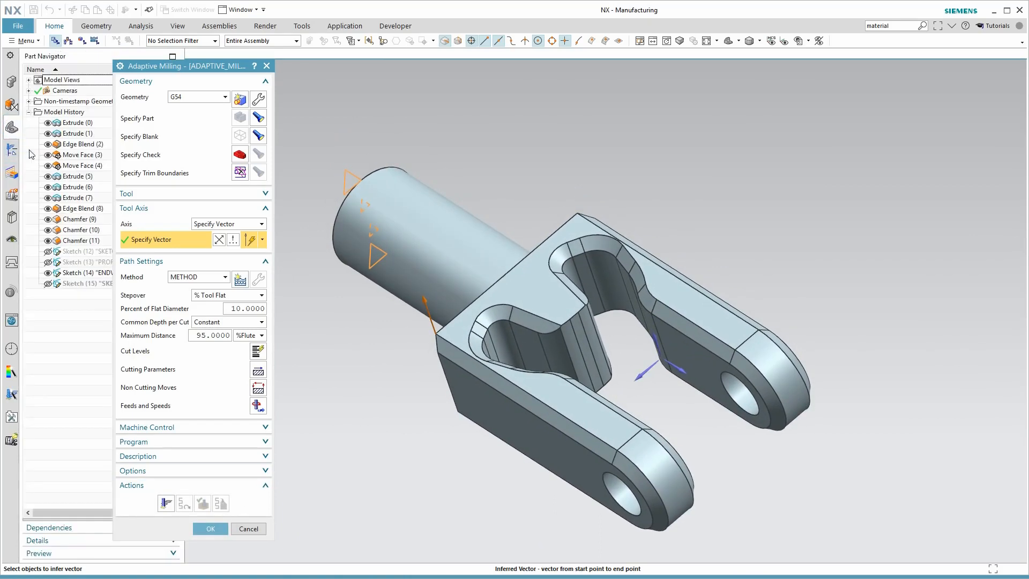
right_click(75, 264)
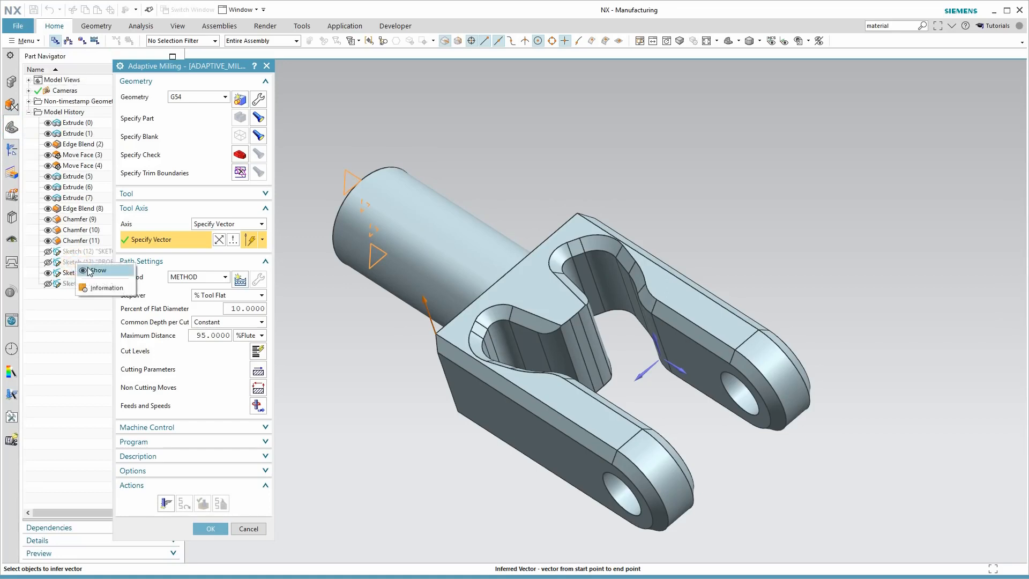
left_click(89, 270)
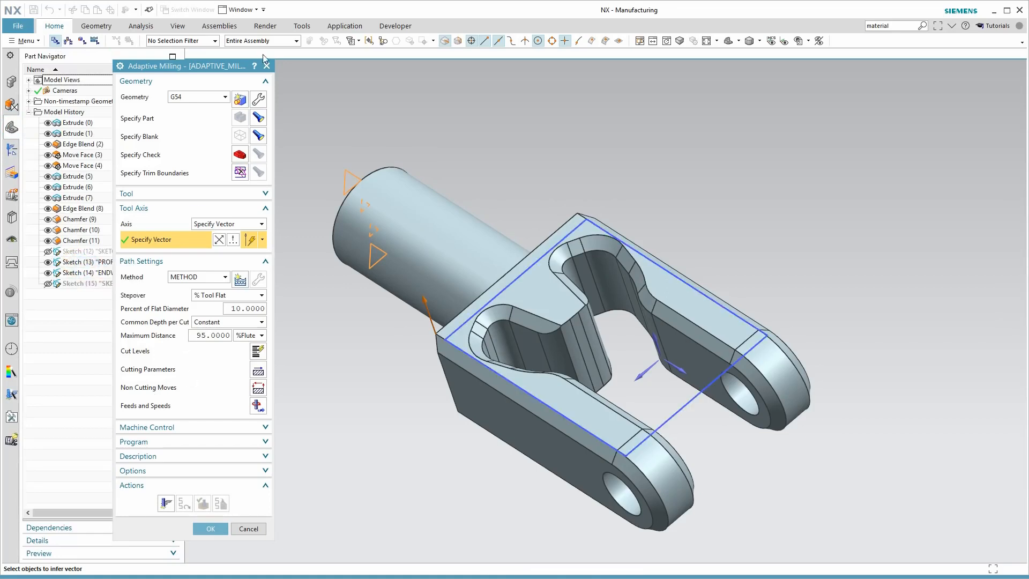
Define a trim boundary from the PROFILE sketch's four connected curves, with the side trimmed set to Outside
middle_click_drag(592, 379, 252, 184)
left_click(240, 173)
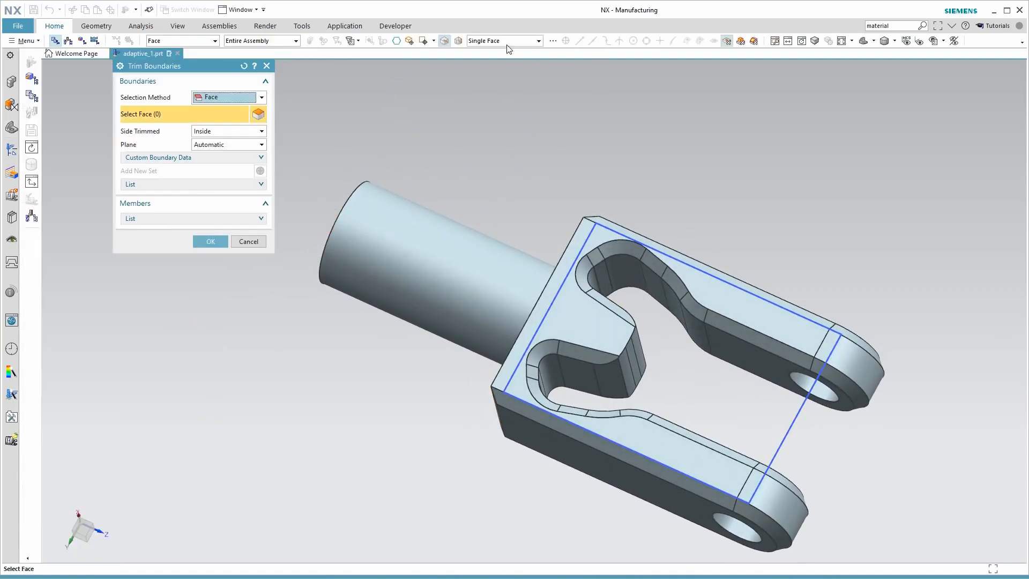
left_click(209, 98)
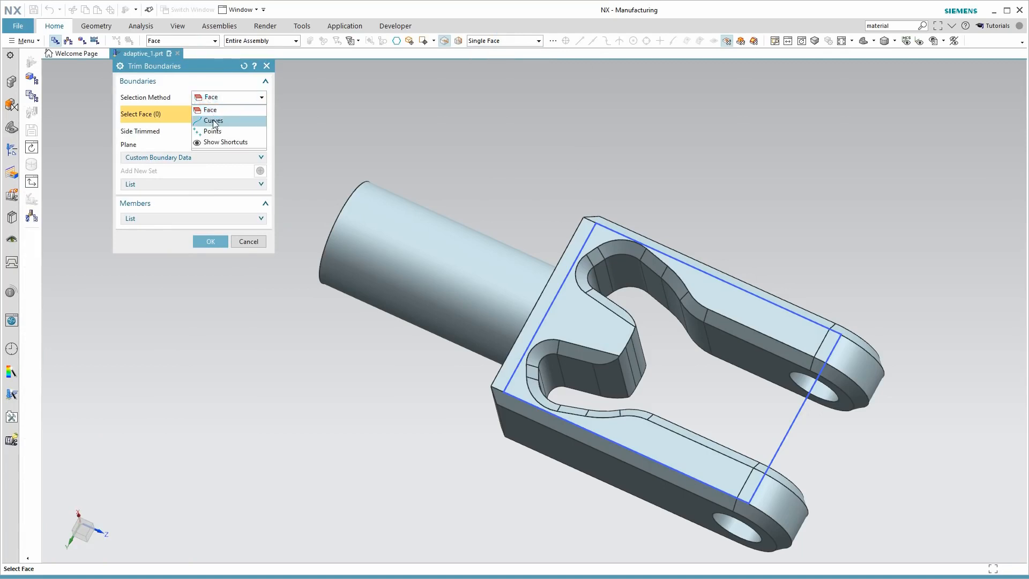
left_click(214, 120)
left_click(590, 42)
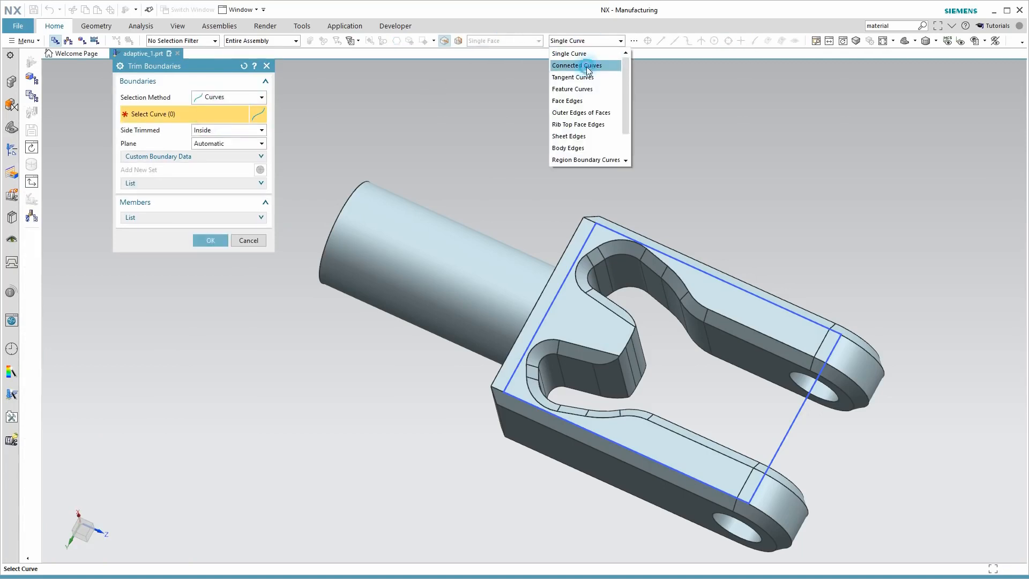
left_click(589, 66)
left_click(588, 237)
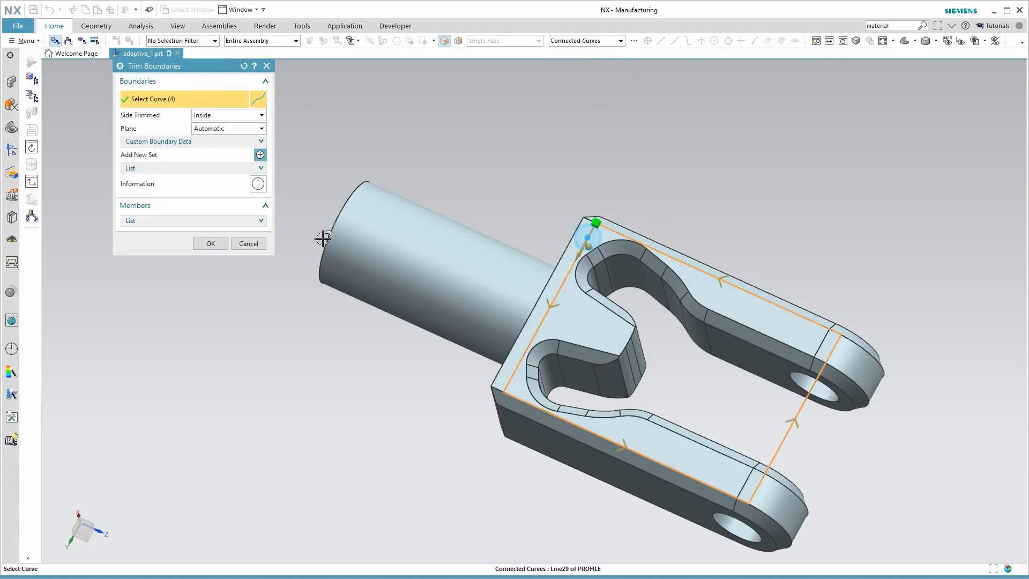
left_click(220, 114)
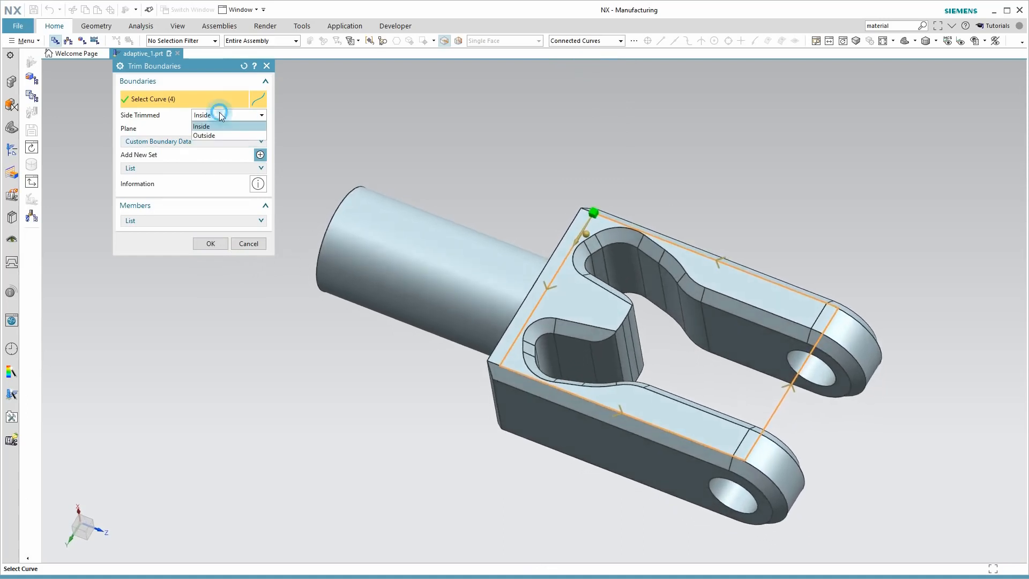
left_click(215, 136)
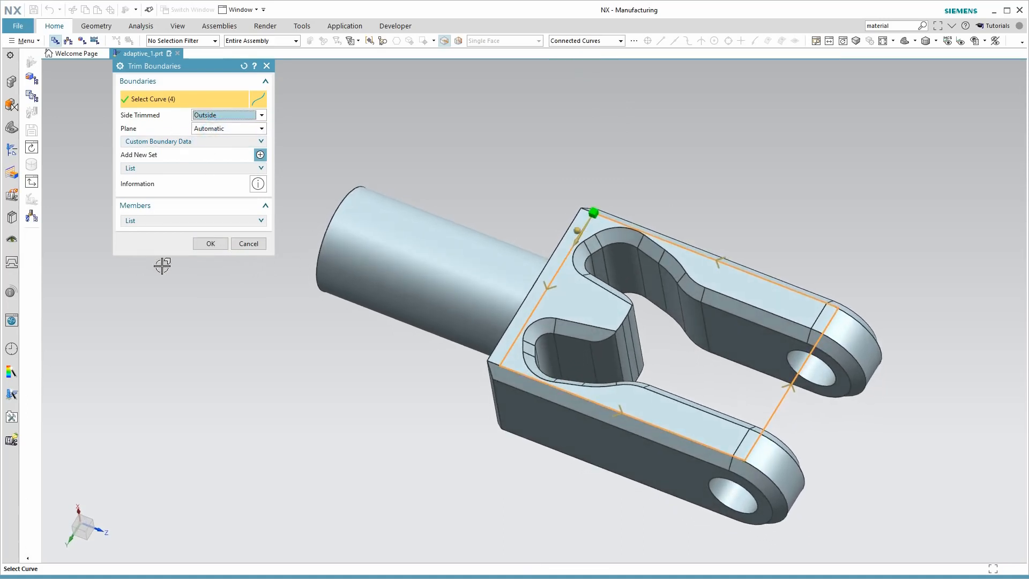
left_click(210, 244)
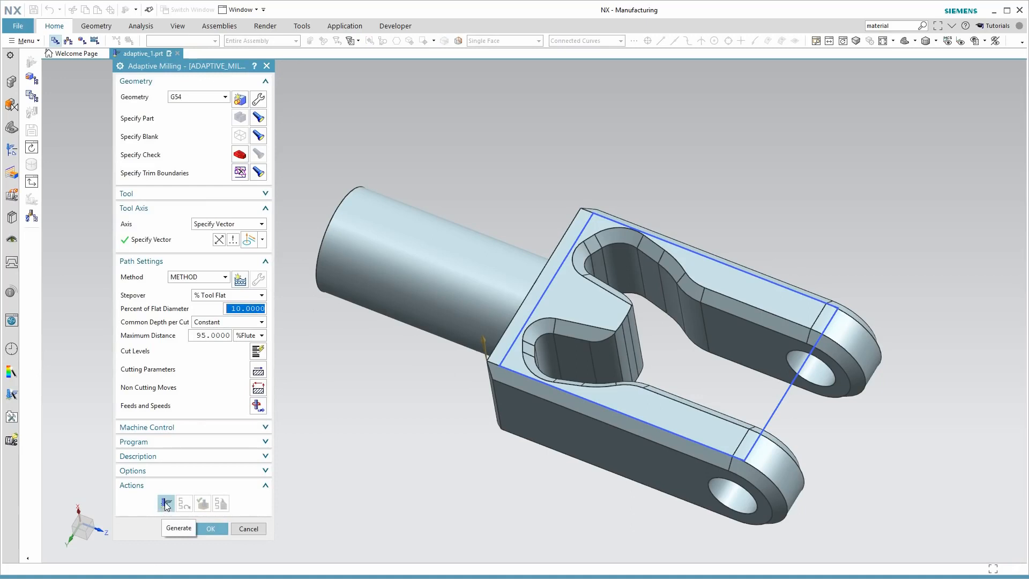
Generate the new Adaptive Milling tool path and inspect its coverage of the fork slot
left_click(166, 504)
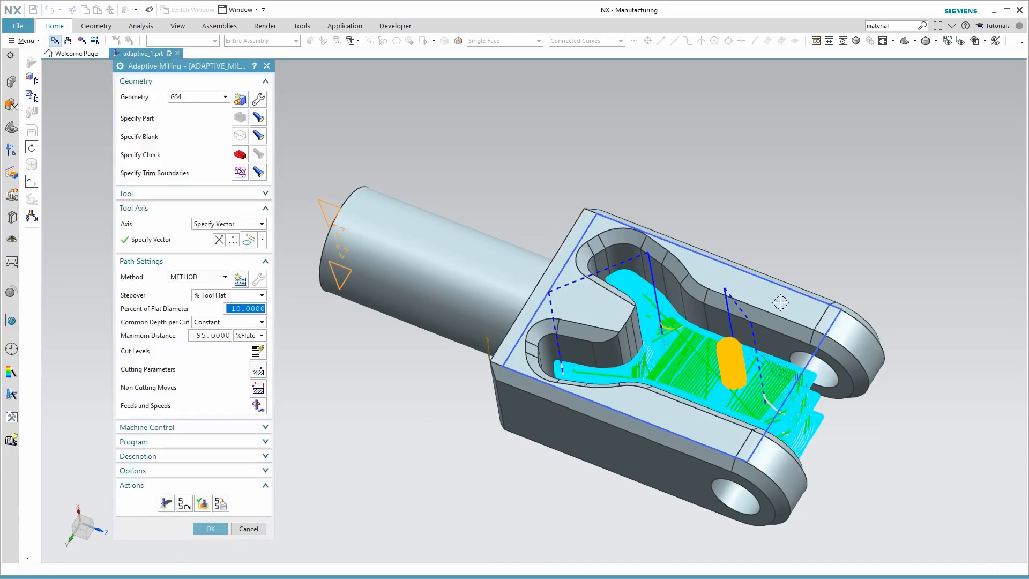
middle_click_drag(781, 302, 836, 324)
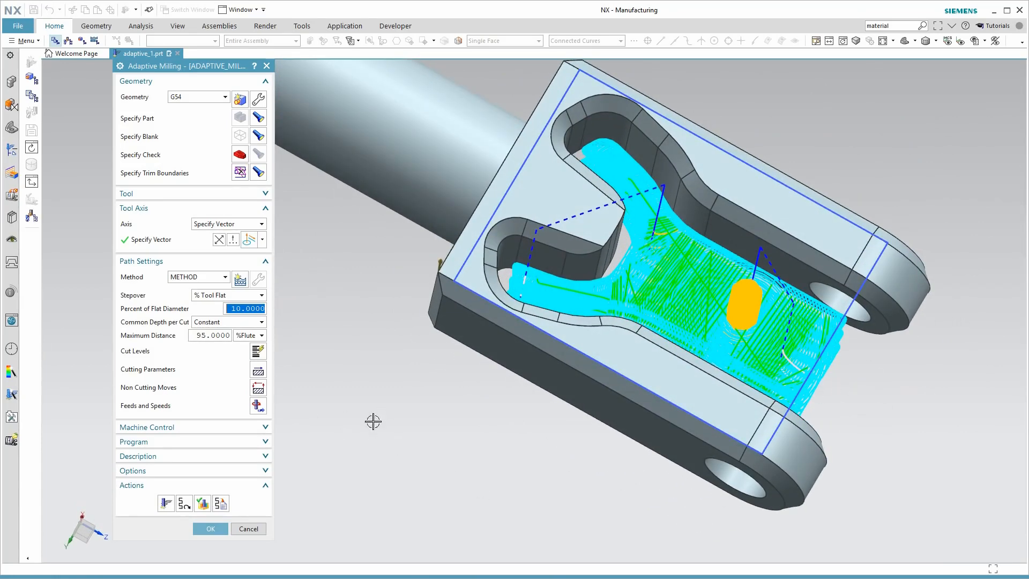
middle_click_drag(354, 426, 811, 217)
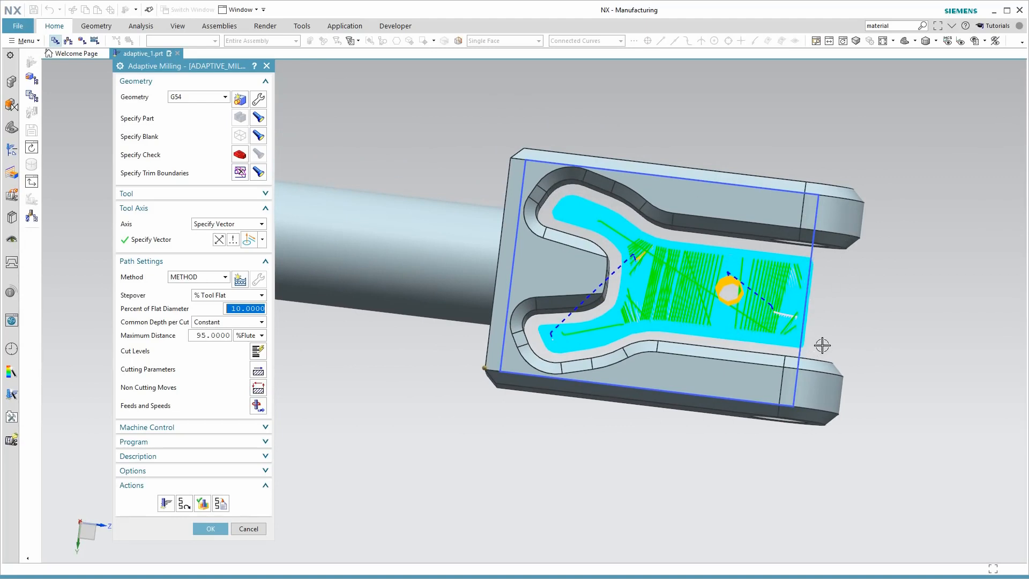
middle_click_drag(825, 212, 813, 217)
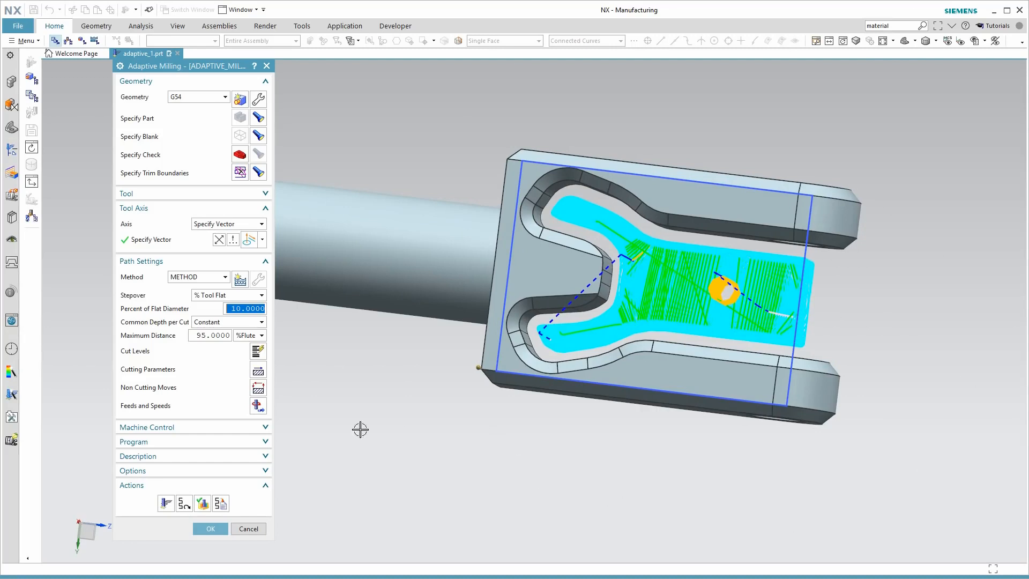
Set In Process Workpiece to Use 3D in the operation's containment cutting parameters
left_click(258, 370)
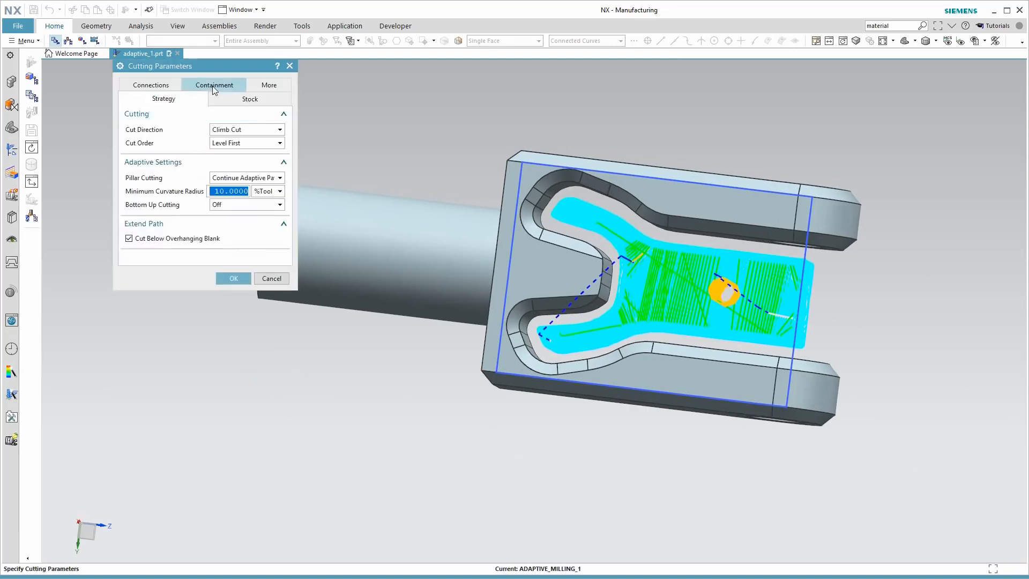
left_click(212, 85)
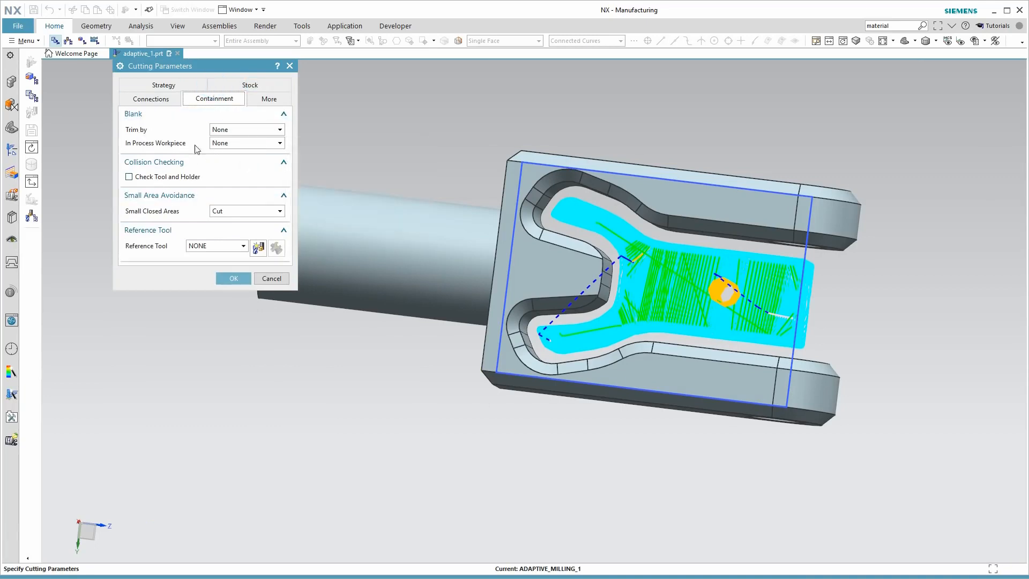
left_click(233, 147)
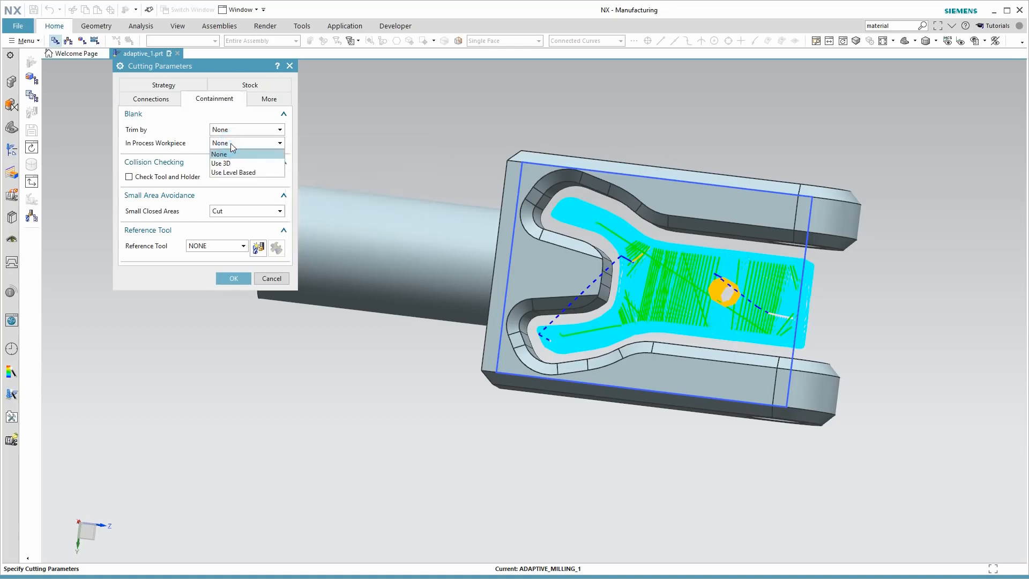
left_click(228, 164)
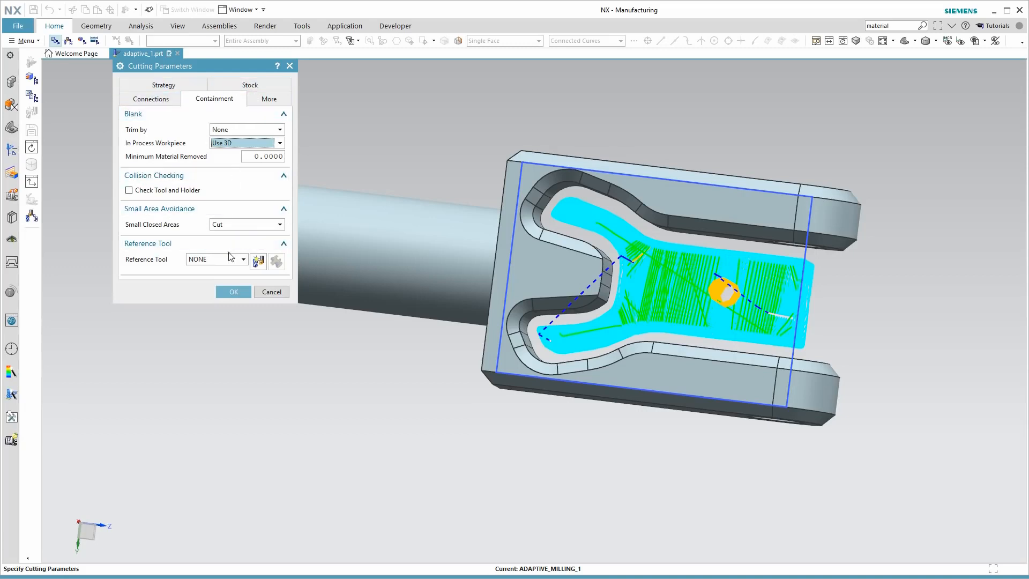
left_click(228, 291)
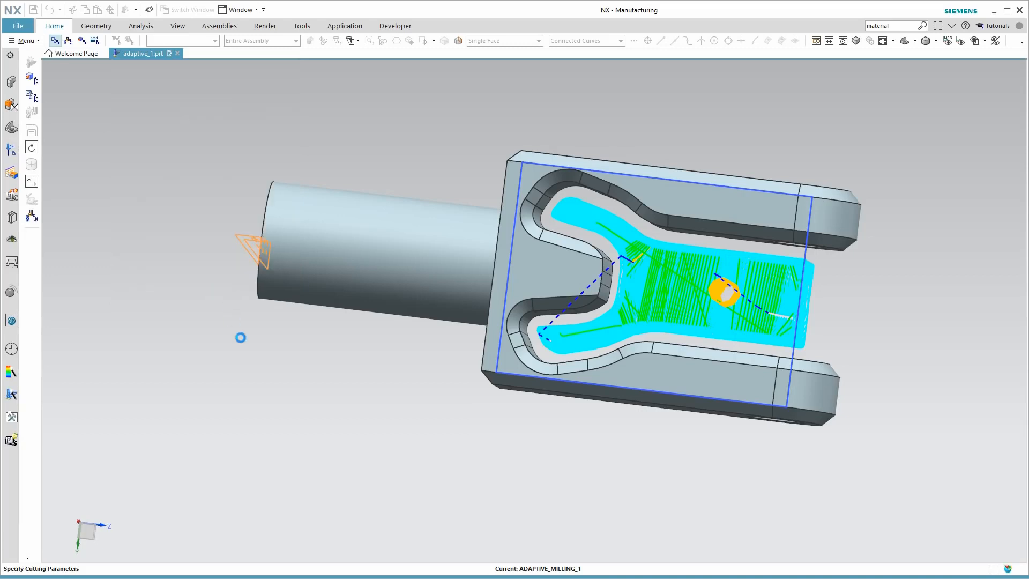
Regenerate the Adaptive Milling tool path using the 3D in-process workpiece
middle_click_drag(277, 503, 618, 295)
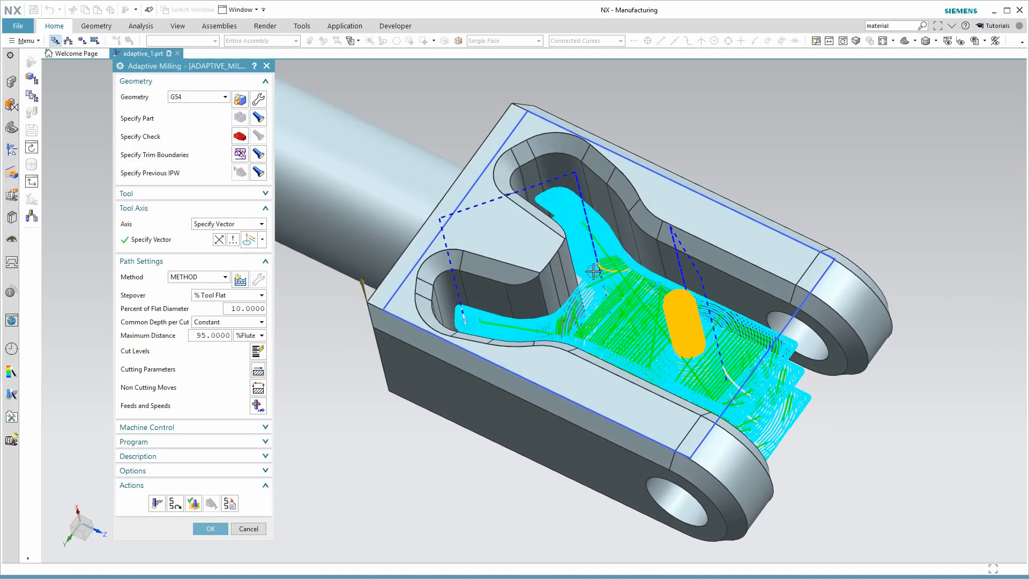
middle_click_drag(501, 326, 579, 343)
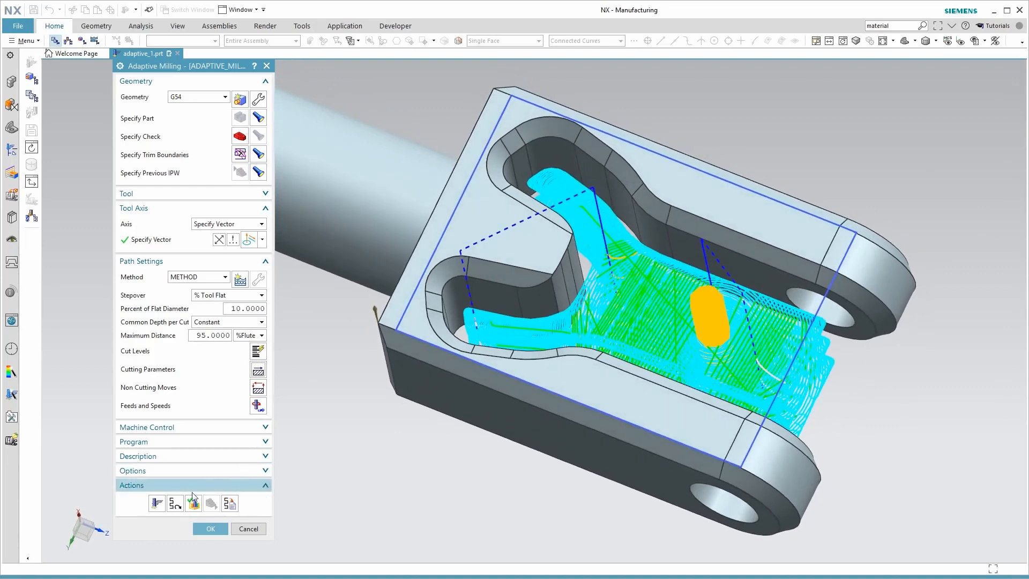
left_click(157, 503)
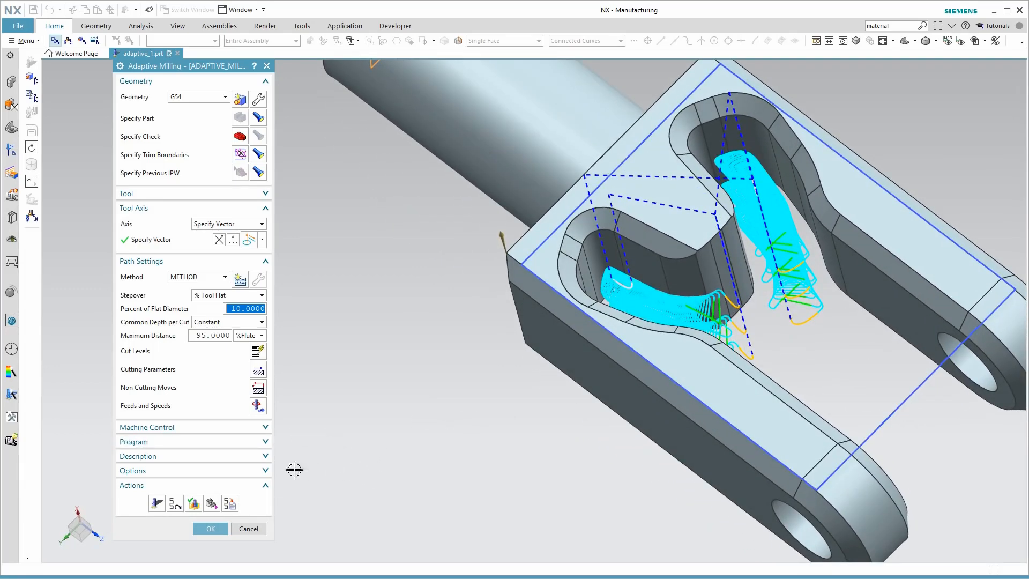
Add an active Cutter Compensation event with Mode On to the operation's Start of Path Events, keeping the default settings
left_click(176, 427)
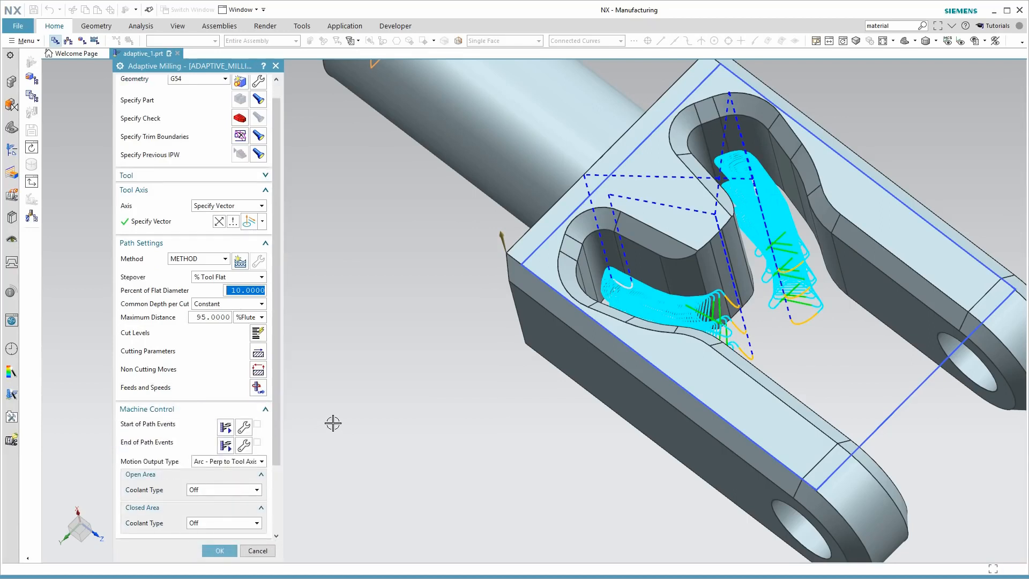
middle_click_drag(333, 423, 333, 423)
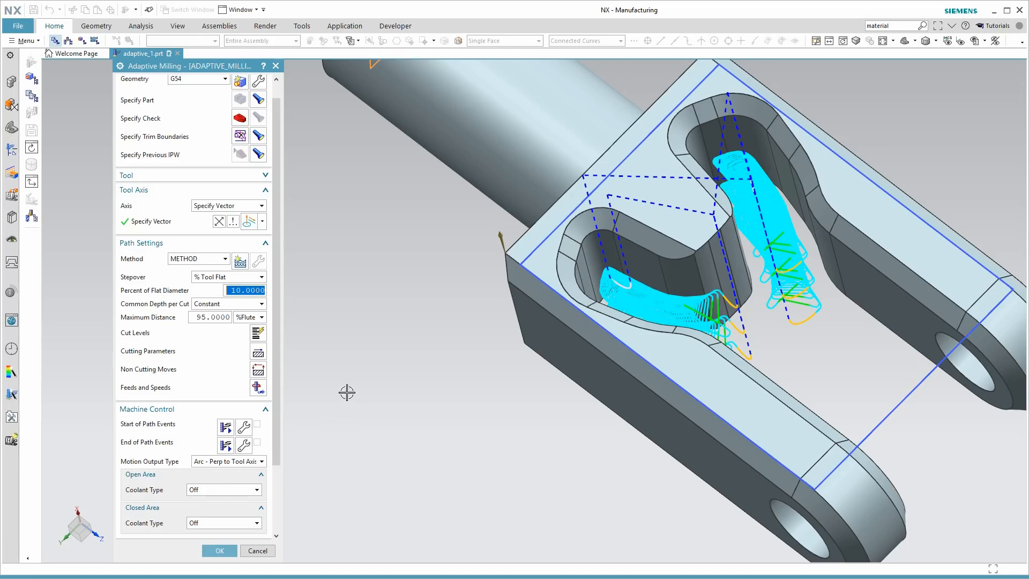
left_click(243, 427)
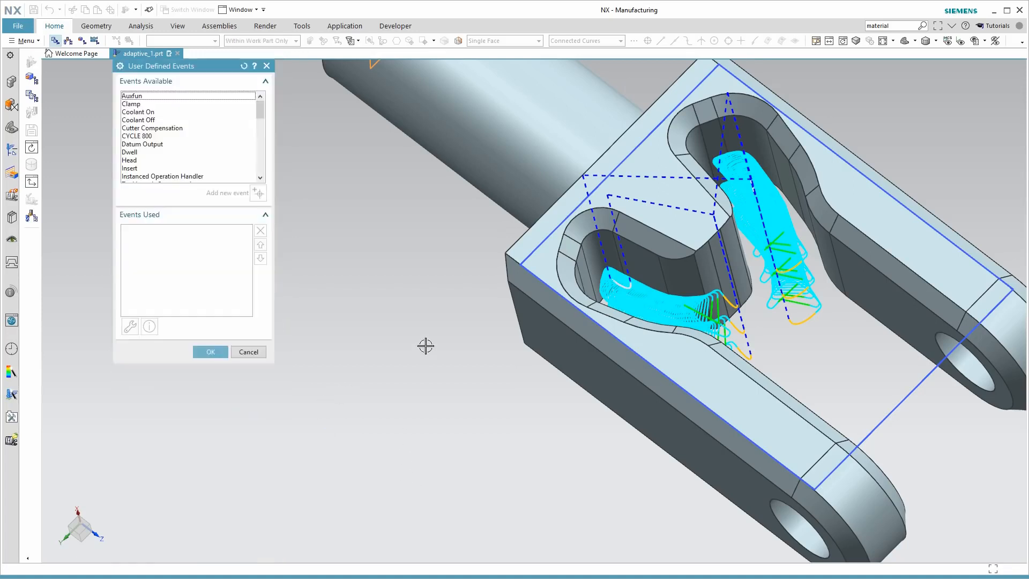
scroll(189, 150, "down", 2)
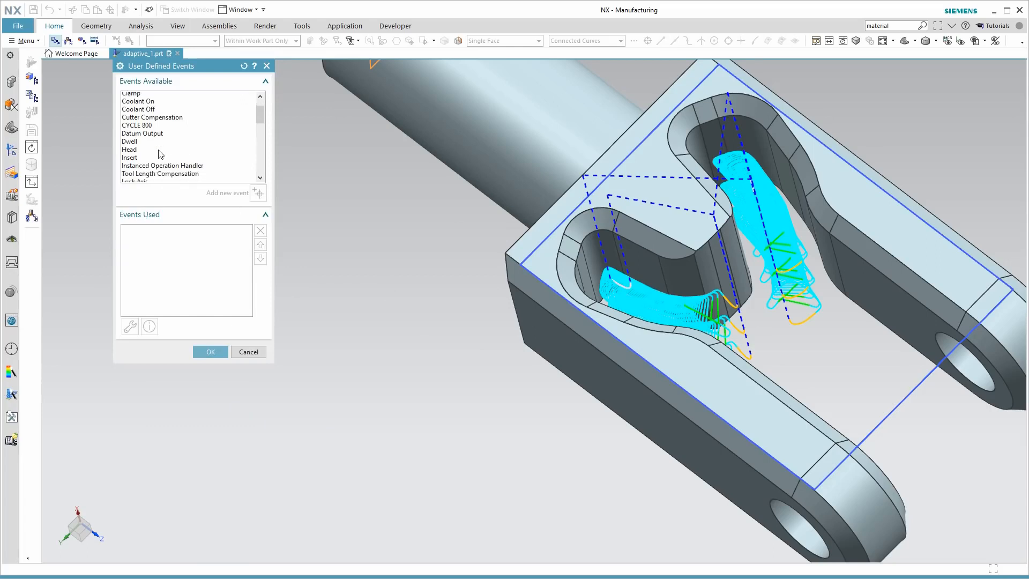
scroll(192, 159, "up", 2)
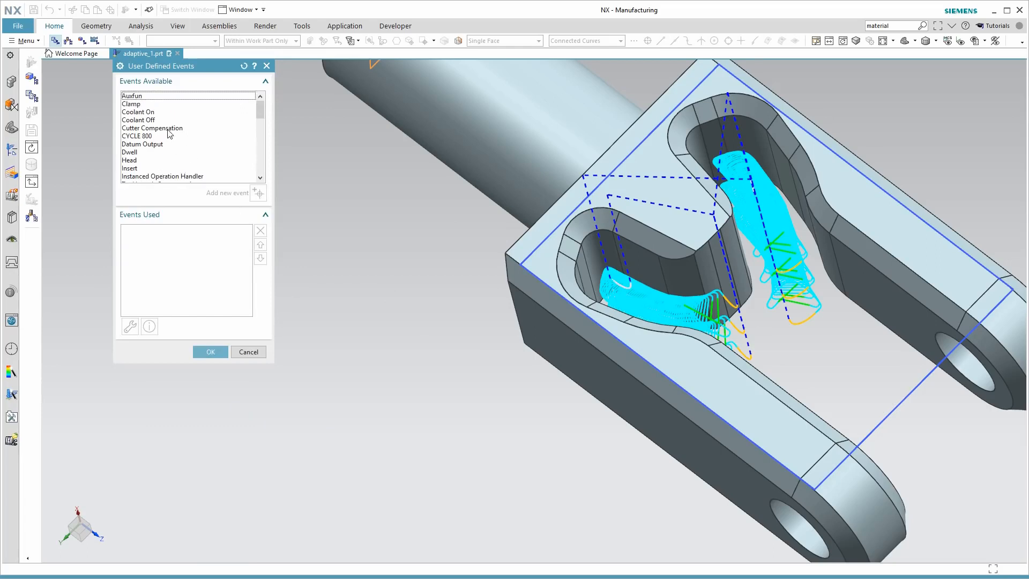
left_click(168, 129)
left_click(258, 193)
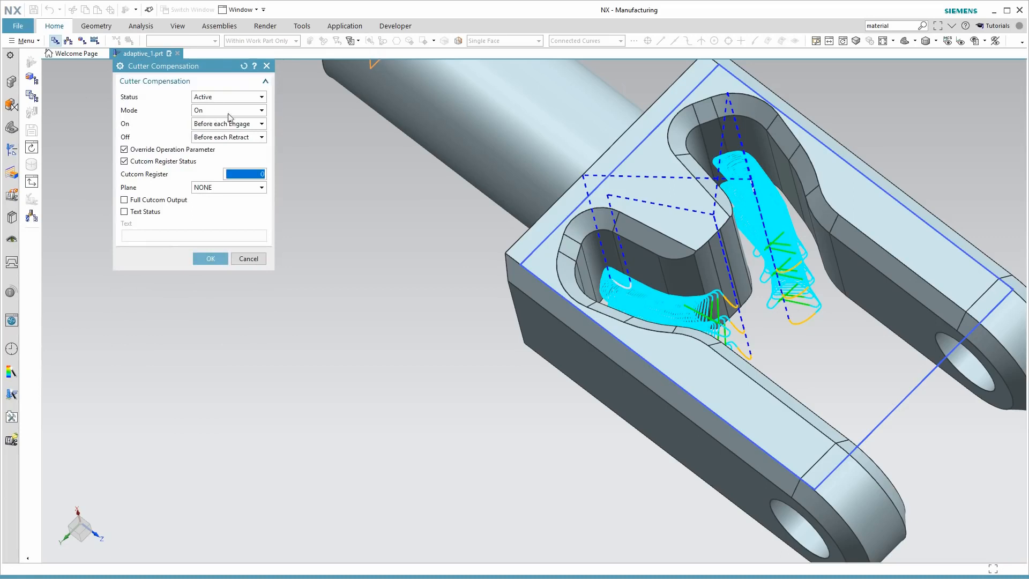
left_click(210, 259)
left_click(212, 351)
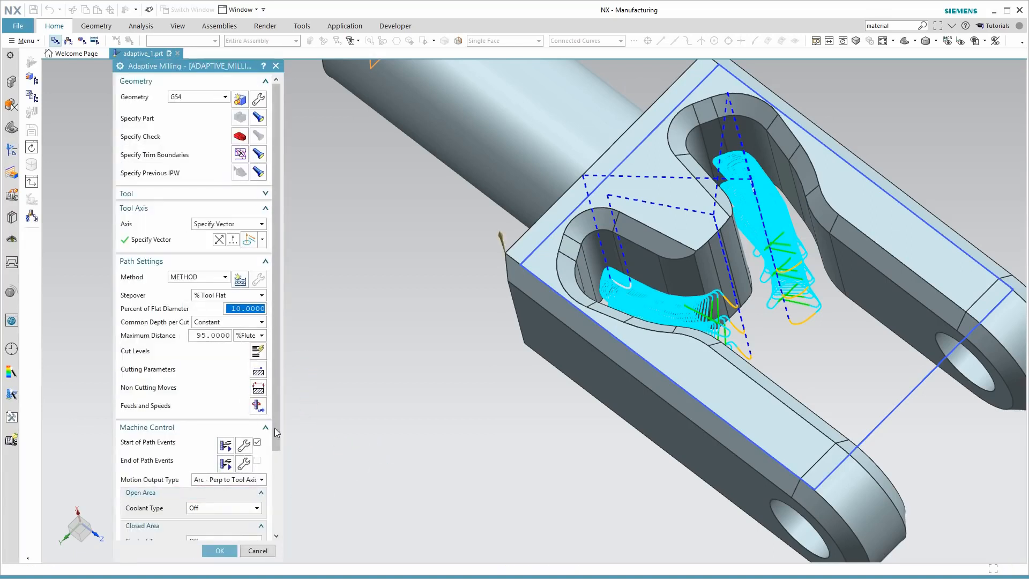
Accept the Adaptive Milling operation's settings and inspect its tool path on the fork
left_click_drag(274, 423, 280, 498)
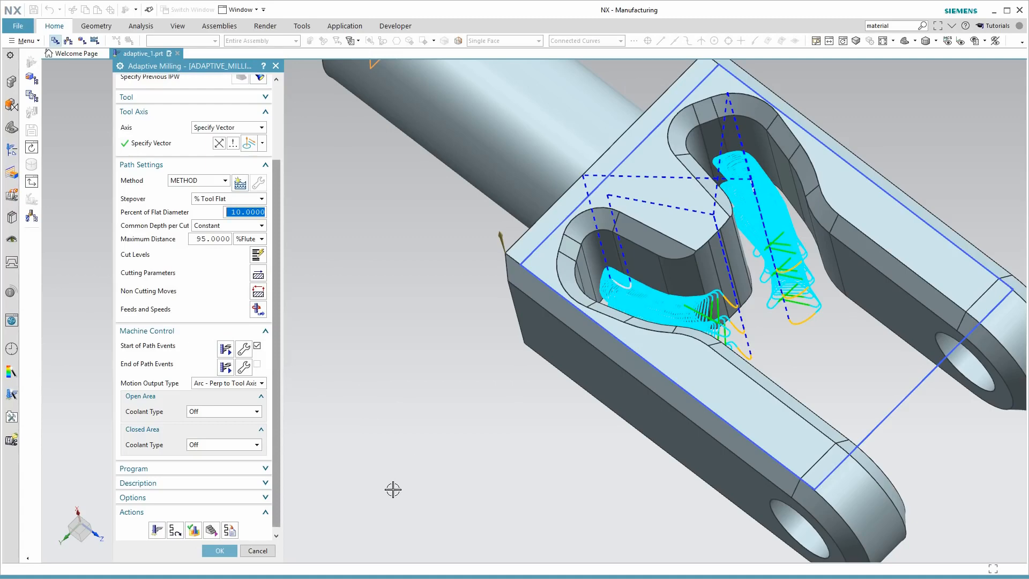
scroll(455, 500, "down", 5)
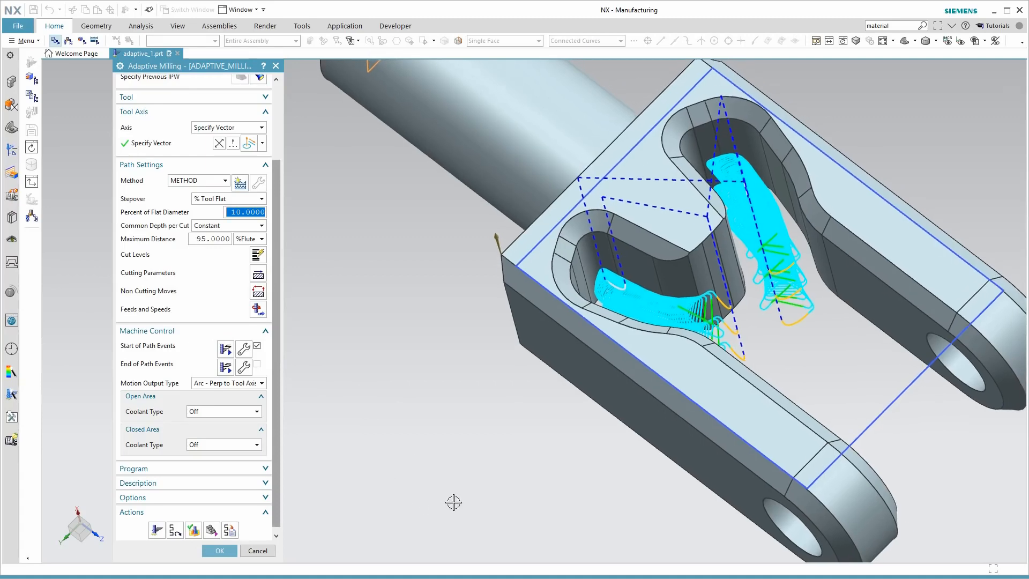
left_click(220, 552)
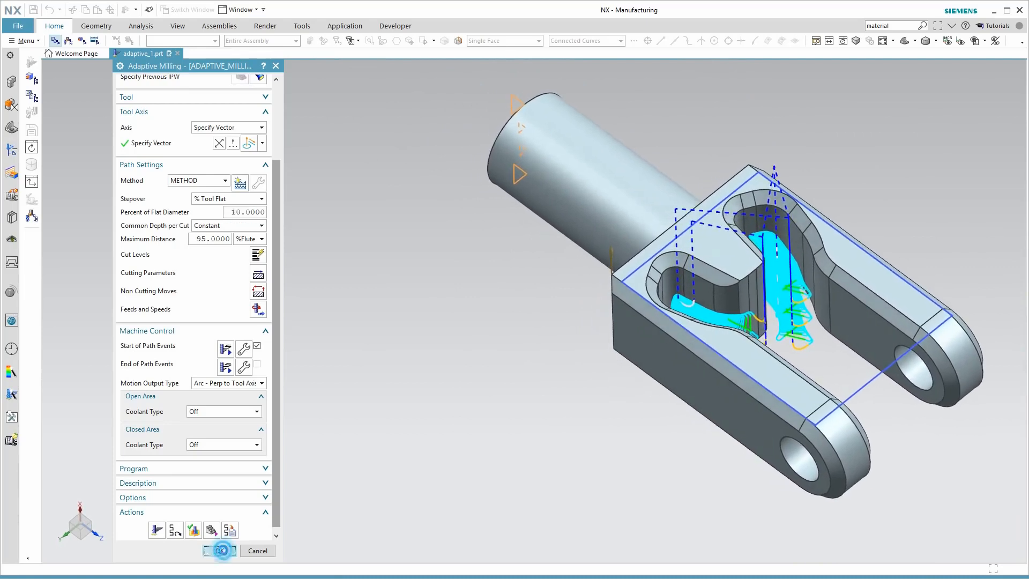
scroll(590, 437, "up", 2)
scroll(590, 438, "down", 2)
scroll(589, 438, "up", 2)
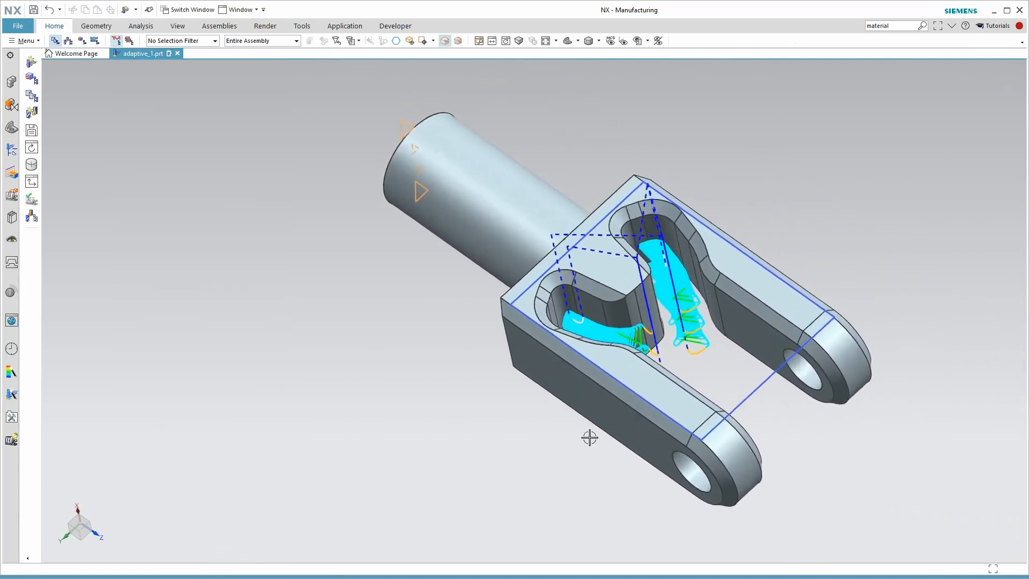
middle_click_drag(590, 438, 573, 443)
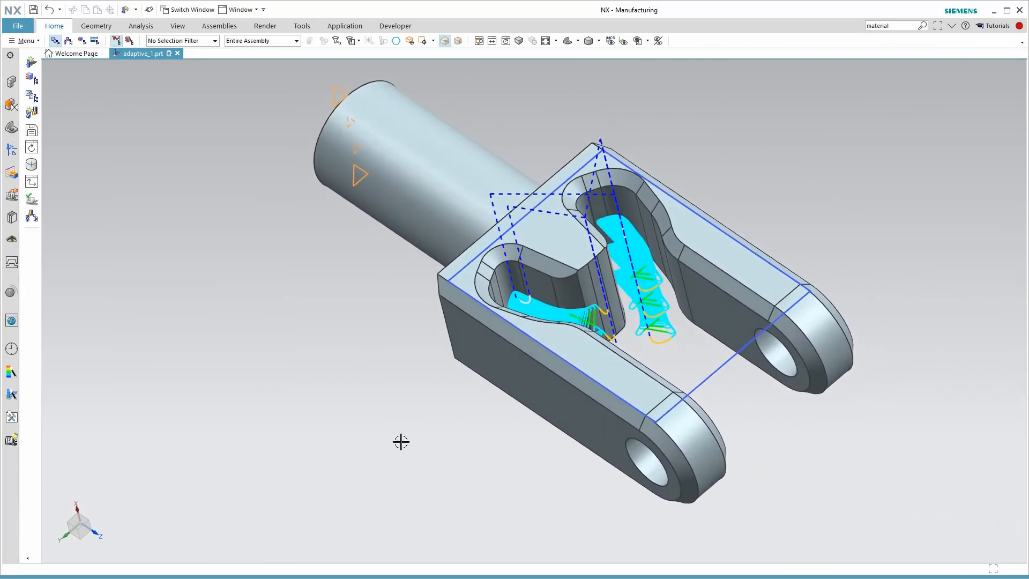